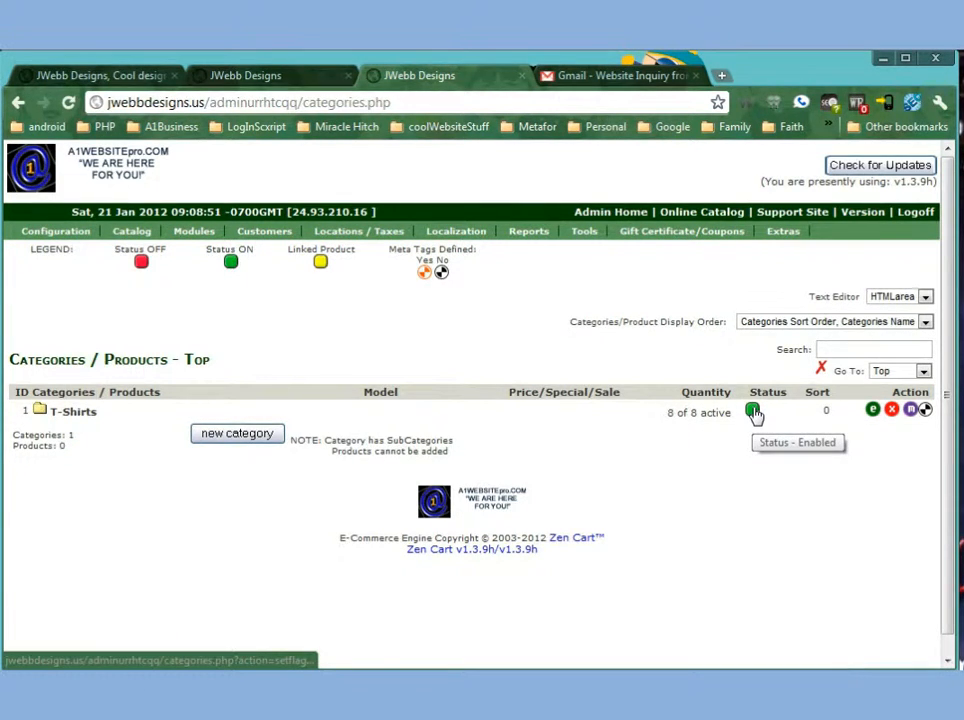
Open the storefront in another tab and browse the New Products for January listing.
{"action": "left_click", "coordinate": [705, 213]}
{"action": "left_click", "coordinate": [570, 82]}
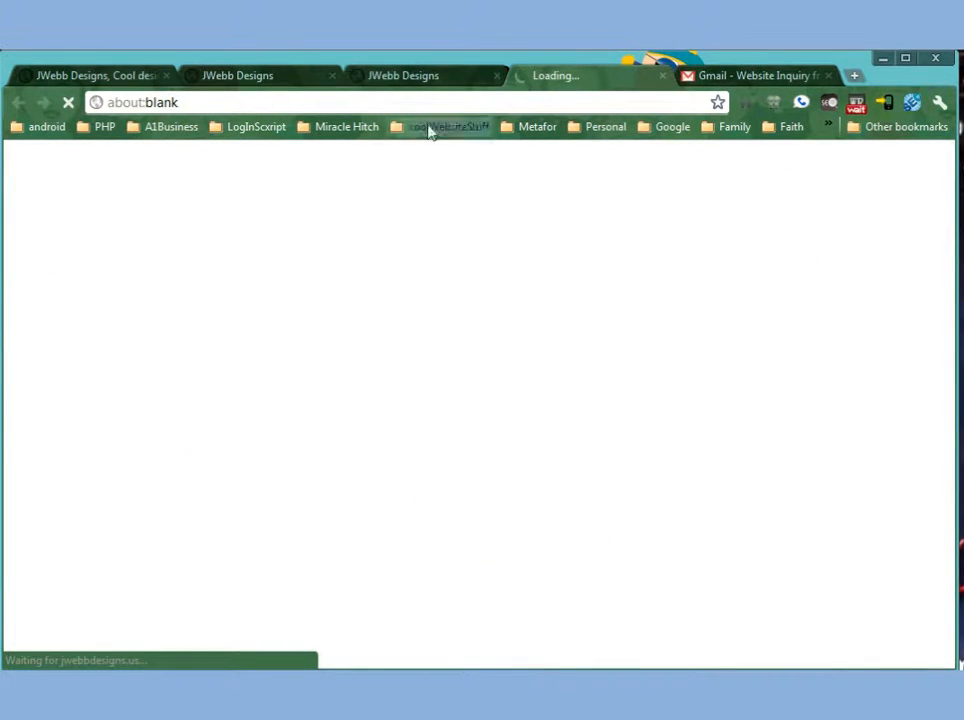
{"action": "scroll", "coordinate": [383, 392], "scroll_direction": "down", "scroll_amount": 5}
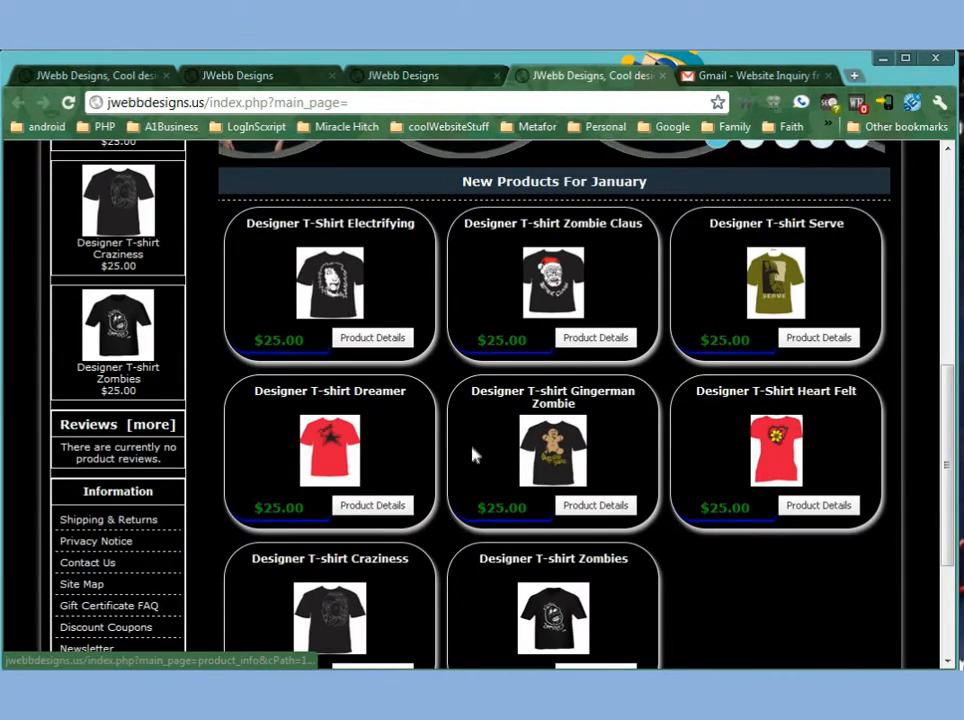
{"action": "scroll", "coordinate": [440, 445], "scroll_direction": "up", "scroll_amount": 4}
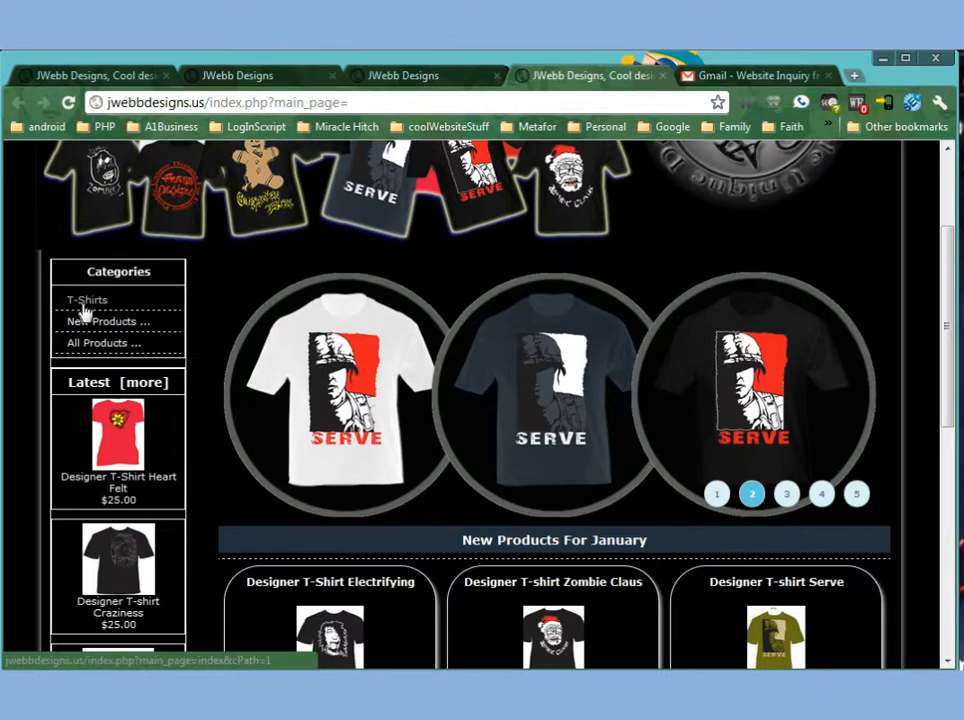
{"action": "scroll", "coordinate": [536, 442], "scroll_direction": "down", "scroll_amount": 2}
{"action": "scroll", "coordinate": [482, 422], "scroll_direction": "down", "scroll_amount": 2}
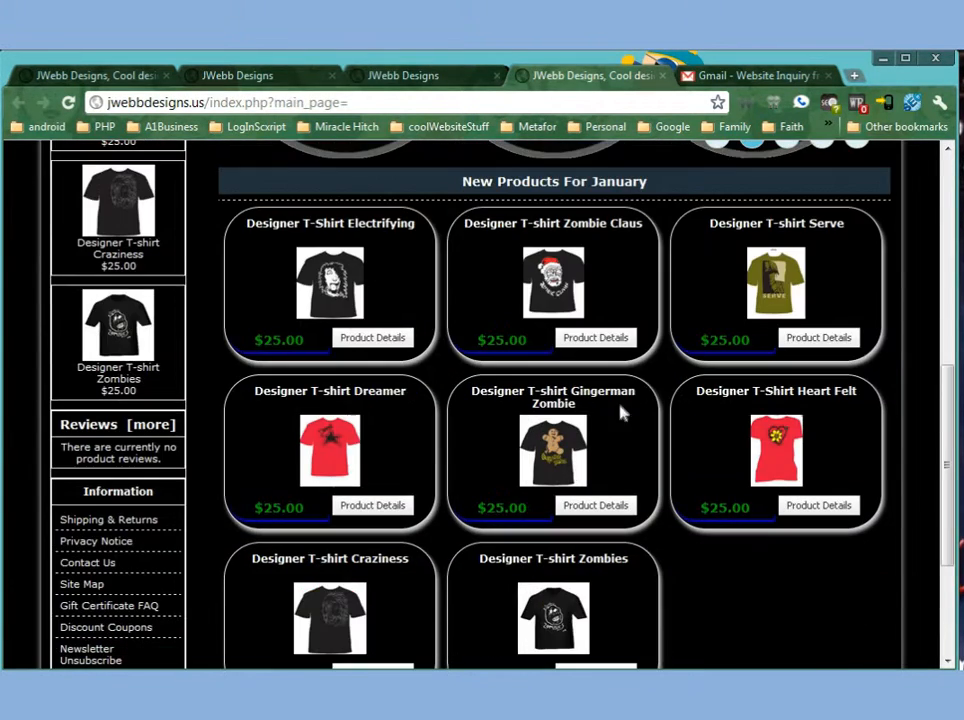
{"action": "scroll", "coordinate": [510, 473], "scroll_direction": "up", "scroll_amount": 3}
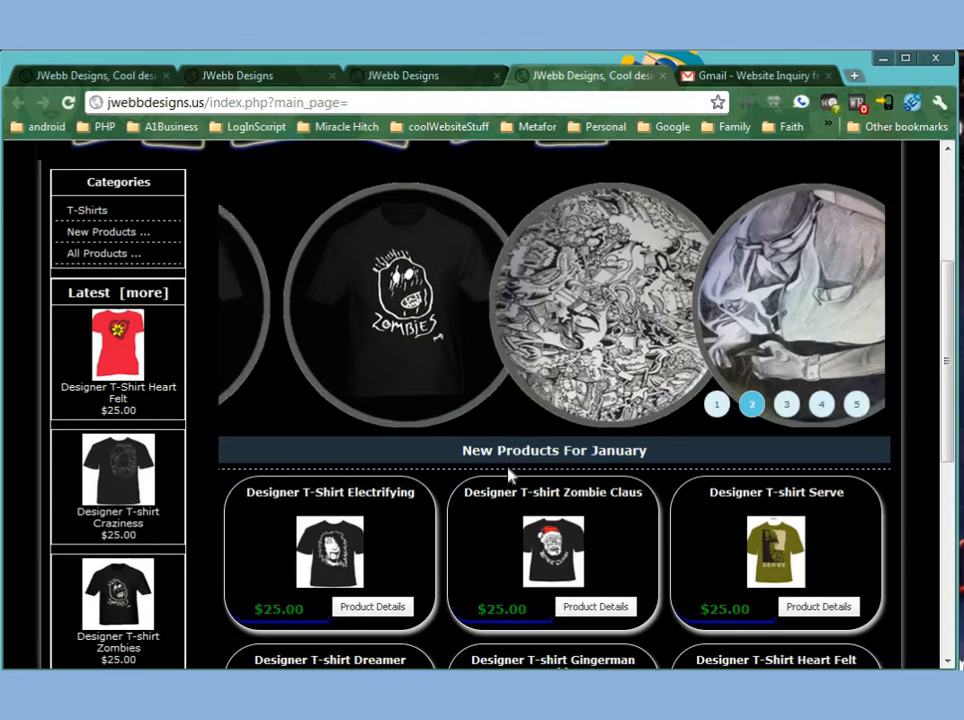
{"action": "scroll", "coordinate": [513, 472], "scroll_direction": "down", "scroll_amount": 1}
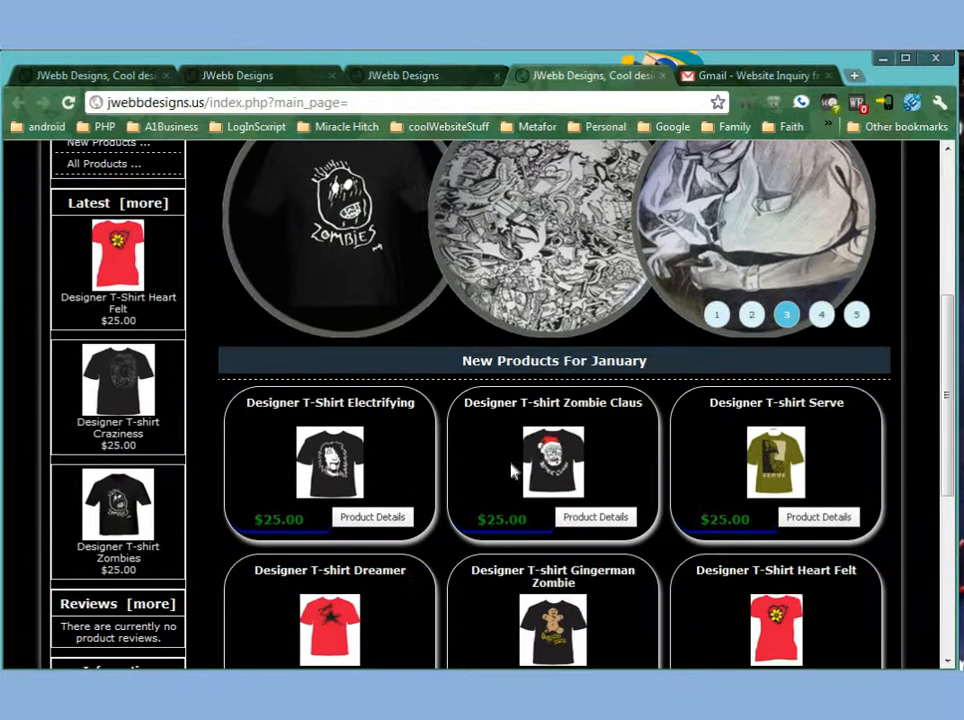
{"action": "left_click", "coordinate": [392, 75]}
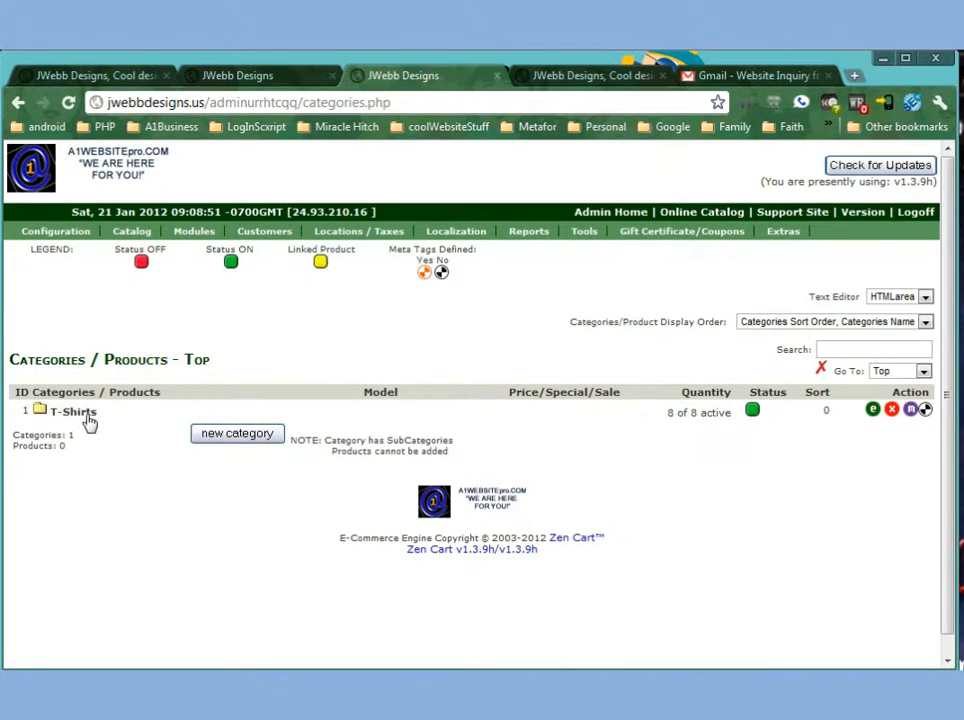
Disable the T-Shirts category, turning all its products off.
{"action": "left_click", "coordinate": [752, 412]}
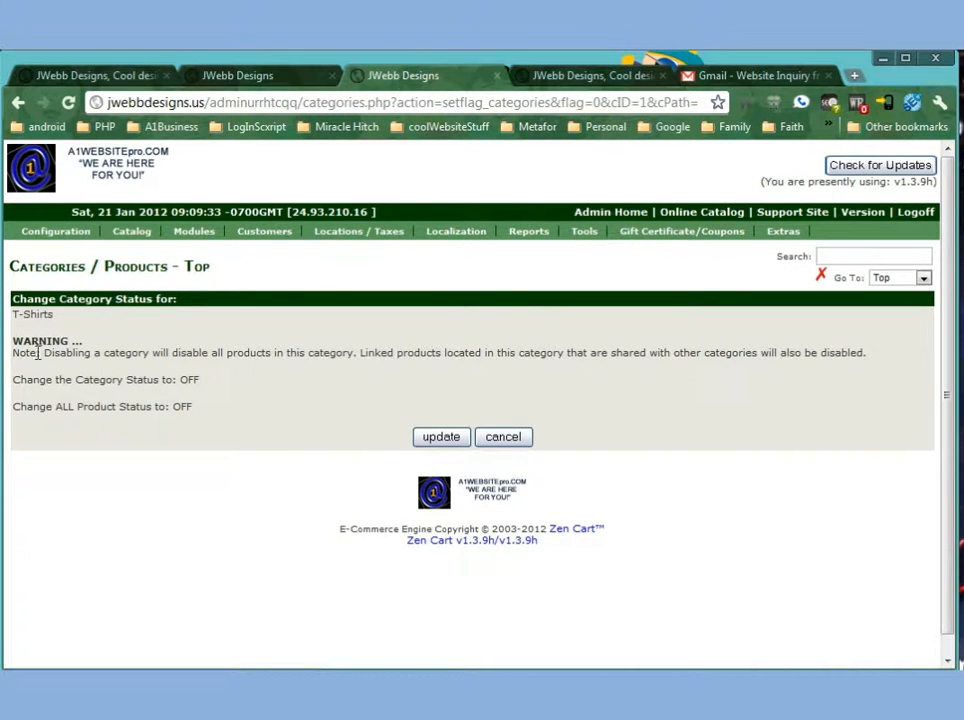
{"action": "left_click_drag", "start_coordinate": [45, 352], "coordinate": [835, 353]}
{"action": "left_click", "coordinate": [452, 445]}
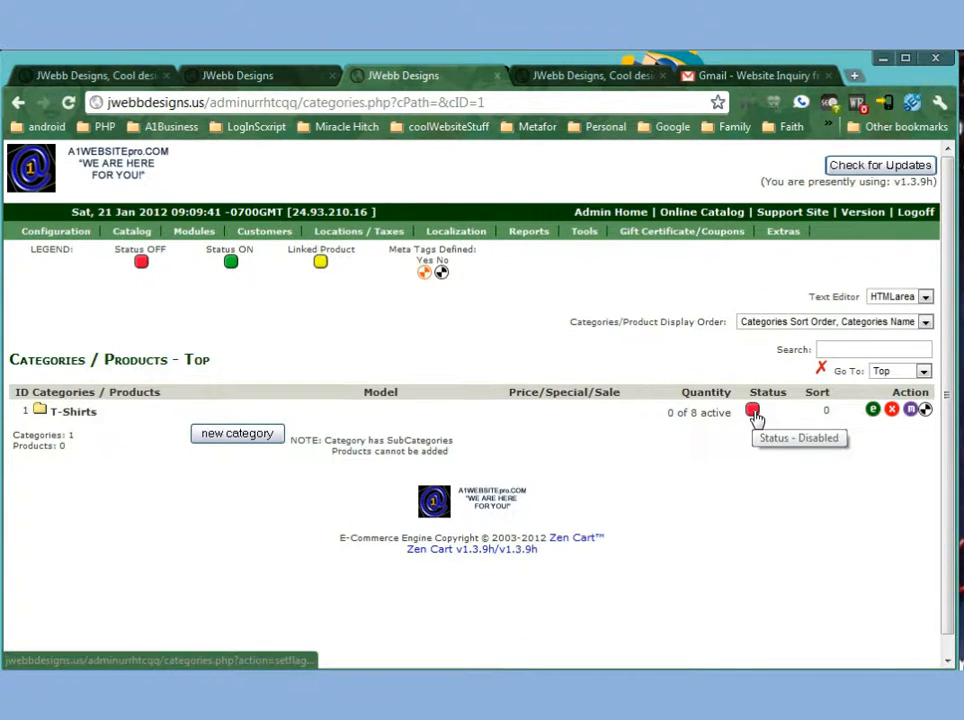
Reload the storefront and check its category list and All Products page.
{"action": "left_click", "coordinate": [542, 72]}
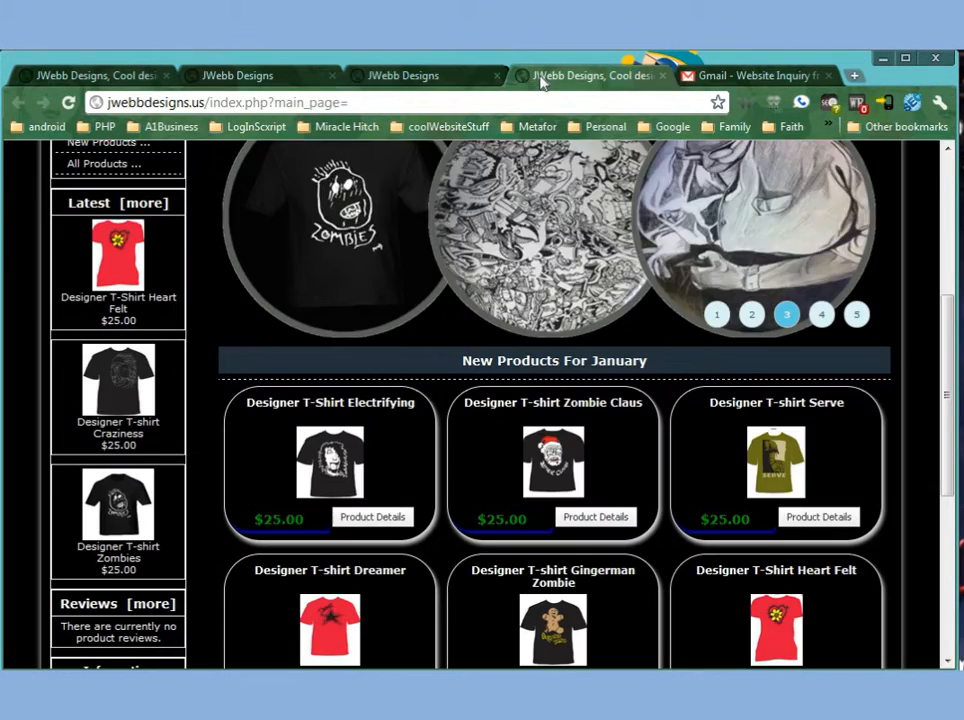
{"action": "key", "text": "F5"}
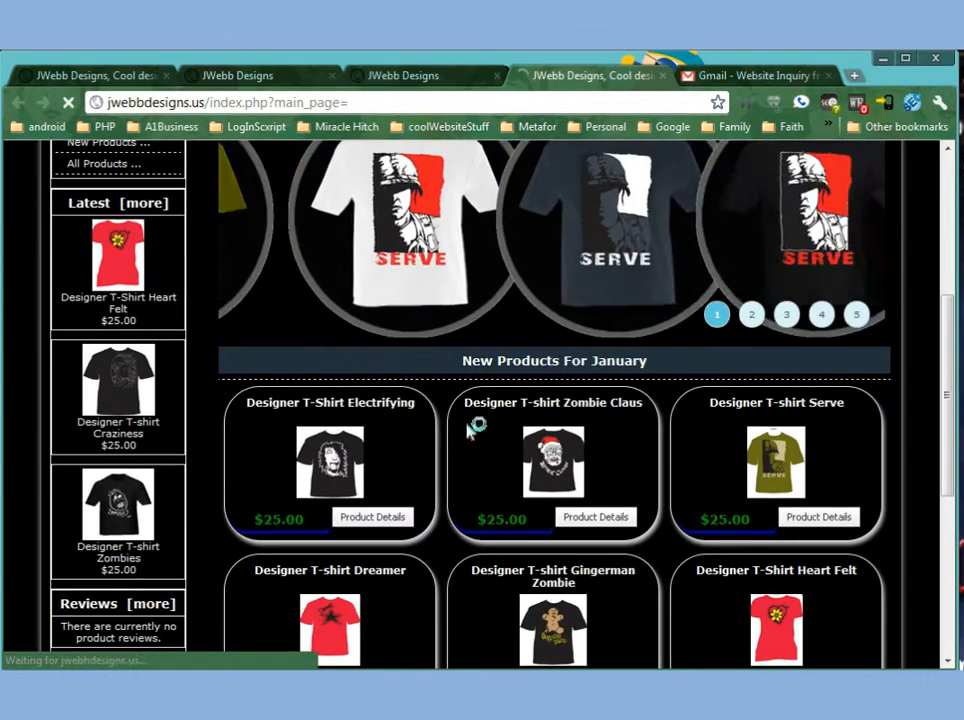
{"action": "scroll", "coordinate": [480, 428], "scroll_direction": "down", "scroll_amount": 3}
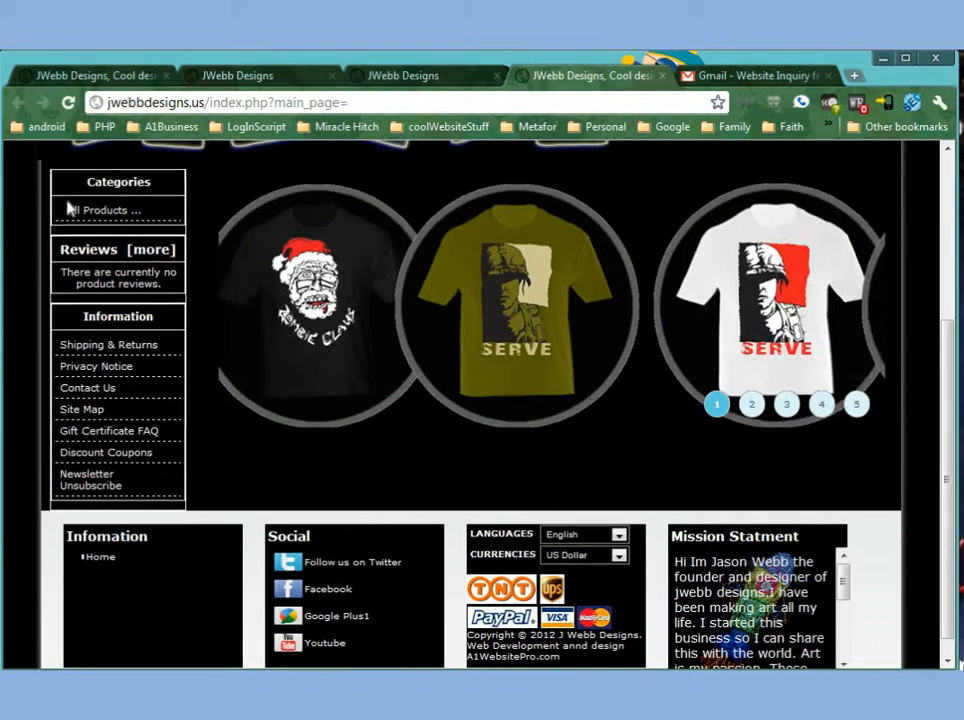
{"action": "left_click", "coordinate": [100, 214]}
{"action": "scroll", "coordinate": [555, 449], "scroll_direction": "down", "scroll_amount": 2}
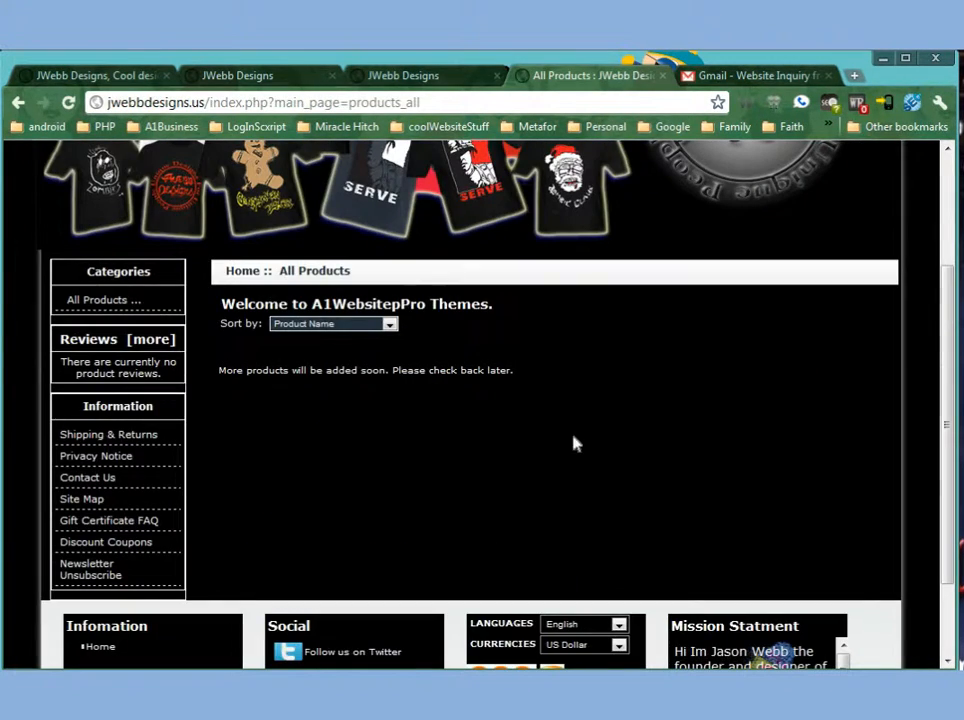
{"action": "left_click", "coordinate": [389, 323]}
{"action": "left_click", "coordinate": [413, 293]}
{"action": "left_click", "coordinate": [405, 75]}
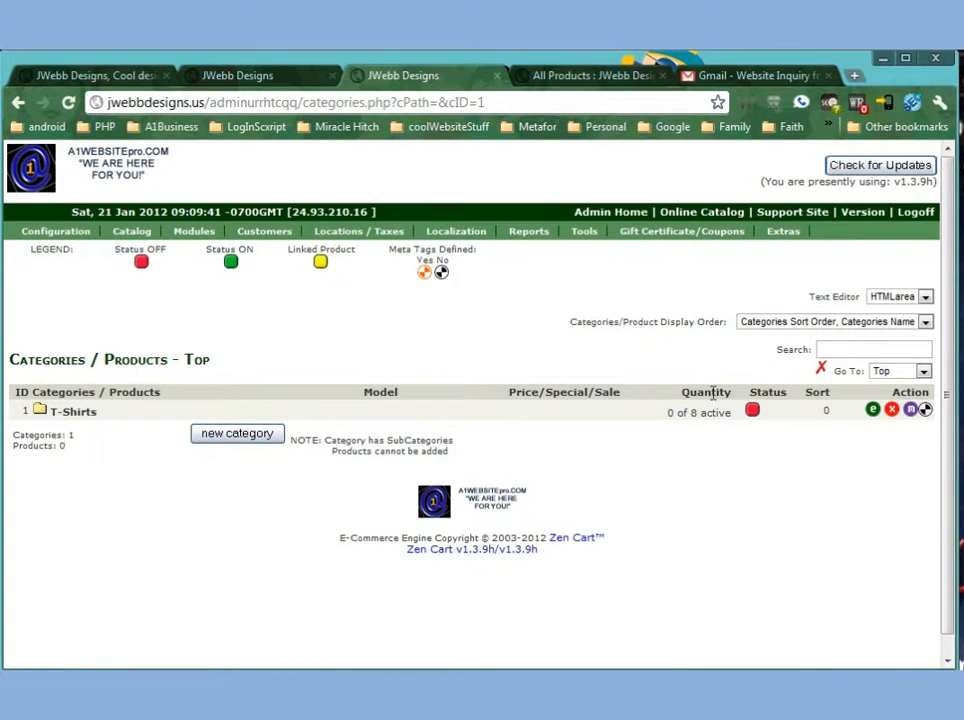
Re-enable the T-Shirts category with all its products set to ON.
{"action": "left_click", "coordinate": [752, 410]}
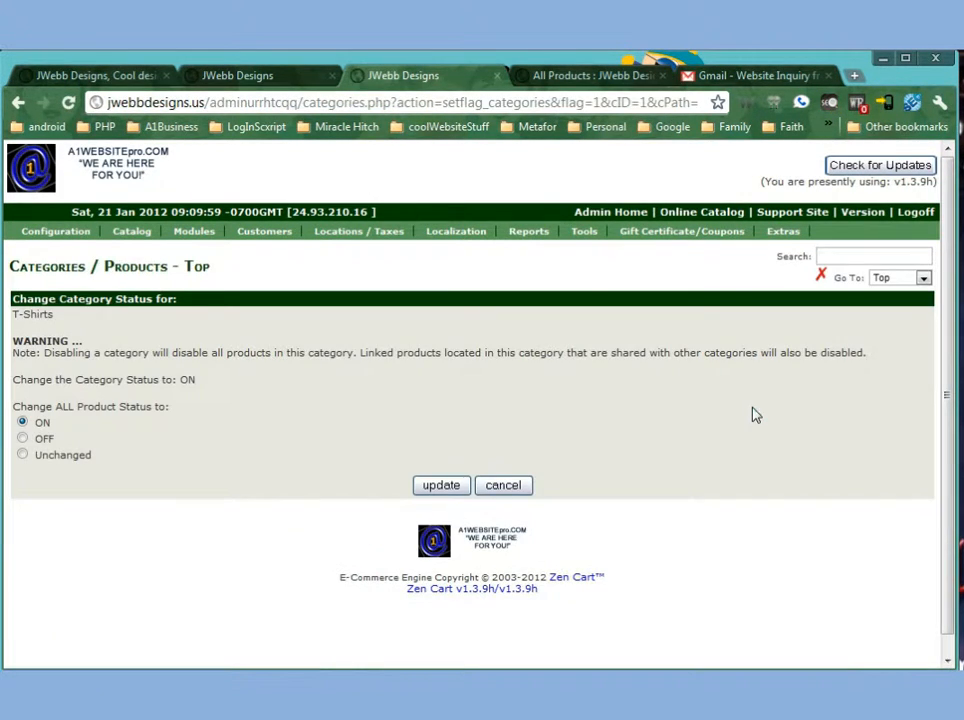
{"action": "left_click", "coordinate": [450, 488]}
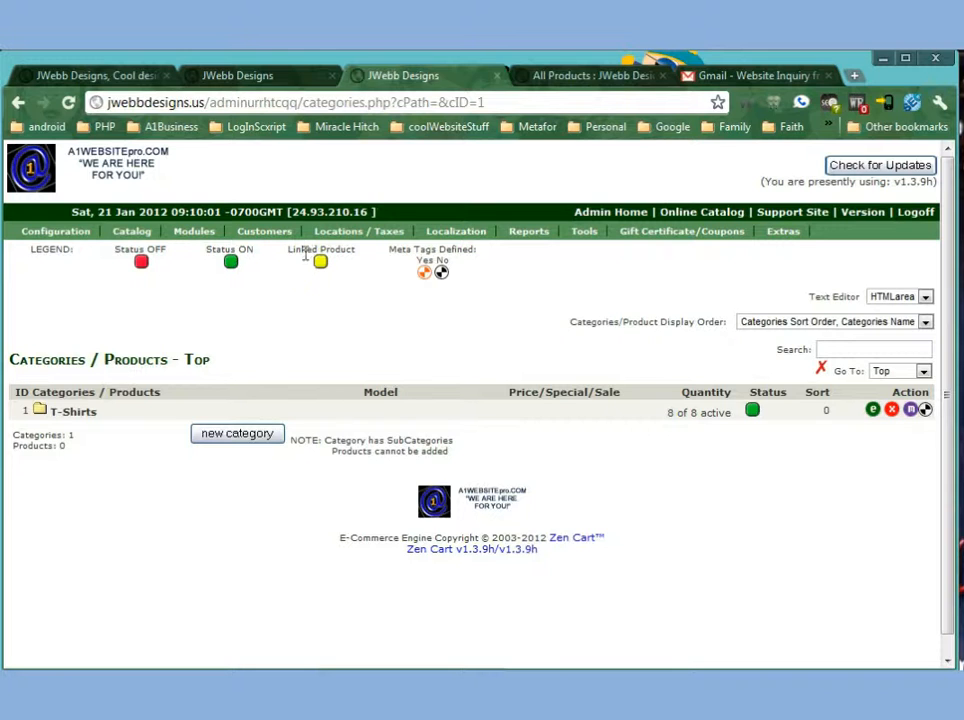
{"action": "left_click_drag", "start_coordinate": [305, 251], "coordinate": [346, 251]}
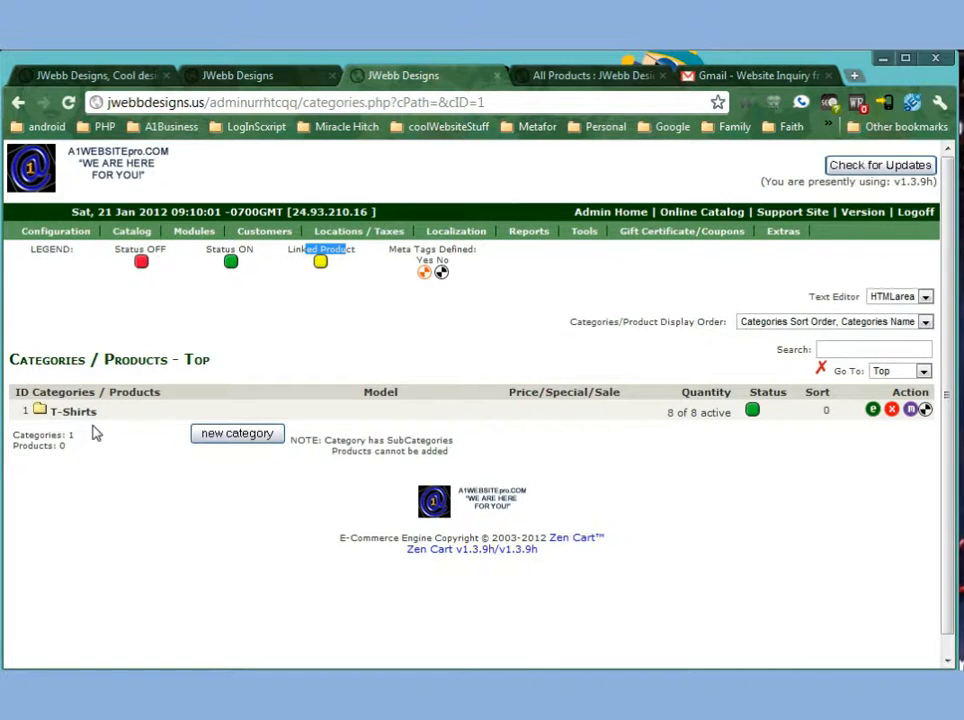
{"action": "left_click", "coordinate": [230, 438]}
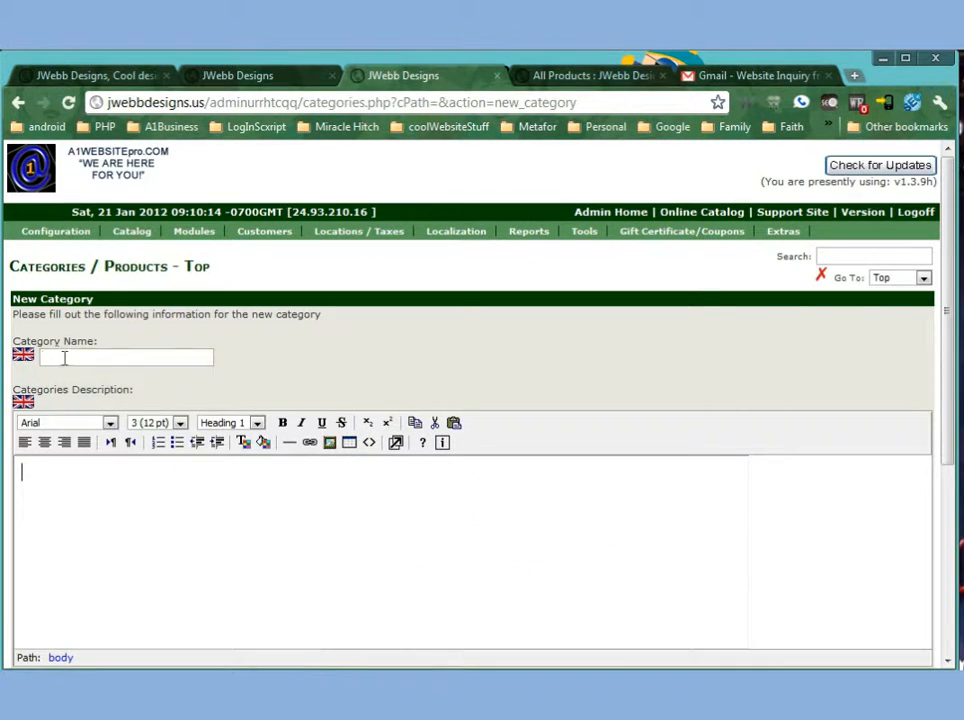
{"action": "left_click", "coordinate": [64, 357]}
{"action": "type", "text": "Te"}
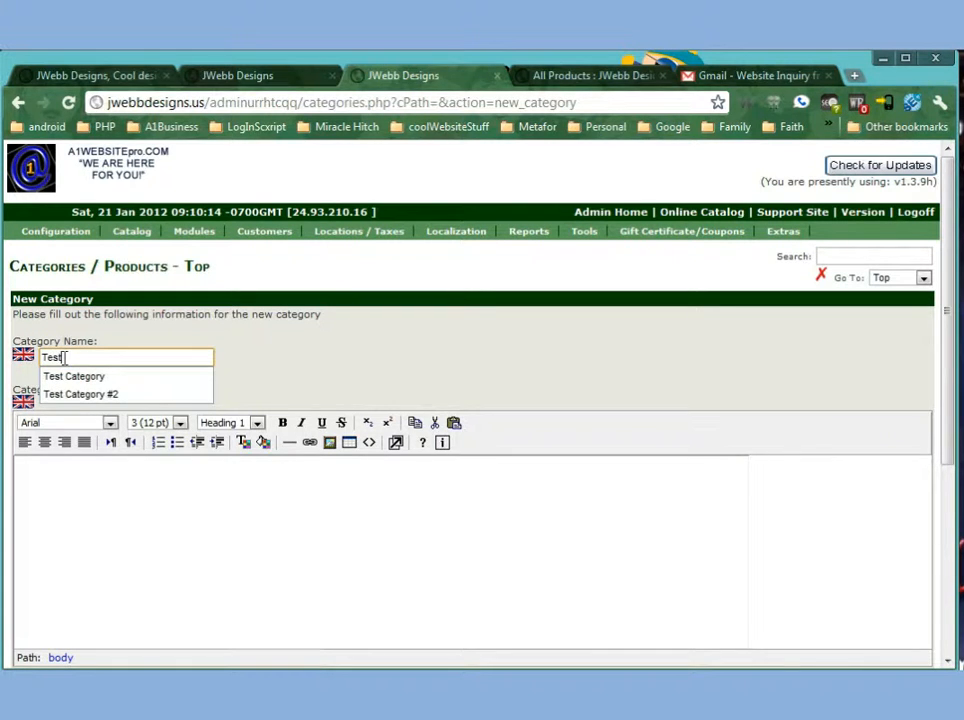
{"action": "type", "text": "st"}
{"action": "left_click", "coordinate": [245, 574]}
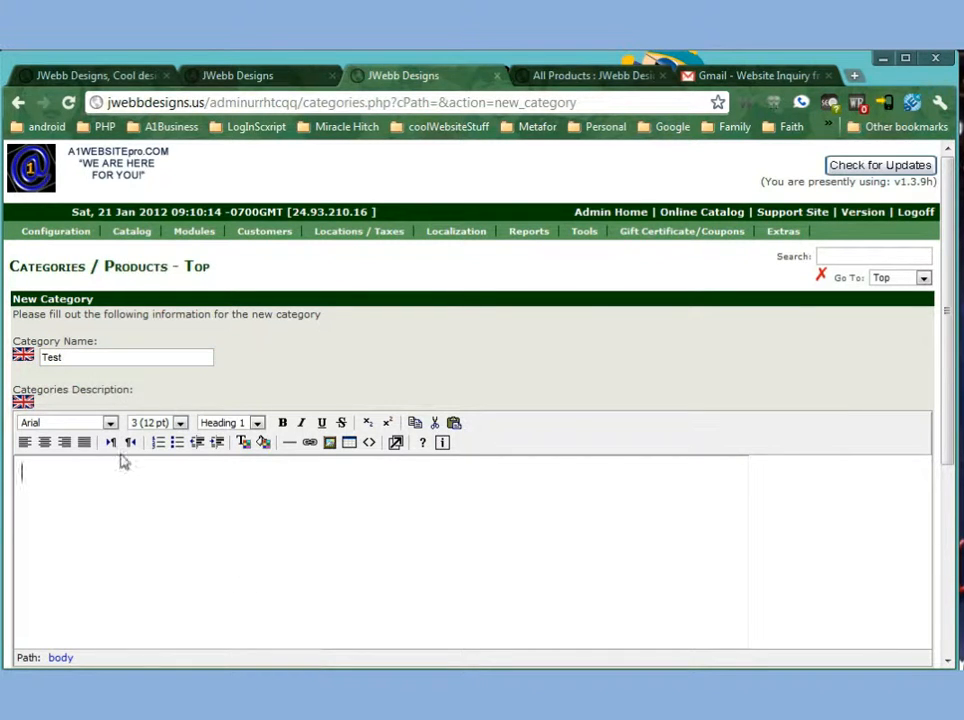
{"action": "scroll", "coordinate": [157, 493], "scroll_direction": "down", "scroll_amount": 2}
{"action": "scroll", "coordinate": [158, 492], "scroll_direction": "up", "scroll_amount": 2}
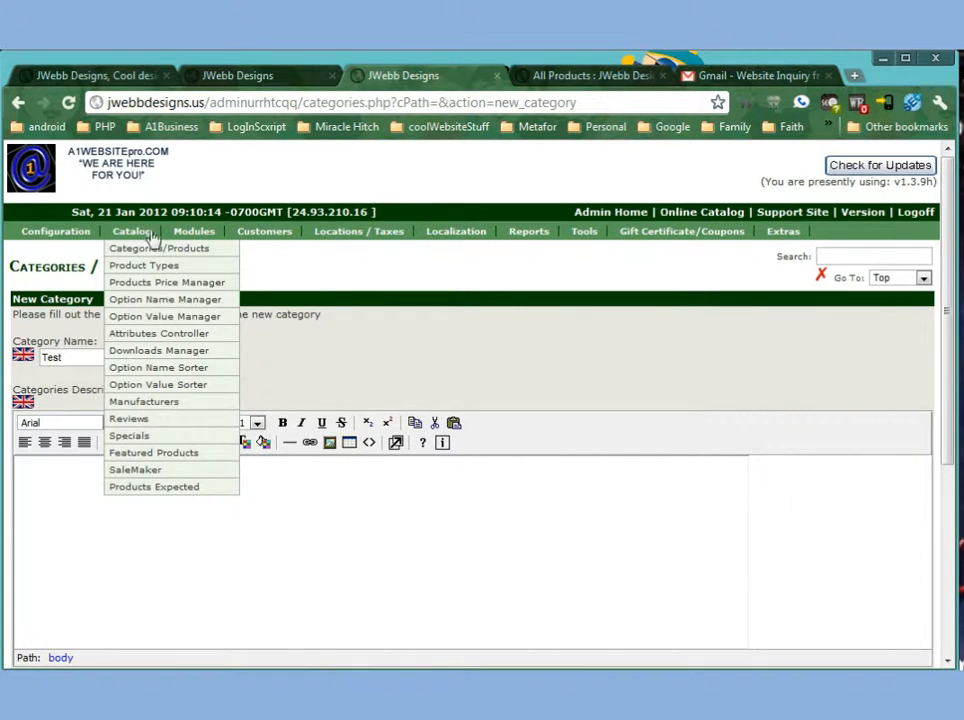
{"action": "left_click", "coordinate": [133, 250]}
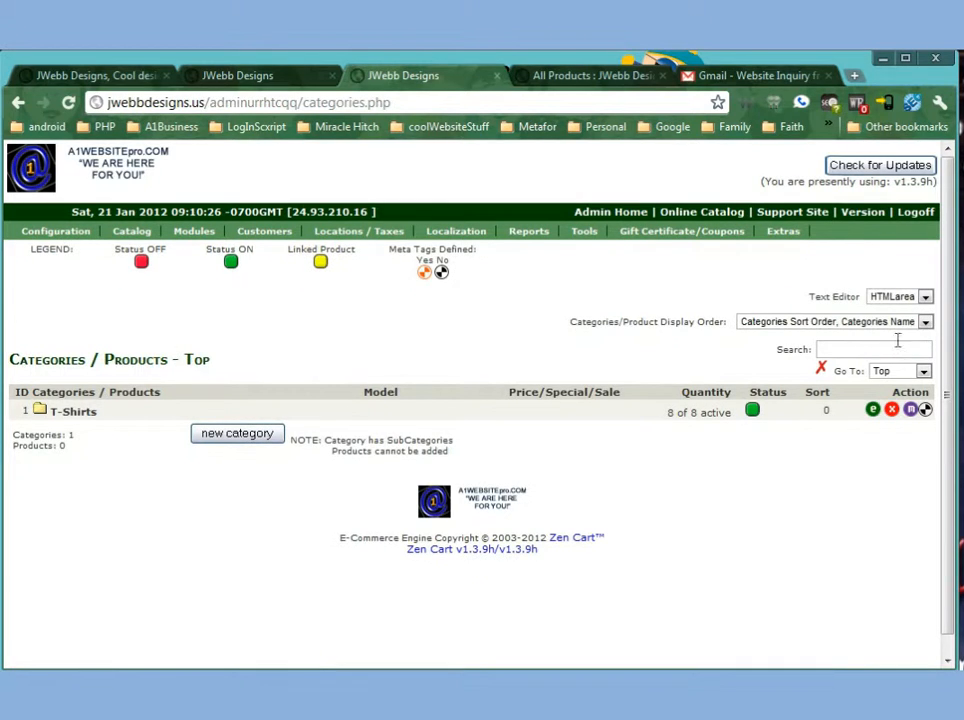
Switch the admin text editor to Plain Text.
{"action": "left_click_drag", "start_coordinate": [815, 310], "coordinate": [925, 298]}
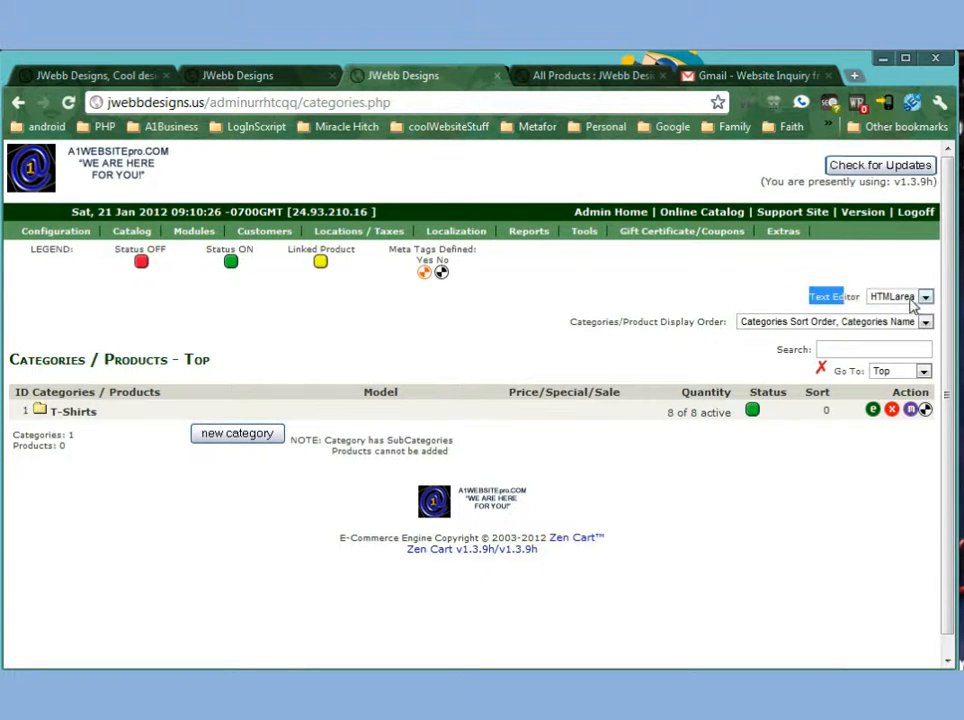
{"action": "left_click", "coordinate": [900, 297]}
{"action": "left_click", "coordinate": [902, 313]}
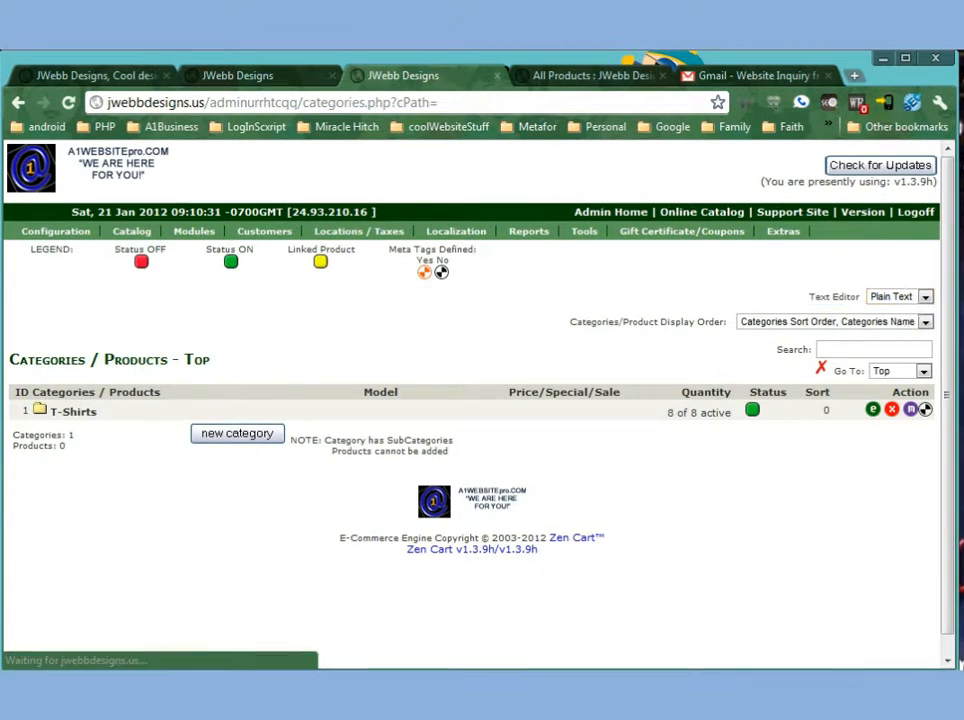
Open the Designer T-shirt Craziness product and examine its description in plain text.
{"action": "left_click", "coordinate": [96, 410]}
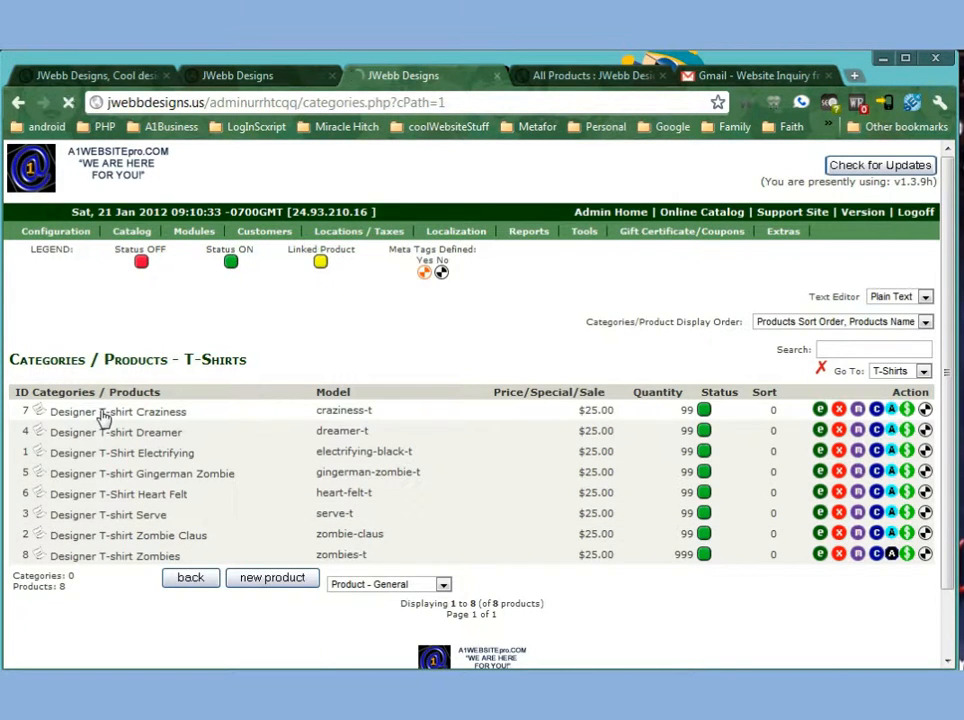
{"action": "left_click", "coordinate": [103, 417]}
{"action": "scroll", "coordinate": [507, 450], "scroll_direction": "down", "scroll_amount": 5}
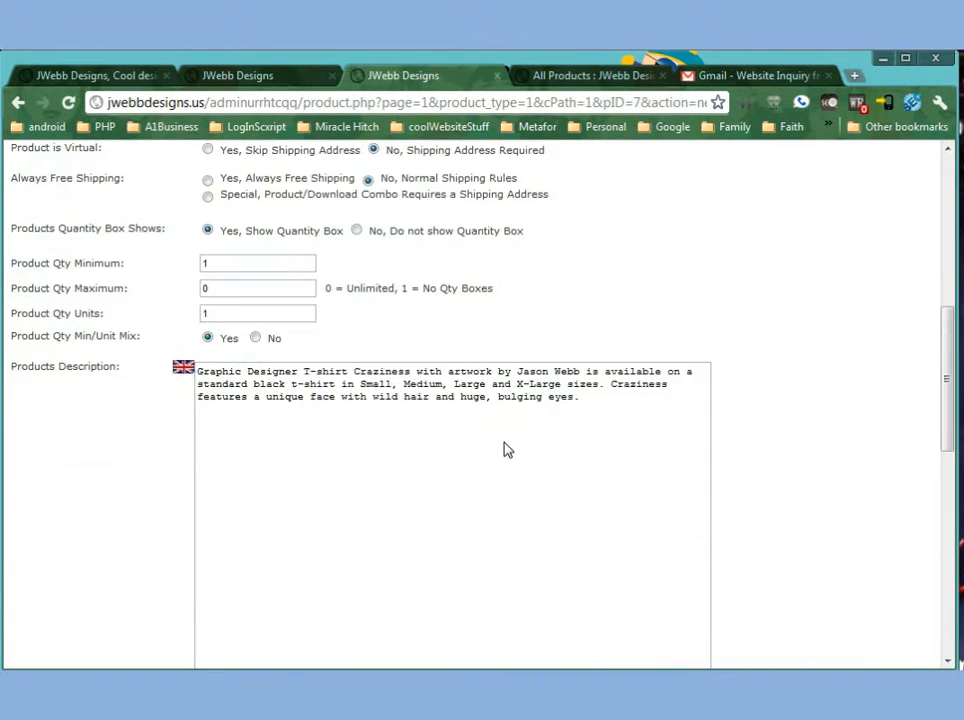
{"action": "left_click_drag", "start_coordinate": [637, 412], "coordinate": [218, 383]}
{"action": "scroll", "coordinate": [271, 463], "scroll_direction": "up", "scroll_amount": 10}
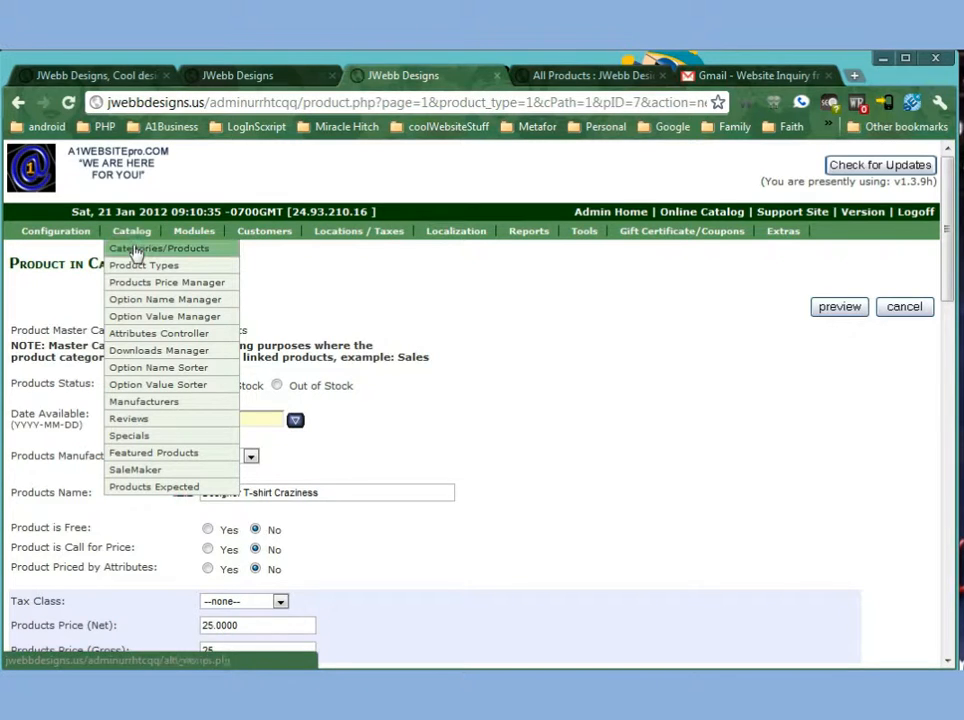
{"action": "left_click", "coordinate": [136, 249]}
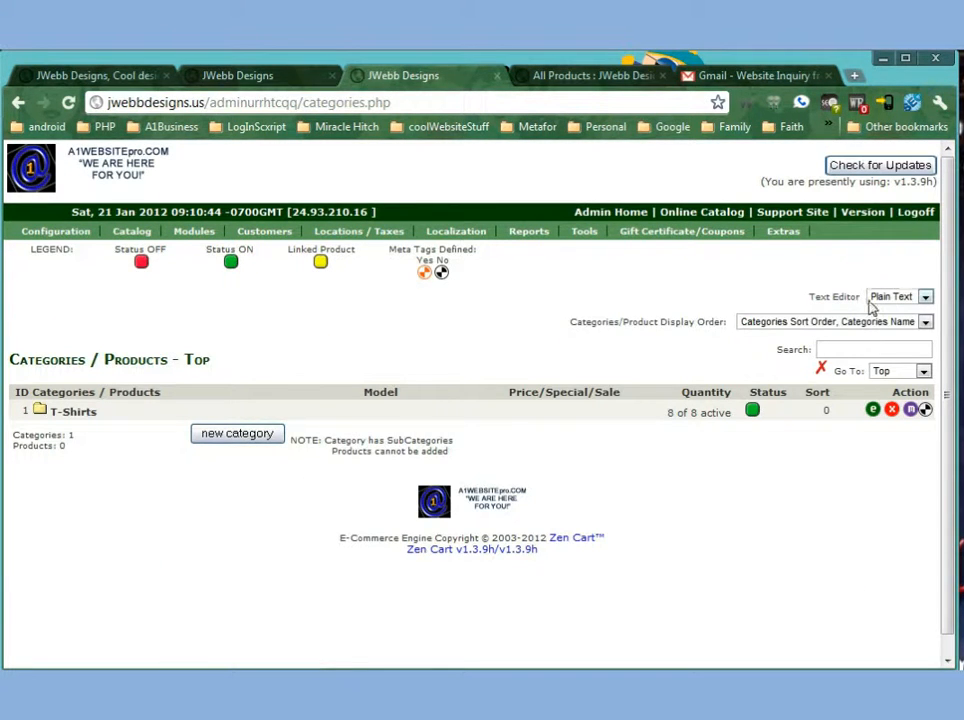
Switch the text editor back to HTMLArea and keep the display order as Categories Sort Order, Categories Name.
{"action": "left_click", "coordinate": [880, 297]}
{"action": "left_click", "coordinate": [891, 325]}
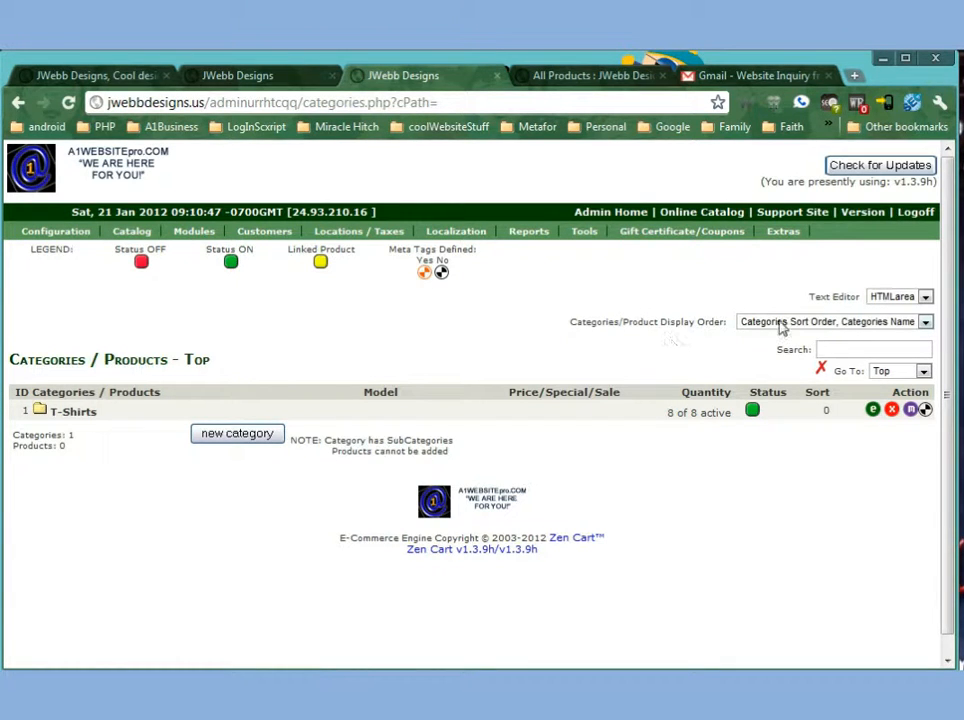
{"action": "left_click", "coordinate": [926, 323]}
{"action": "left_click", "coordinate": [751, 336]}
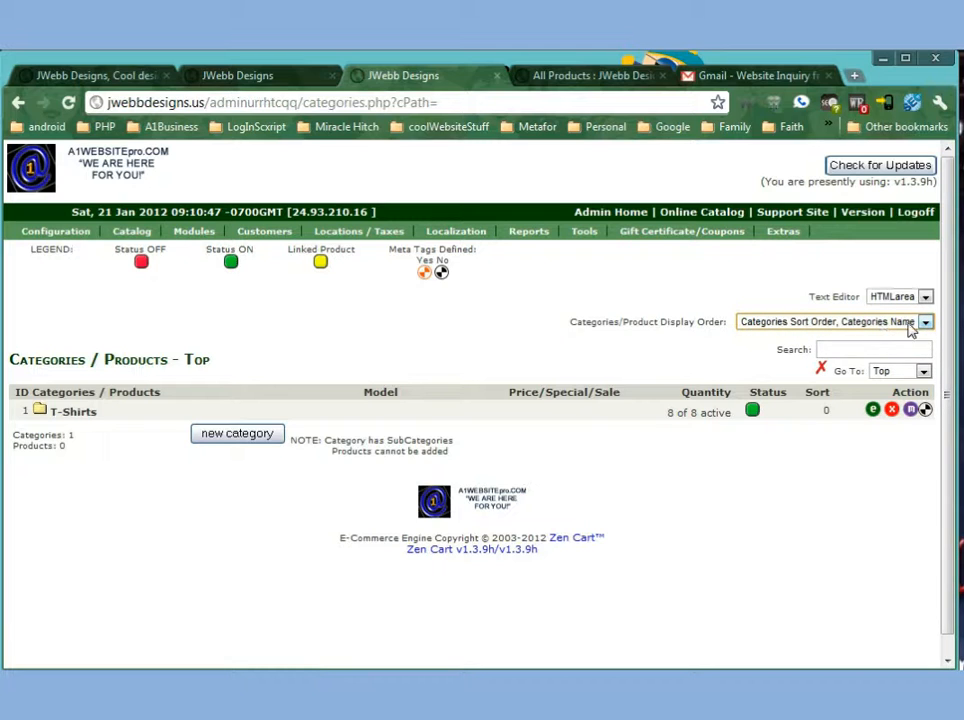
Search the catalog for zombie and open Designer T-shirt Zombie Claus to examine its description.
{"action": "left_click", "coordinate": [849, 348]}
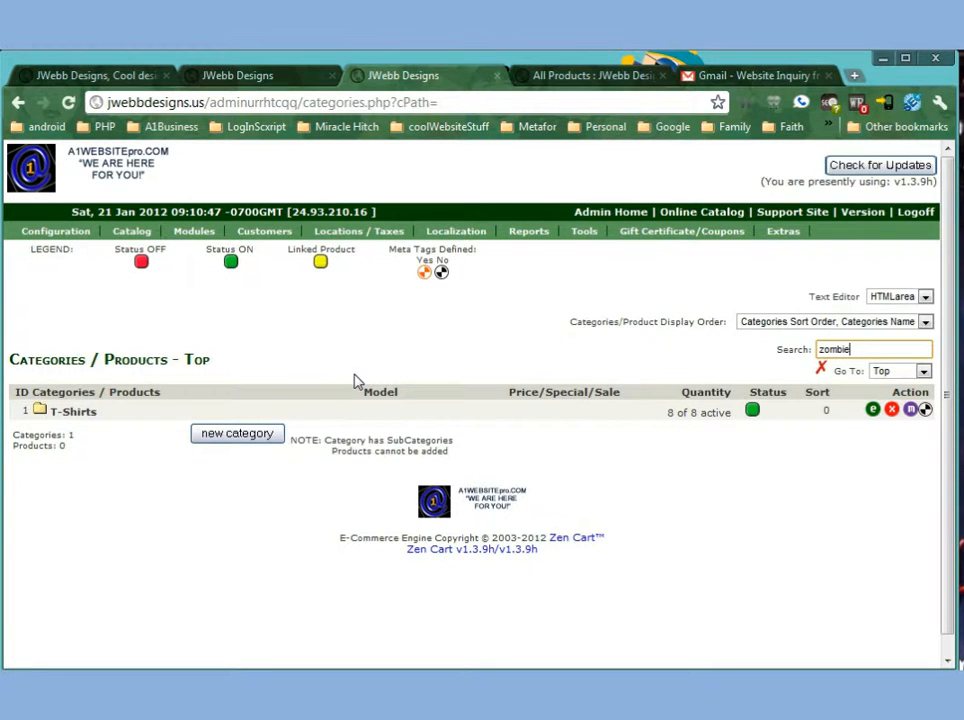
{"action": "key", "text": "Return"}
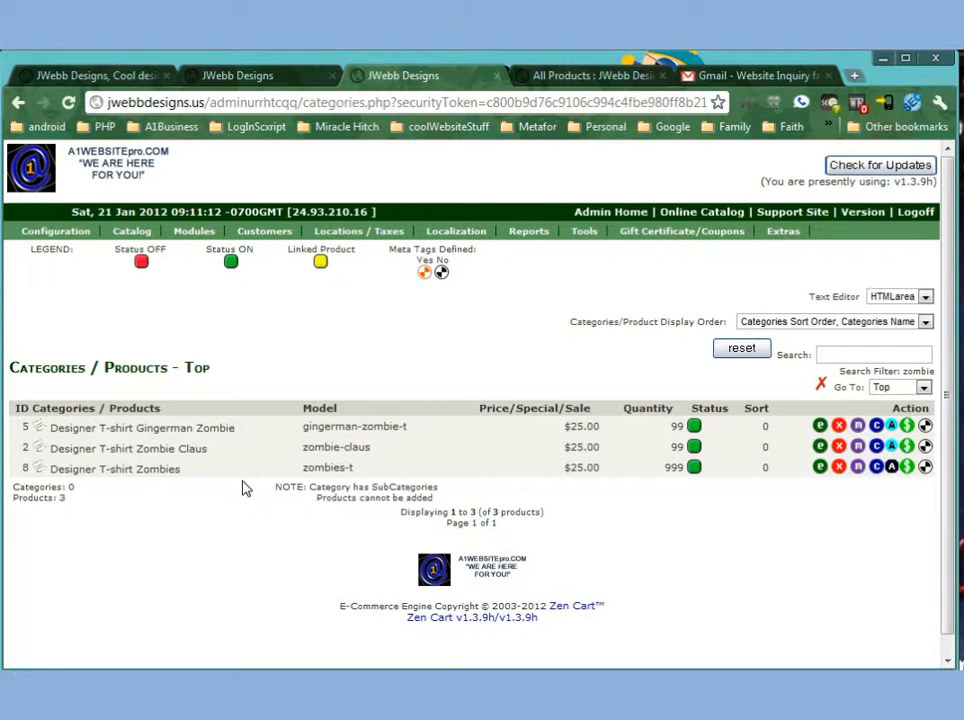
{"action": "left_click", "coordinate": [116, 452]}
{"action": "scroll", "coordinate": [338, 456], "scroll_direction": "down", "scroll_amount": 6}
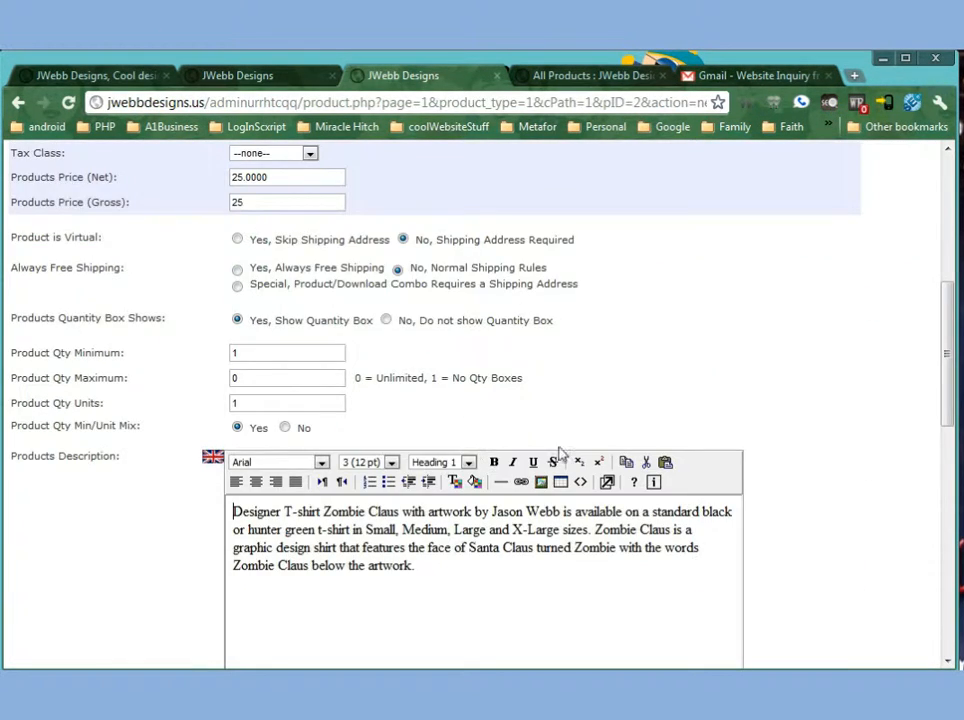
{"action": "scroll", "coordinate": [704, 450], "scroll_direction": "up", "scroll_amount": 7}
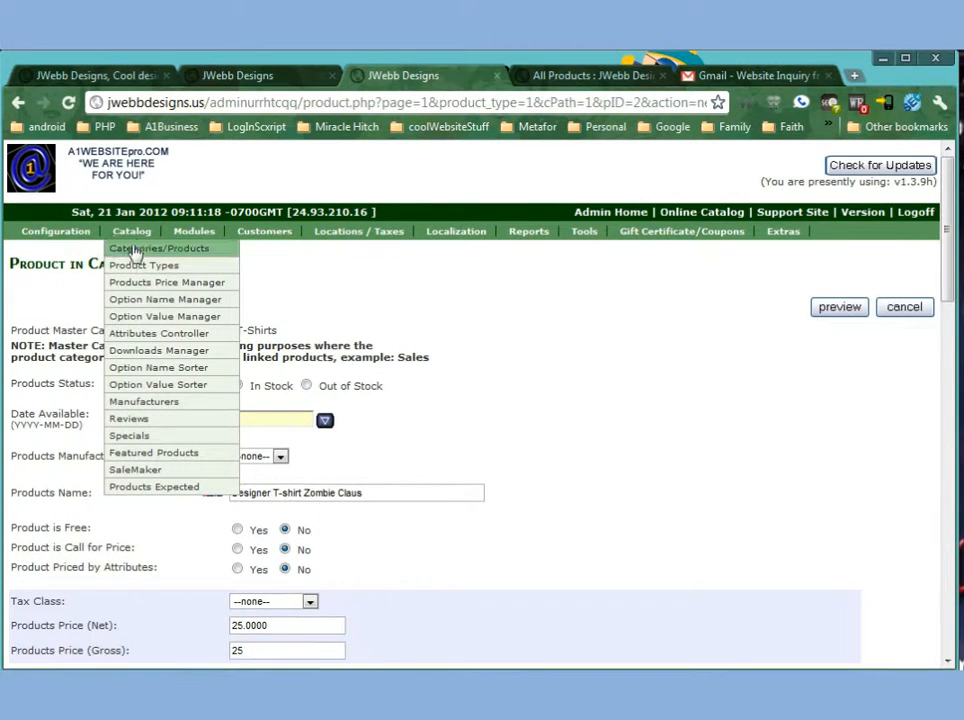
{"action": "left_click", "coordinate": [135, 250]}
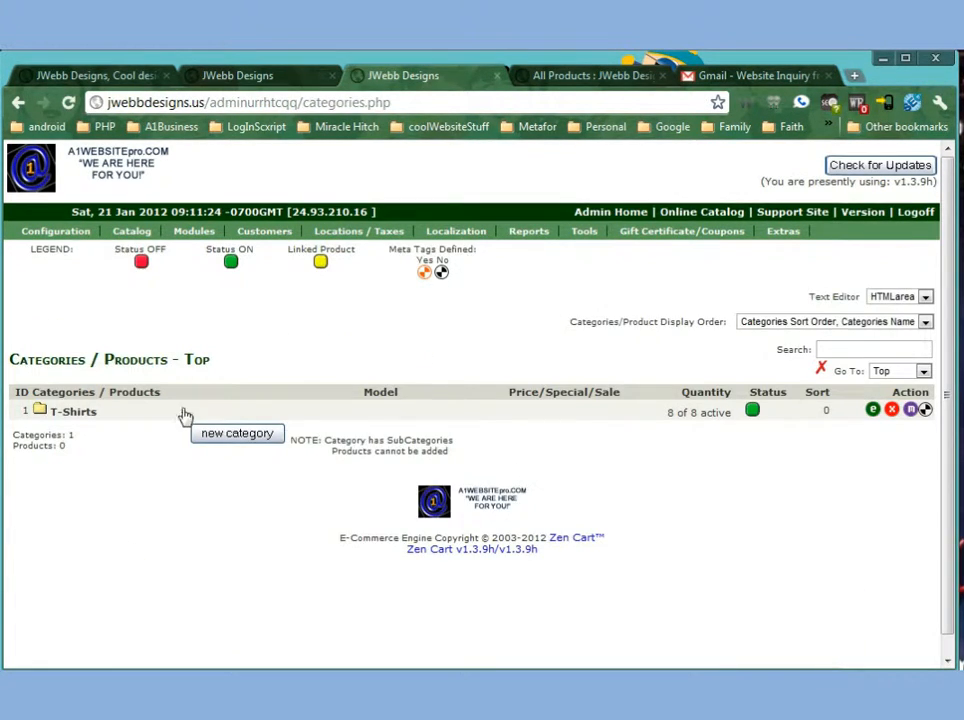
Start a new category named Test Category and enter Test Description as its description.
{"action": "left_click", "coordinate": [214, 437]}
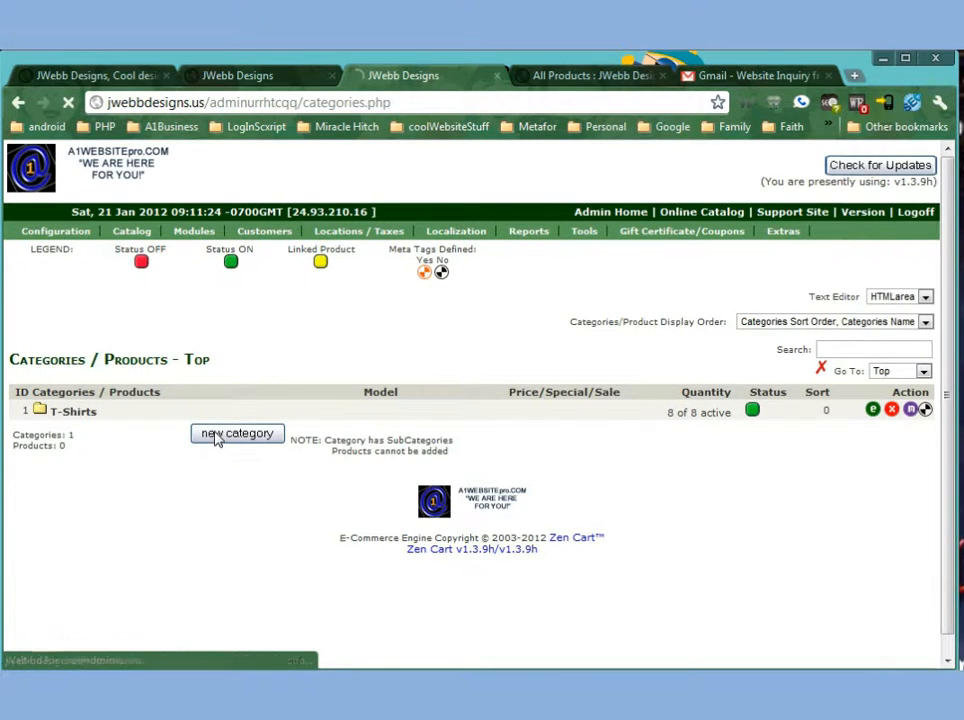
{"action": "left_click", "coordinate": [91, 351]}
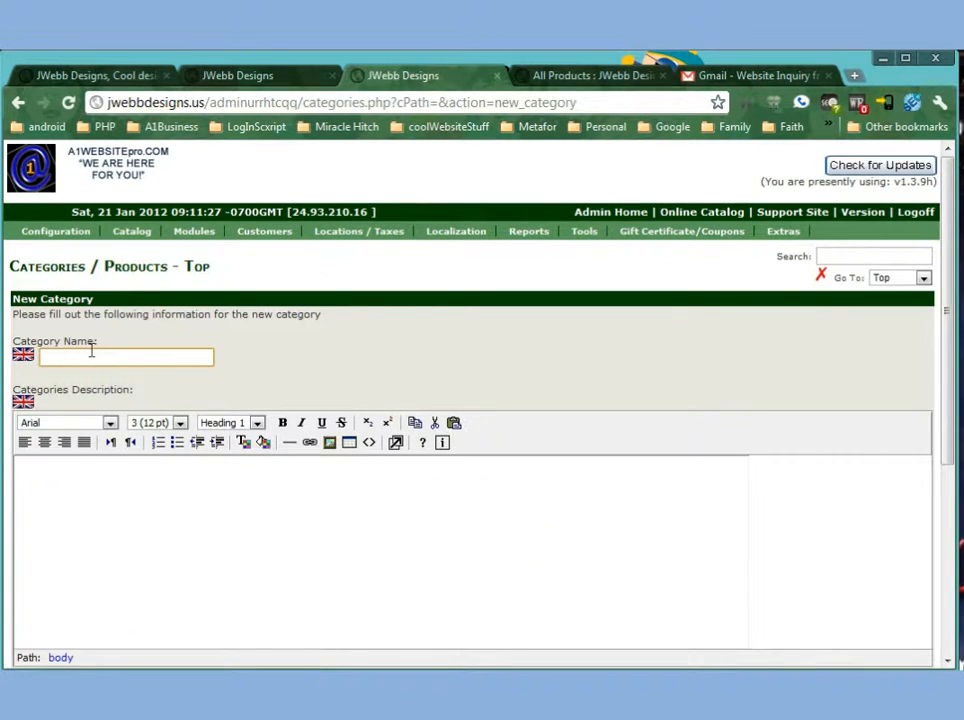
{"action": "type", "text": "Test"}
{"action": "left_click", "coordinate": [80, 376]}
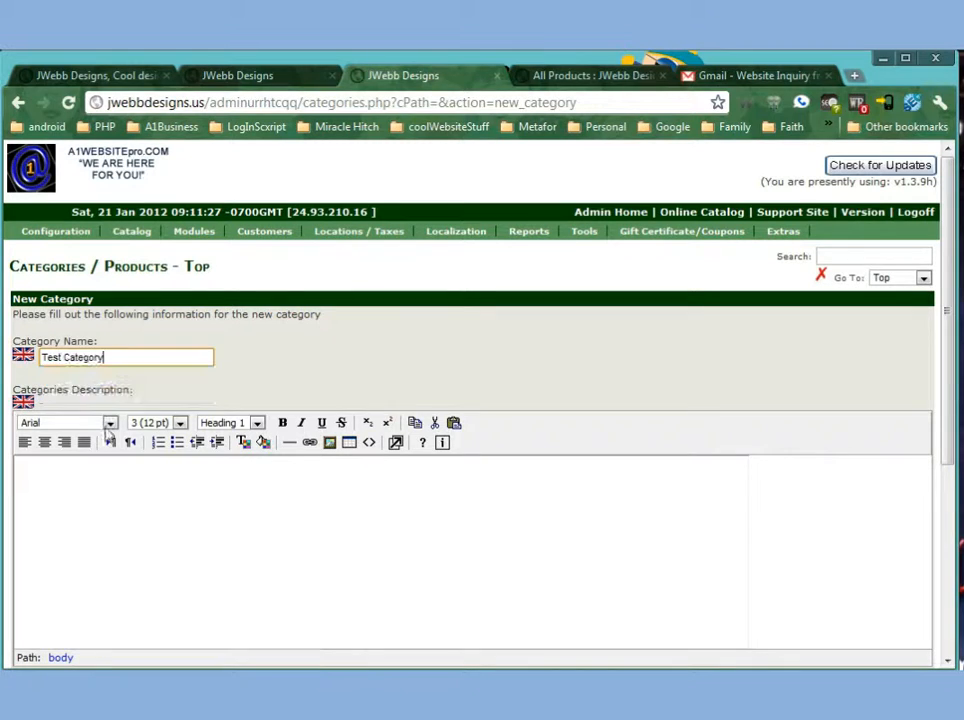
{"action": "left_click", "coordinate": [132, 534]}
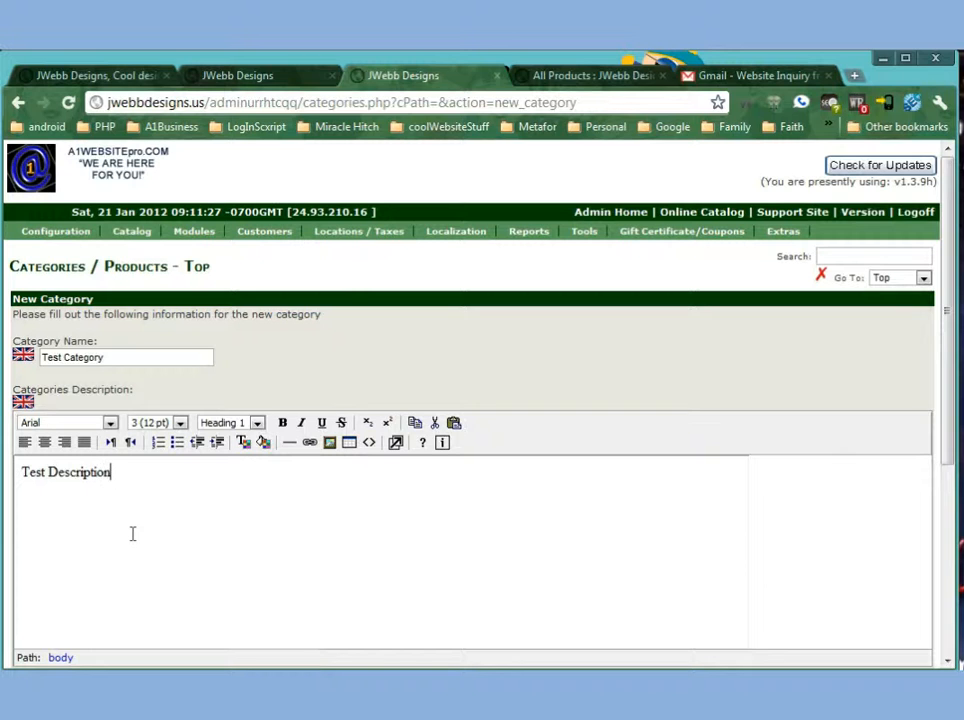
Colour the whole description text orange (#FF9900).
{"action": "scroll", "coordinate": [132, 534], "scroll_direction": "down", "scroll_amount": 2}
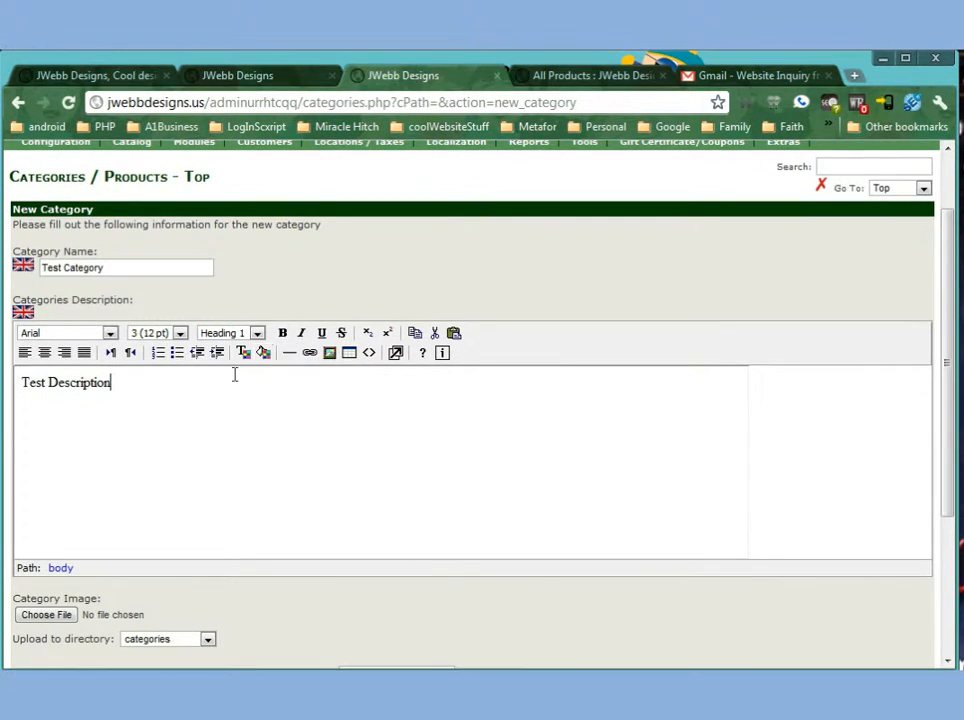
{"action": "left_click_drag", "start_coordinate": [144, 386], "coordinate": [28, 366]}
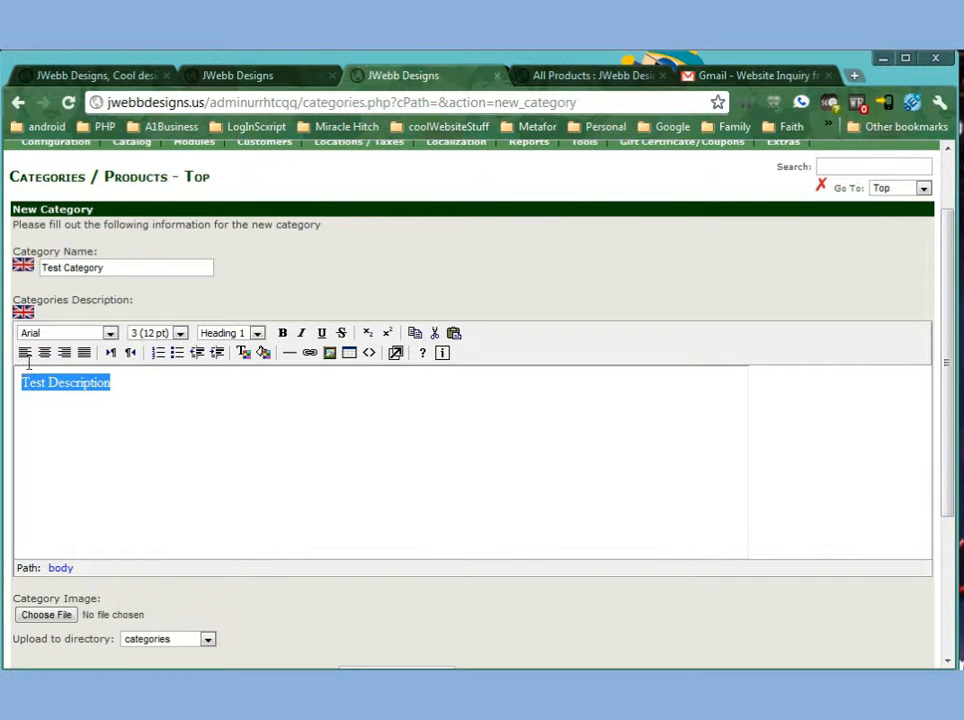
{"action": "left_click", "coordinate": [243, 353]}
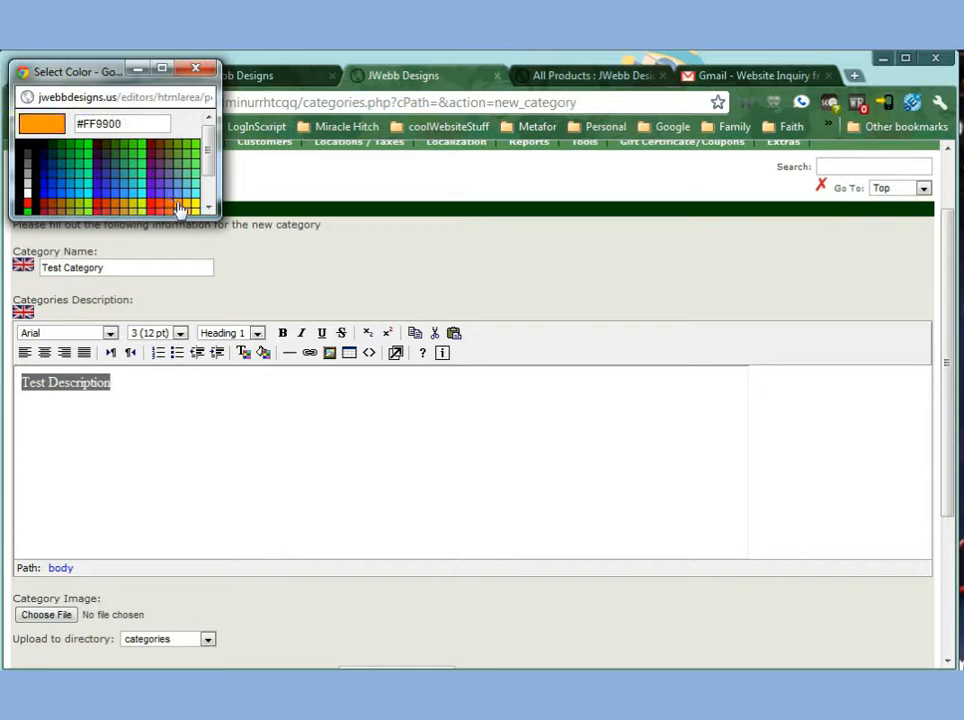
{"action": "left_click", "coordinate": [182, 208]}
Choose ZenCart.JPG from the A1WebsitePro_Commercial pictures folder as the category image.
{"action": "scroll", "coordinate": [179, 476], "scroll_direction": "down", "scroll_amount": 3}
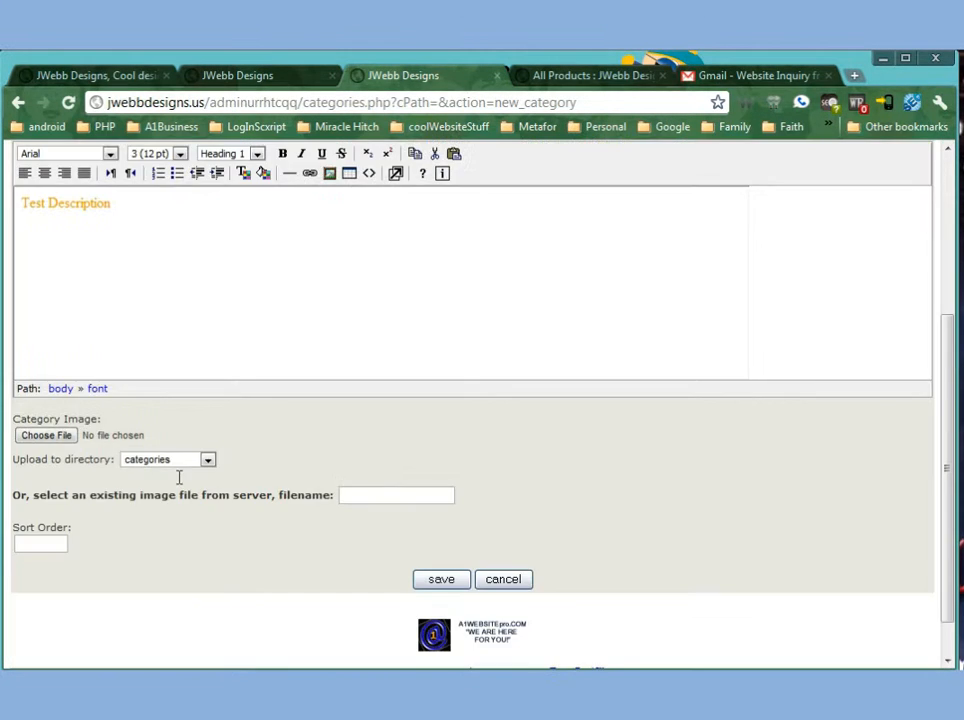
{"action": "scroll", "coordinate": [180, 480], "scroll_direction": "up", "scroll_amount": 3}
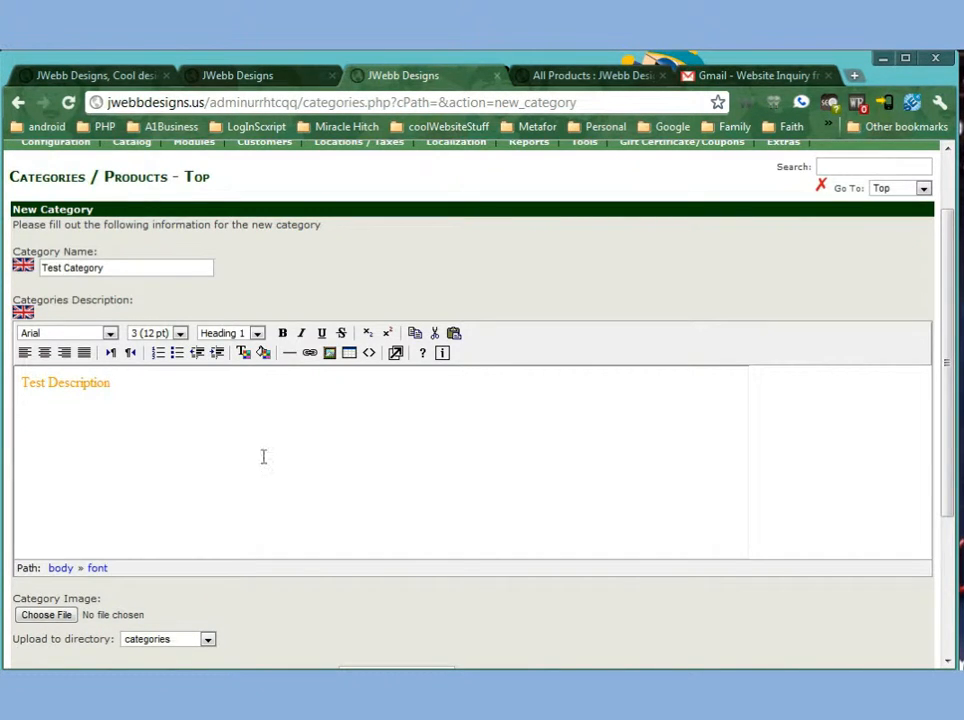
{"action": "scroll", "coordinate": [232, 450], "scroll_direction": "down", "scroll_amount": 1}
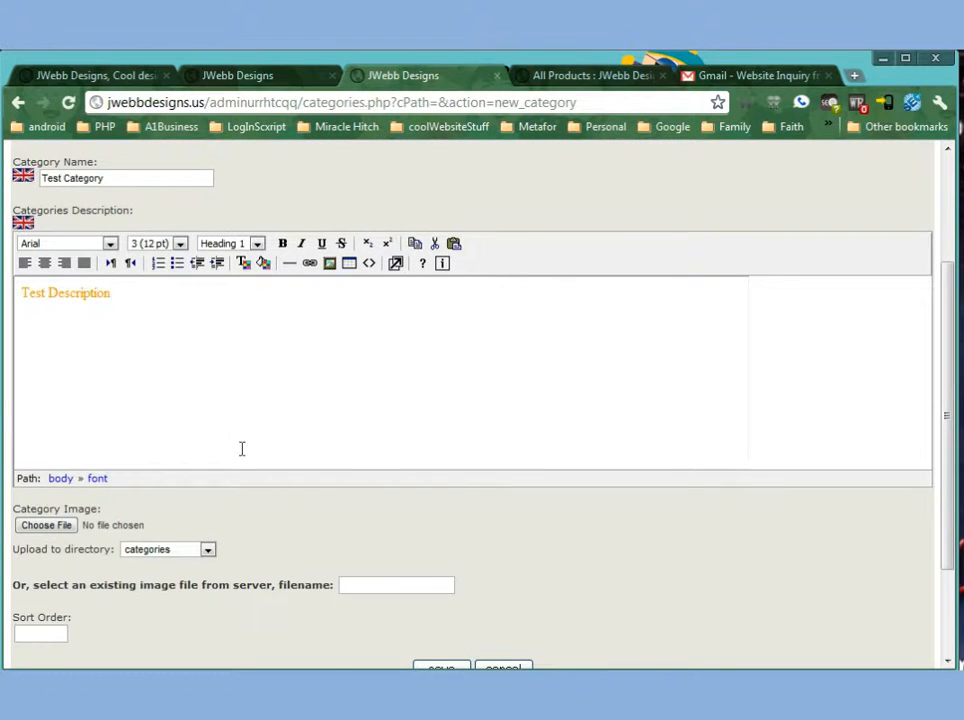
{"action": "left_click", "coordinate": [47, 525]}
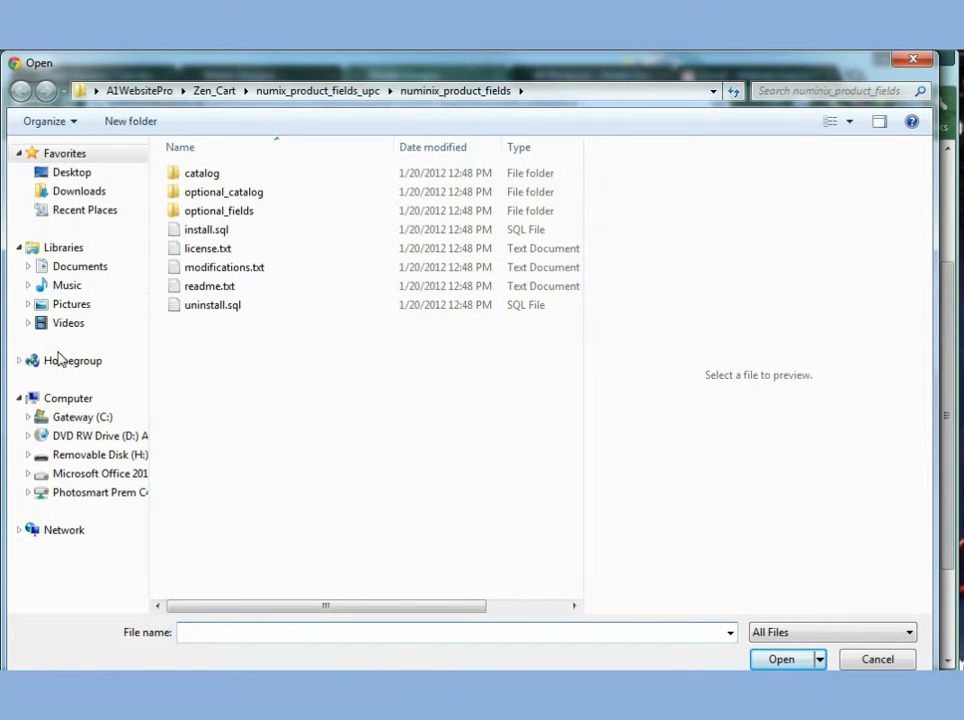
{"action": "left_click", "coordinate": [64, 306]}
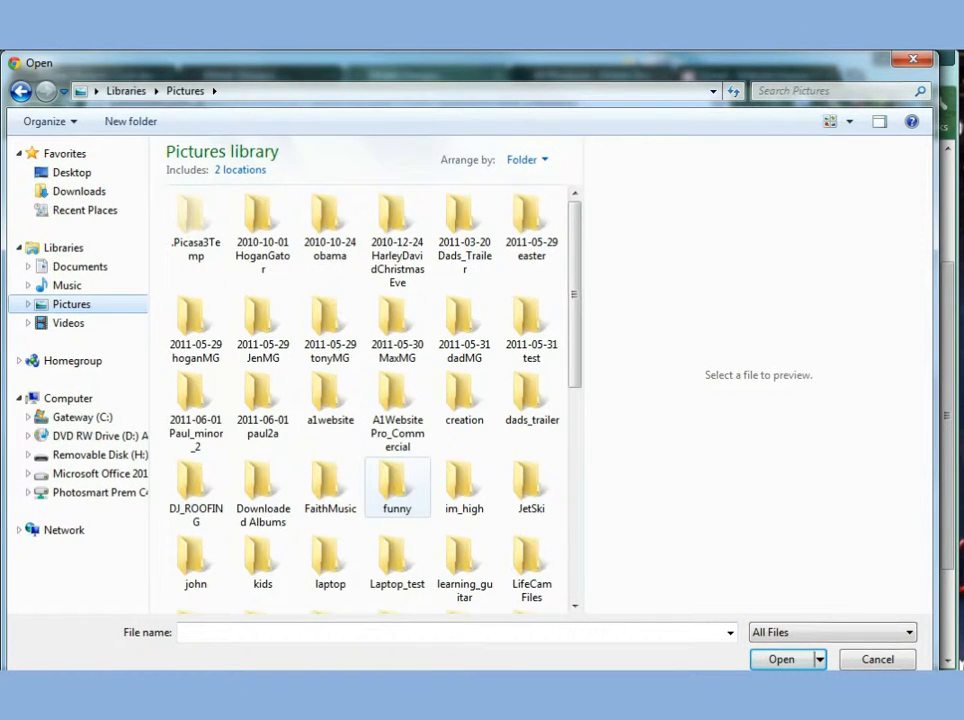
{"action": "double_click", "coordinate": [397, 488]}
{"action": "left_click", "coordinate": [60, 306]}
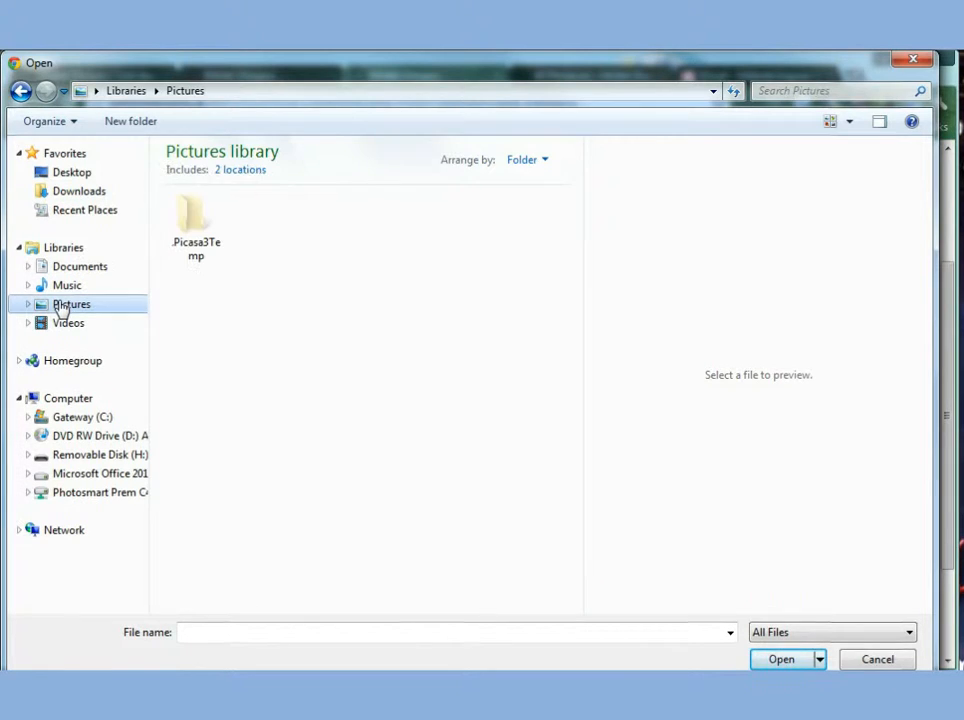
{"action": "double_click", "coordinate": [259, 338]}
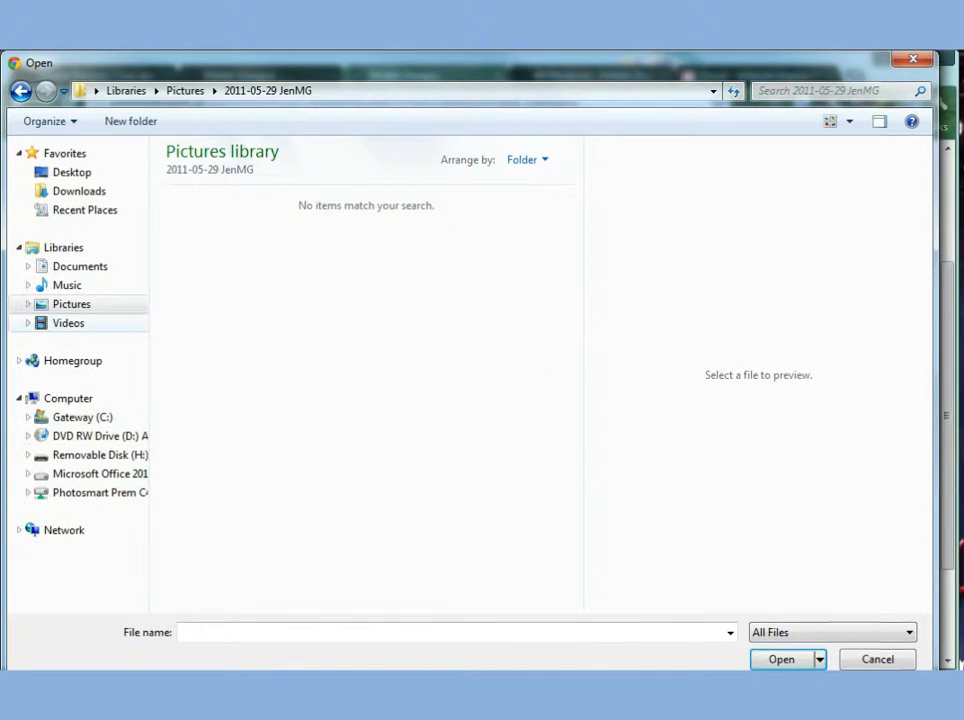
{"action": "left_click", "coordinate": [54, 325]}
{"action": "left_click", "coordinate": [62, 305]}
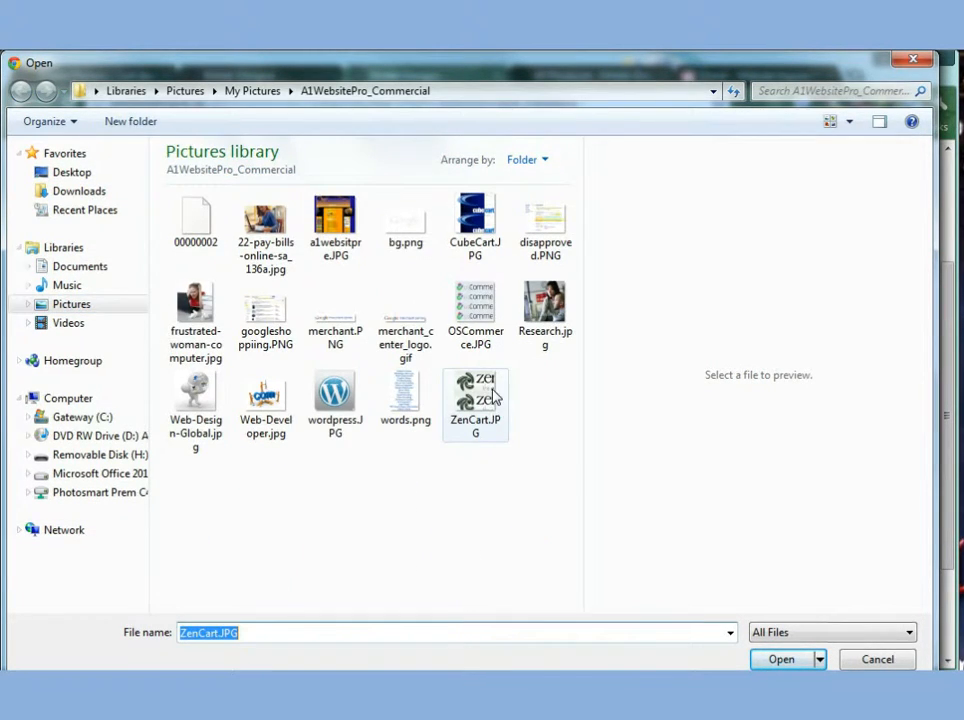
{"action": "double_click", "coordinate": [490, 398]}
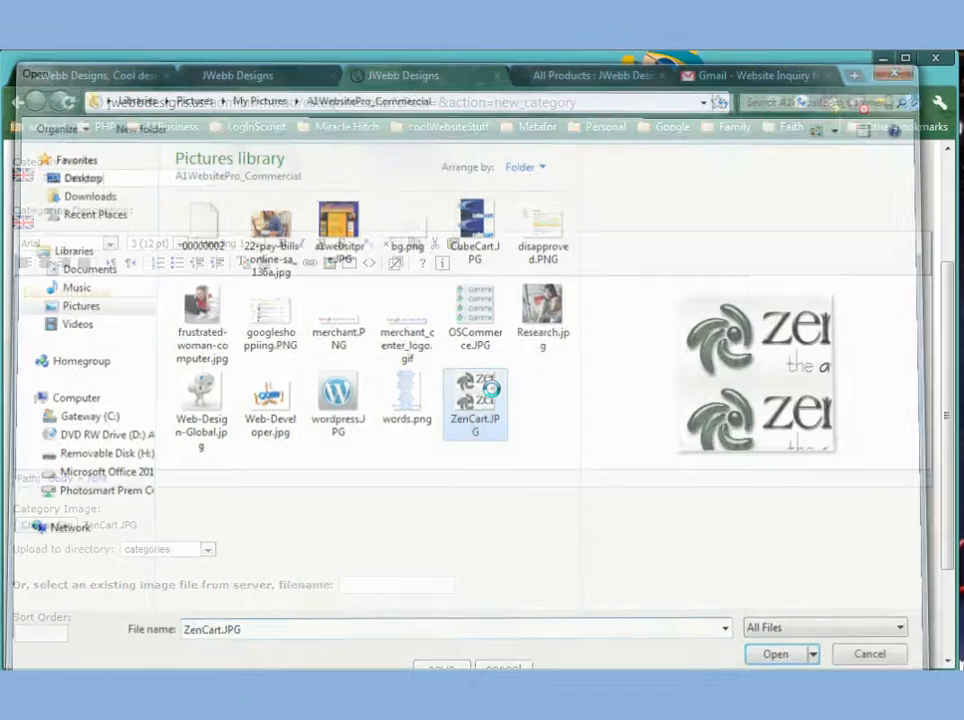
Keep the upload directory as categories, set the sort order to 2, and save the category.
{"action": "scroll", "coordinate": [866, 548], "scroll_direction": "down", "scroll_amount": 3}
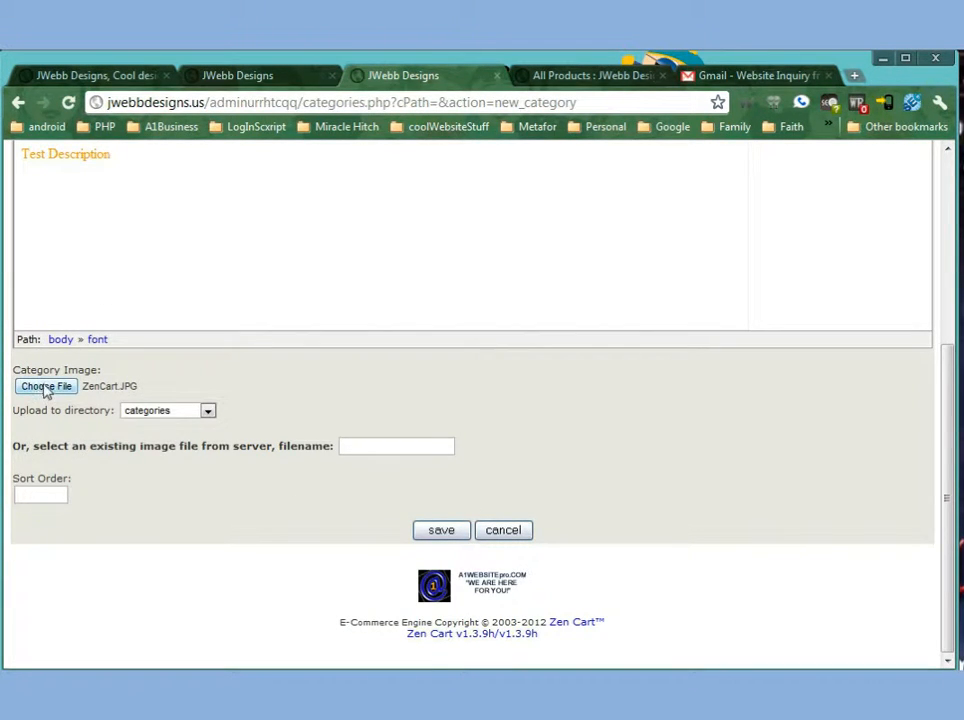
{"action": "left_click_drag", "start_coordinate": [20, 410], "coordinate": [117, 411]}
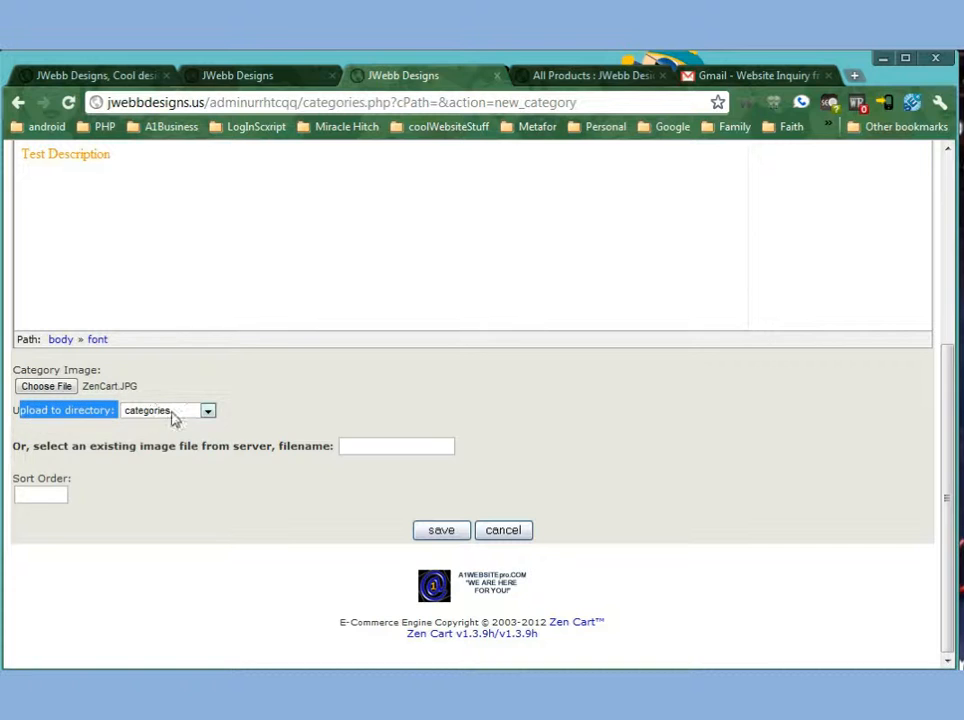
{"action": "left_click", "coordinate": [208, 410]}
{"action": "left_click", "coordinate": [148, 477]}
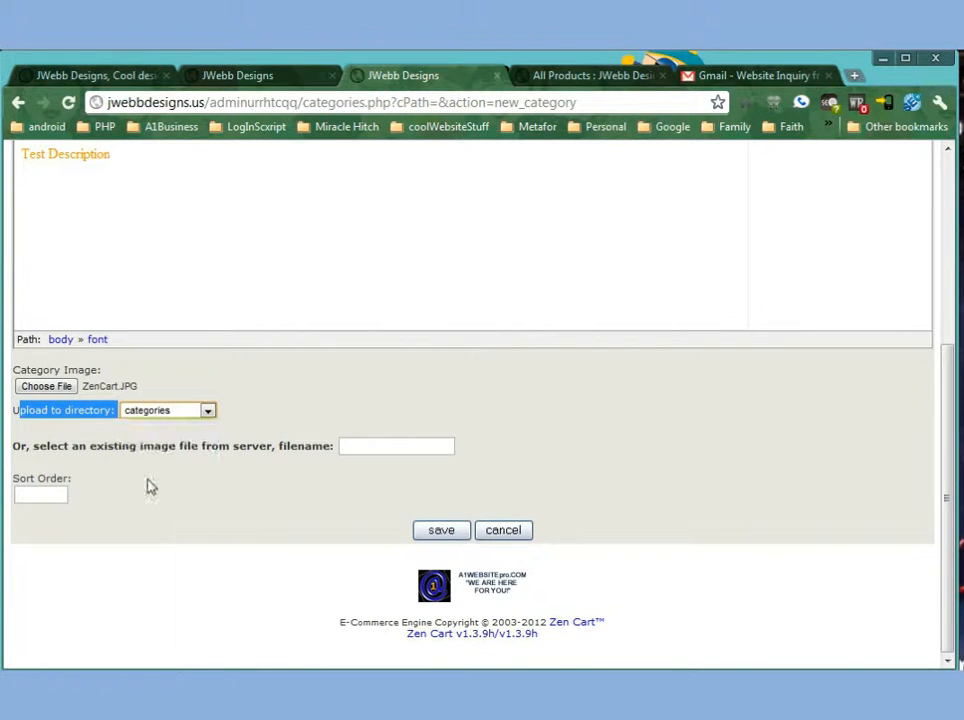
{"action": "left_click", "coordinate": [42, 494]}
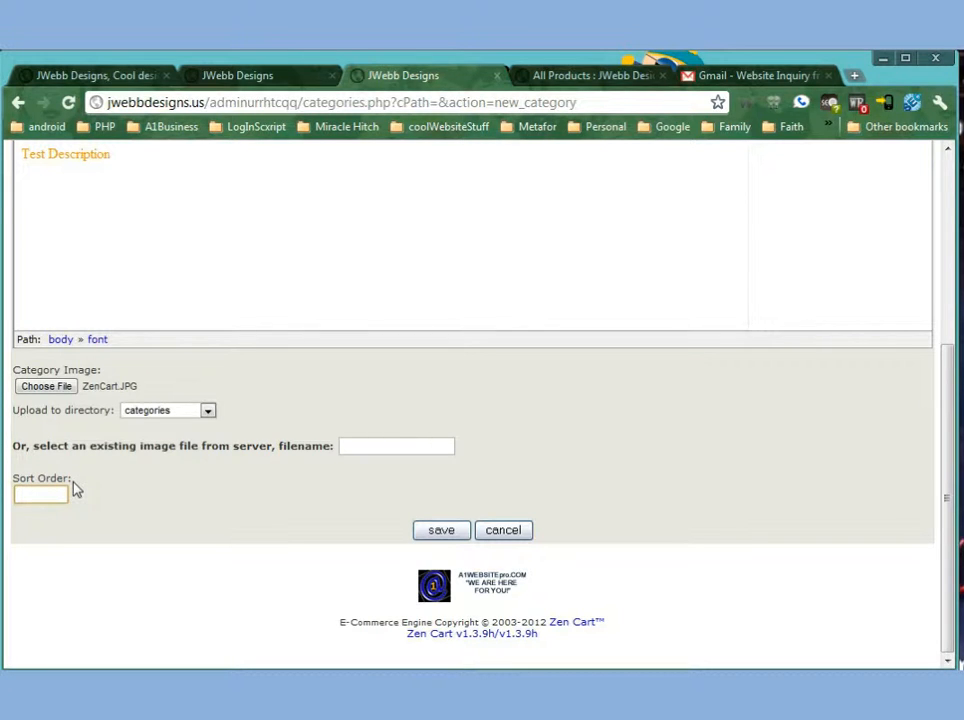
{"action": "type", "text": "2"}
{"action": "left_click", "coordinate": [450, 529]}
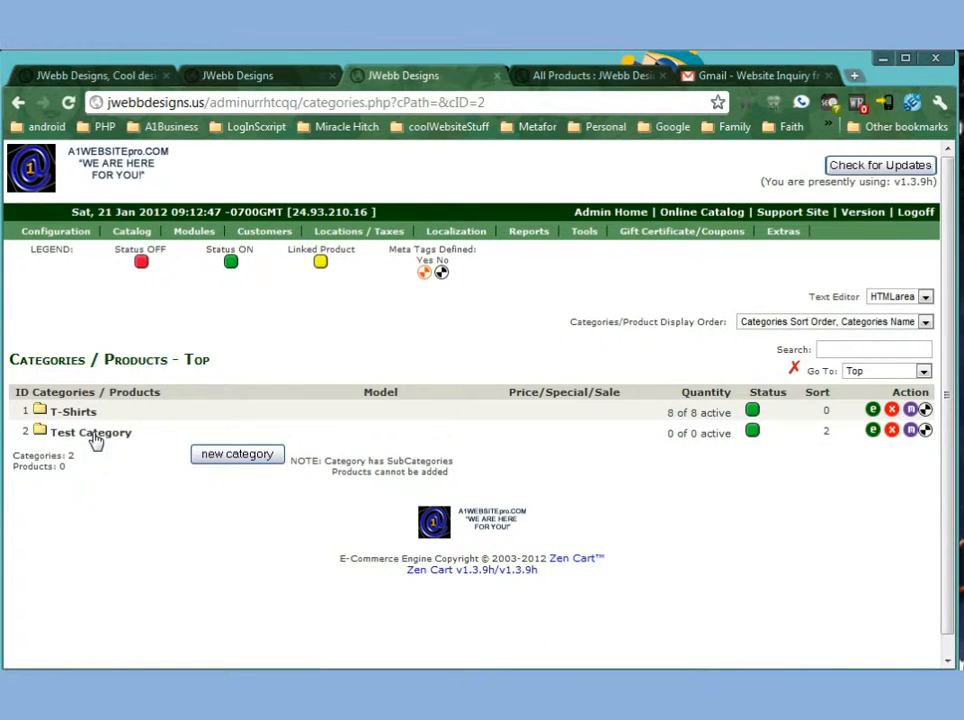
Reload the storefront and open Test Category to examine its image and orange description.
{"action": "left_click", "coordinate": [597, 77]}
{"action": "scroll", "coordinate": [502, 450], "scroll_direction": "up", "scroll_amount": 3}
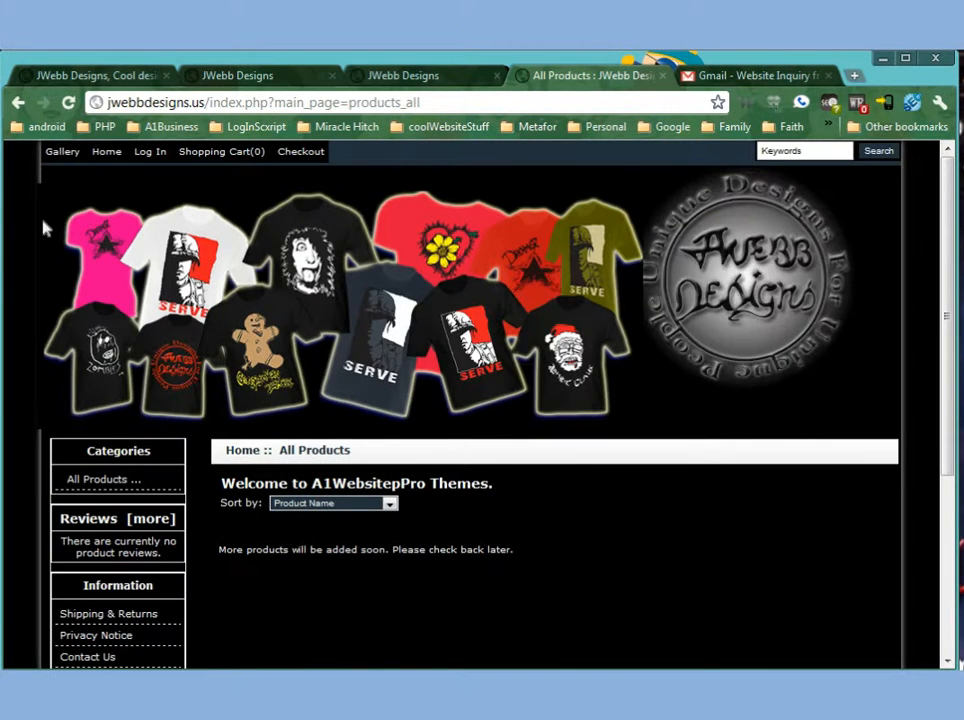
{"action": "left_click", "coordinate": [68, 103]}
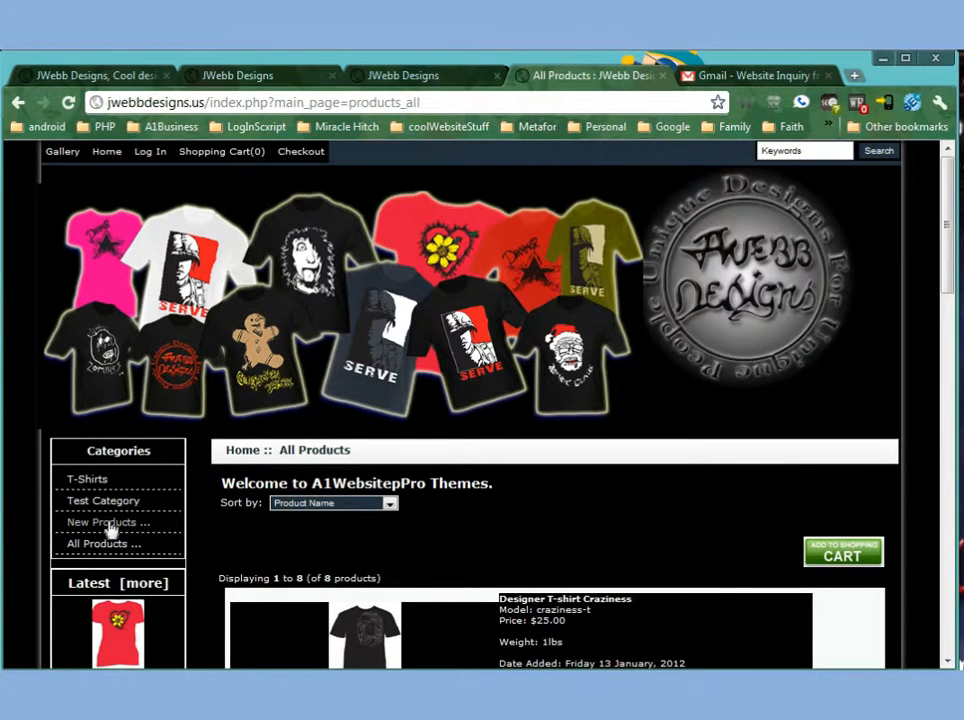
{"action": "scroll", "coordinate": [88, 508], "scroll_direction": "down", "scroll_amount": 2}
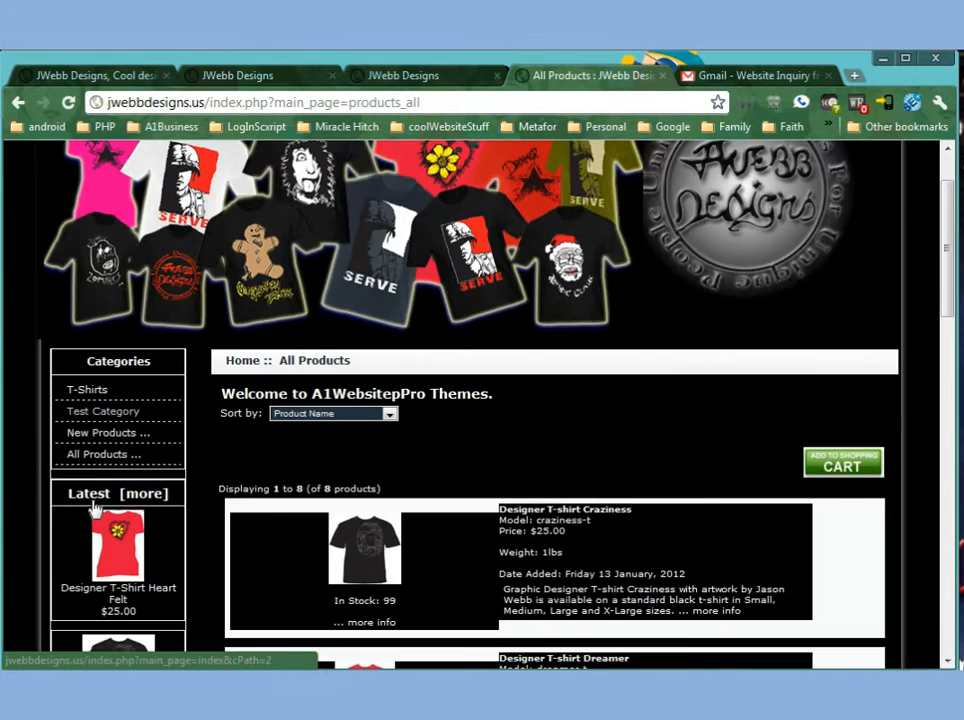
{"action": "left_click", "coordinate": [115, 418]}
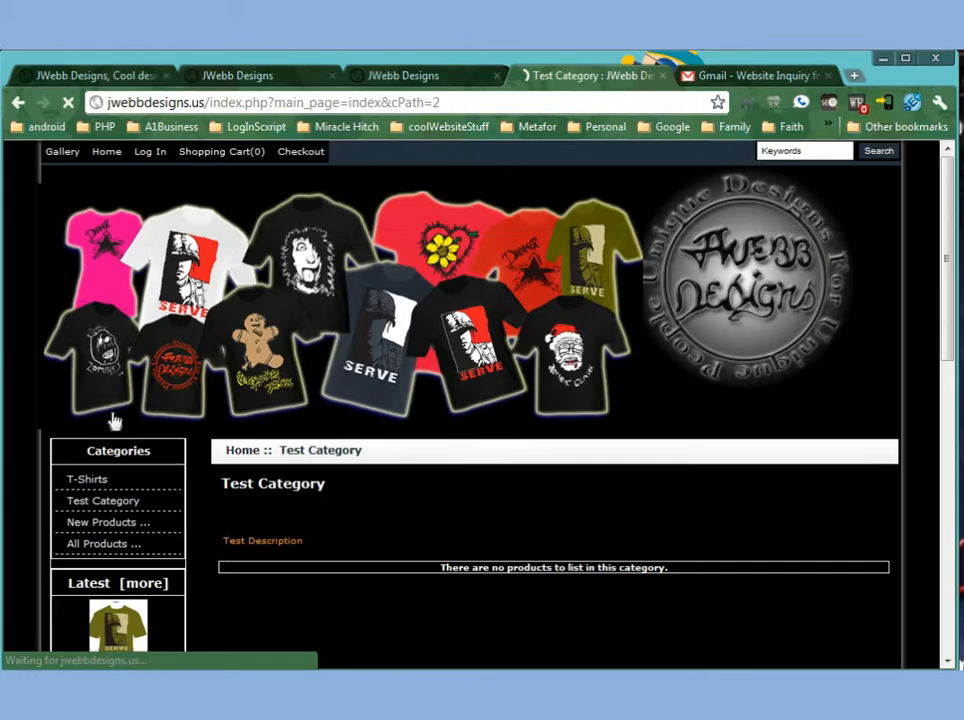
{"action": "scroll", "coordinate": [500, 489], "scroll_direction": "down", "scroll_amount": 4}
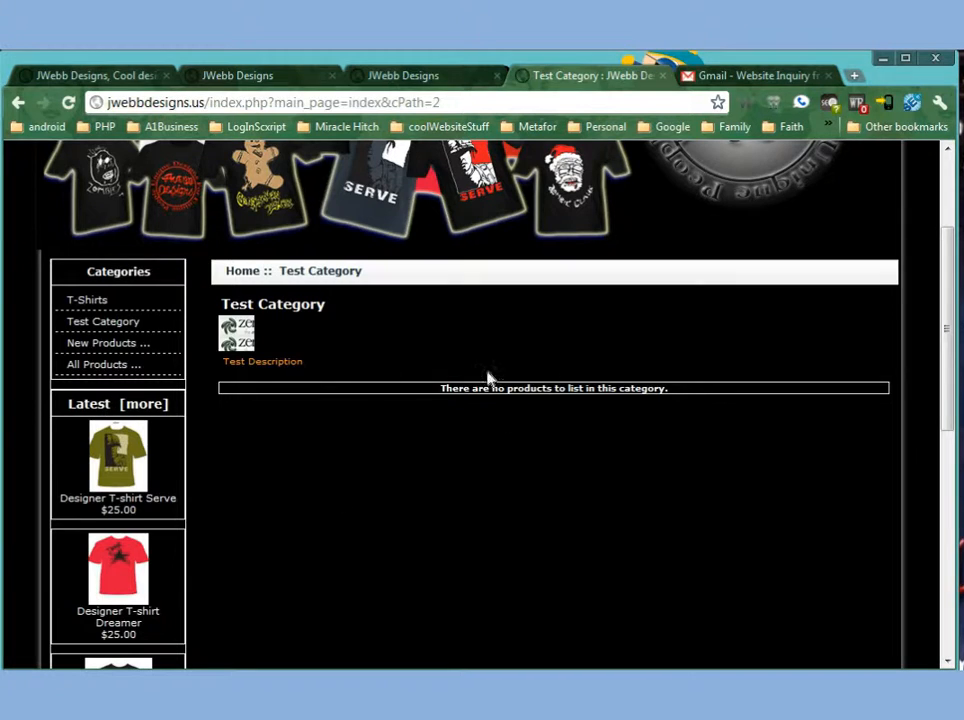
{"action": "left_click_drag", "start_coordinate": [437, 388], "coordinate": [727, 390]}
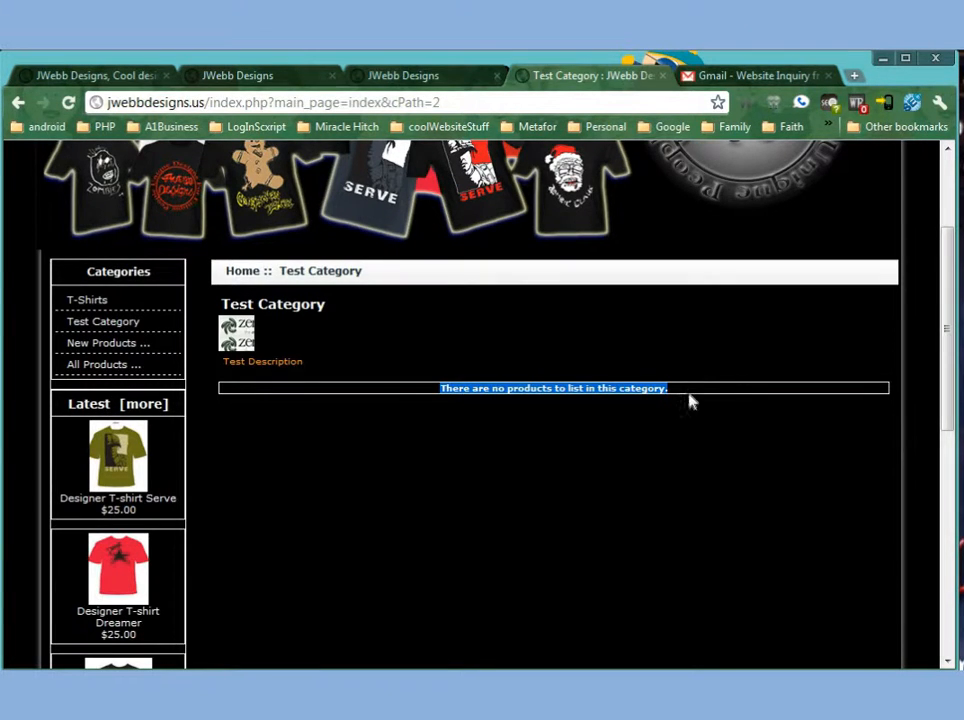
Open Test Category in the admin and start a new product in it.
{"action": "left_click", "coordinate": [412, 78]}
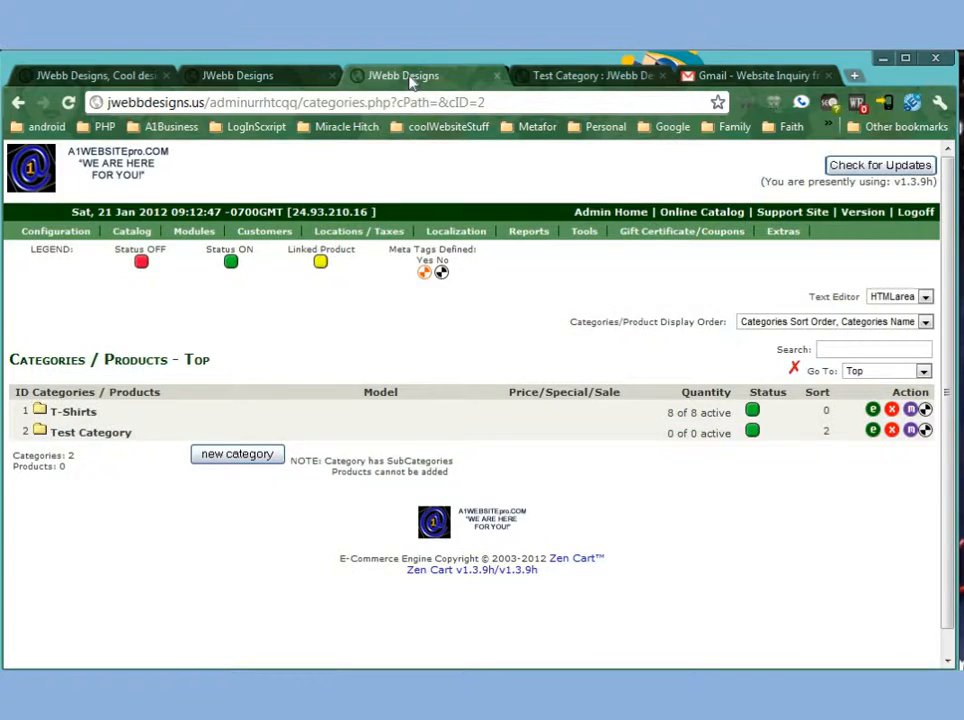
{"action": "left_click", "coordinate": [72, 436]}
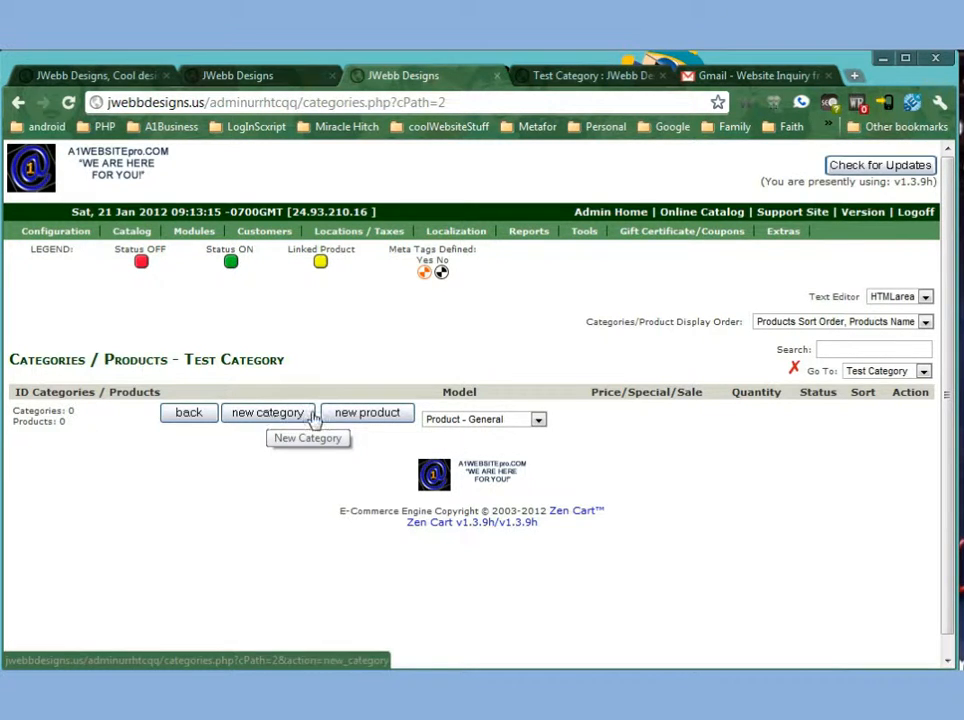
{"action": "left_click", "coordinate": [360, 416]}
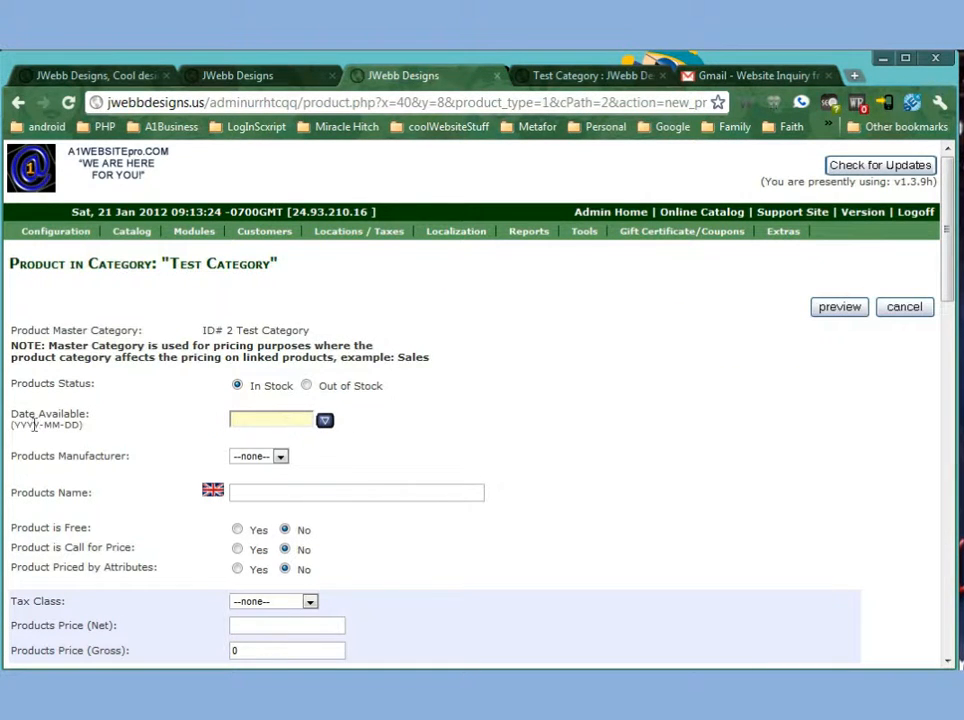
Enter test as the new product's name.
{"action": "left_click", "coordinate": [280, 419]}
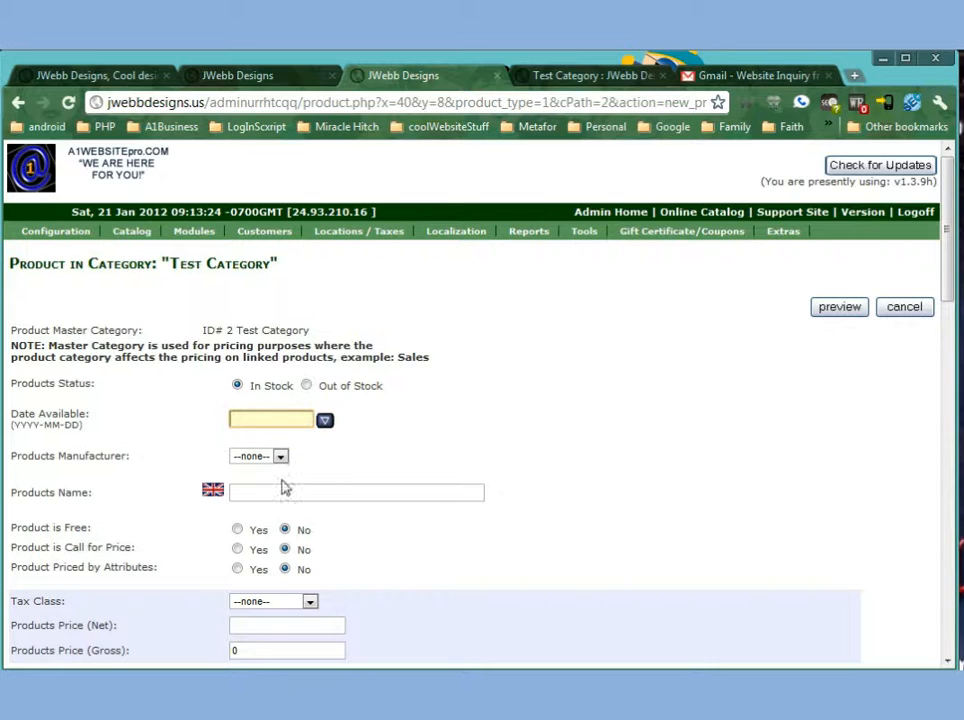
{"action": "left_click", "coordinate": [275, 457]}
{"action": "left_click", "coordinate": [275, 467]}
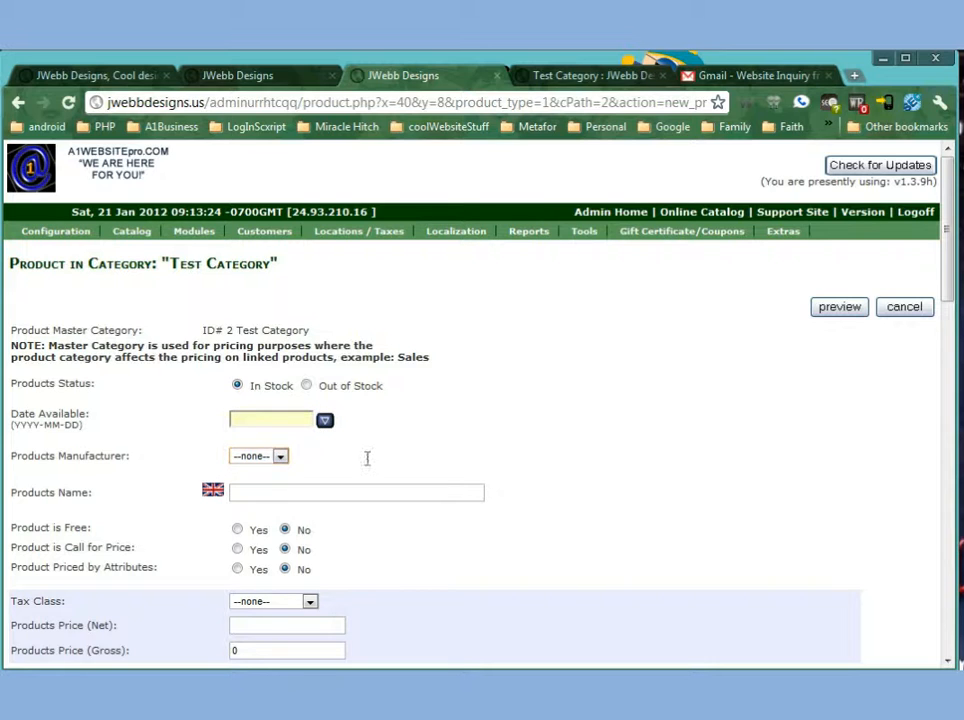
{"action": "scroll", "coordinate": [367, 458], "scroll_direction": "down", "scroll_amount": 1}
{"action": "left_click", "coordinate": [355, 405]}
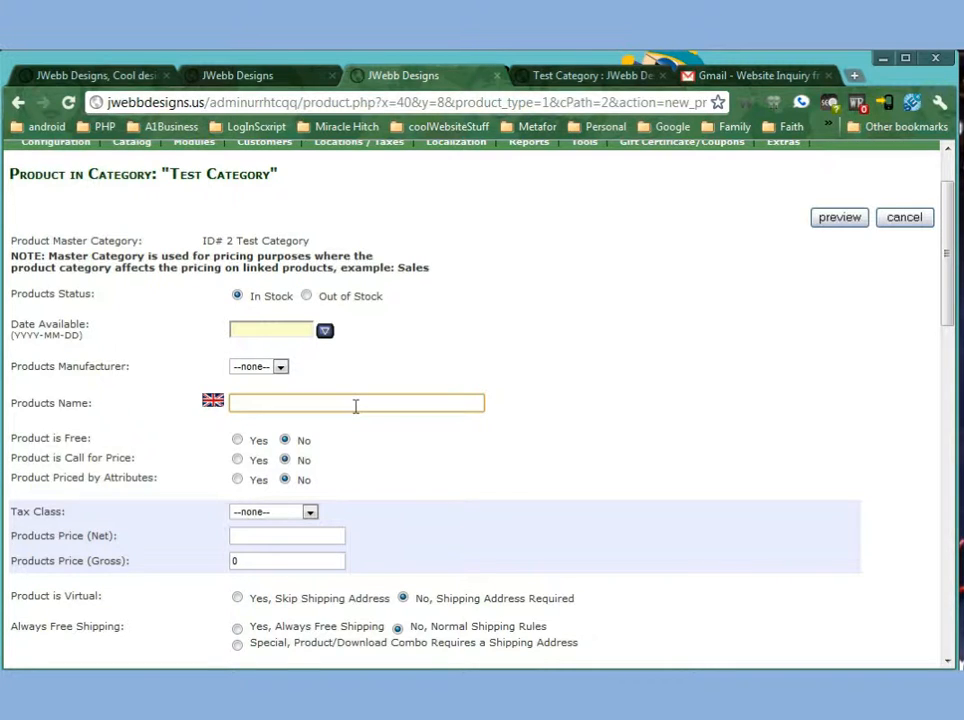
{"action": "type", "text": "Test"}
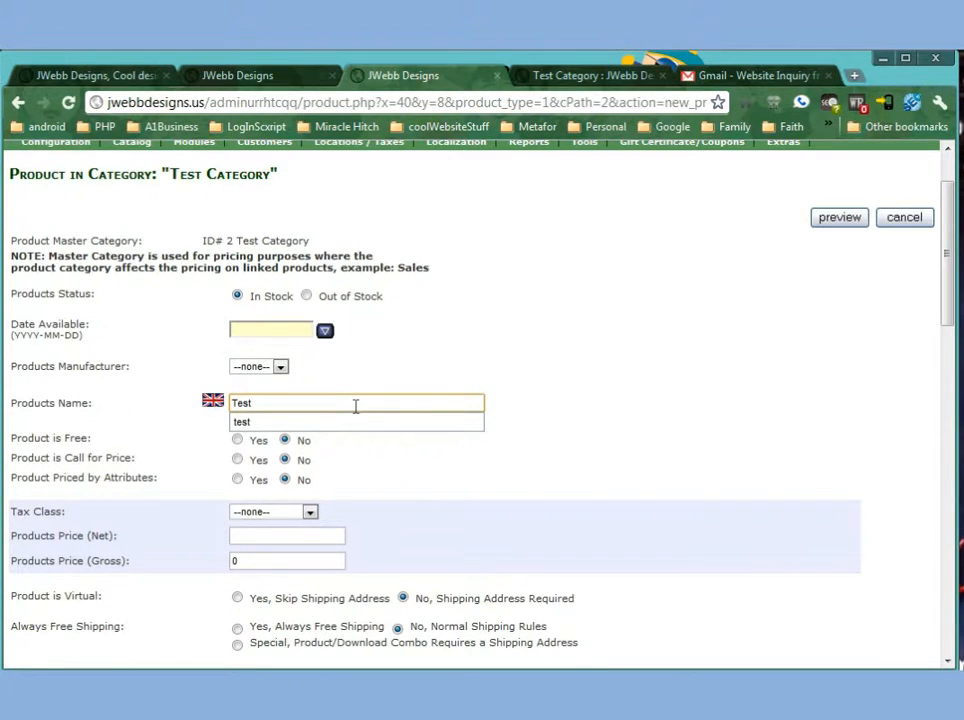
{"action": "left_click", "coordinate": [342, 424]}
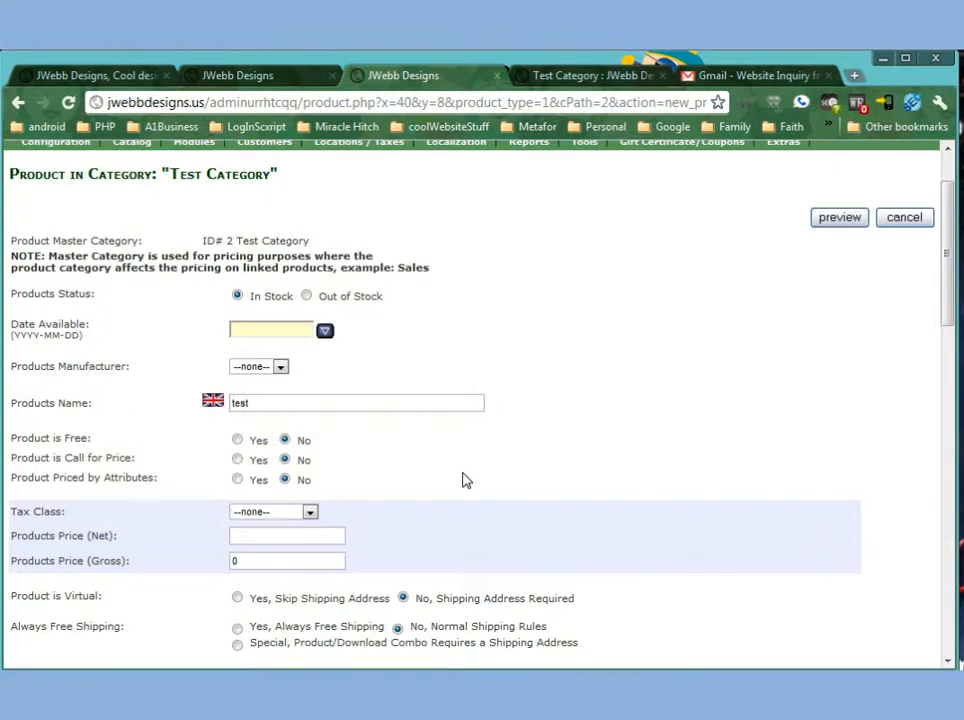
Review the Product is Call for Price and Product Priced by Attributes options on the new product form.
{"action": "scroll", "coordinate": [463, 480], "scroll_direction": "down", "scroll_amount": 1}
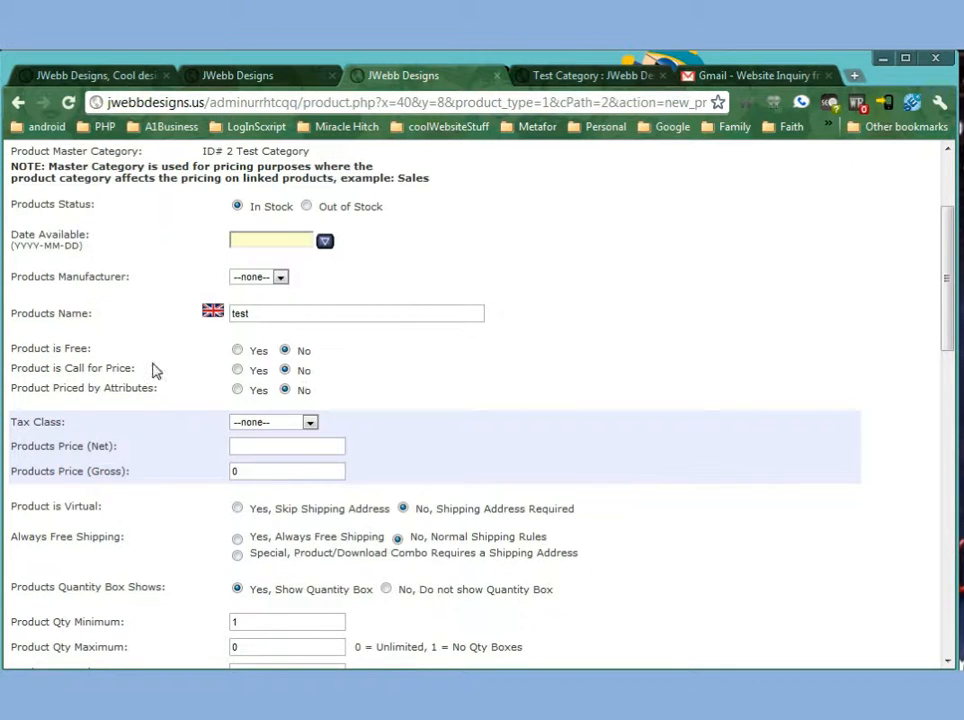
{"action": "left_click_drag", "start_coordinate": [24, 370], "coordinate": [135, 370]}
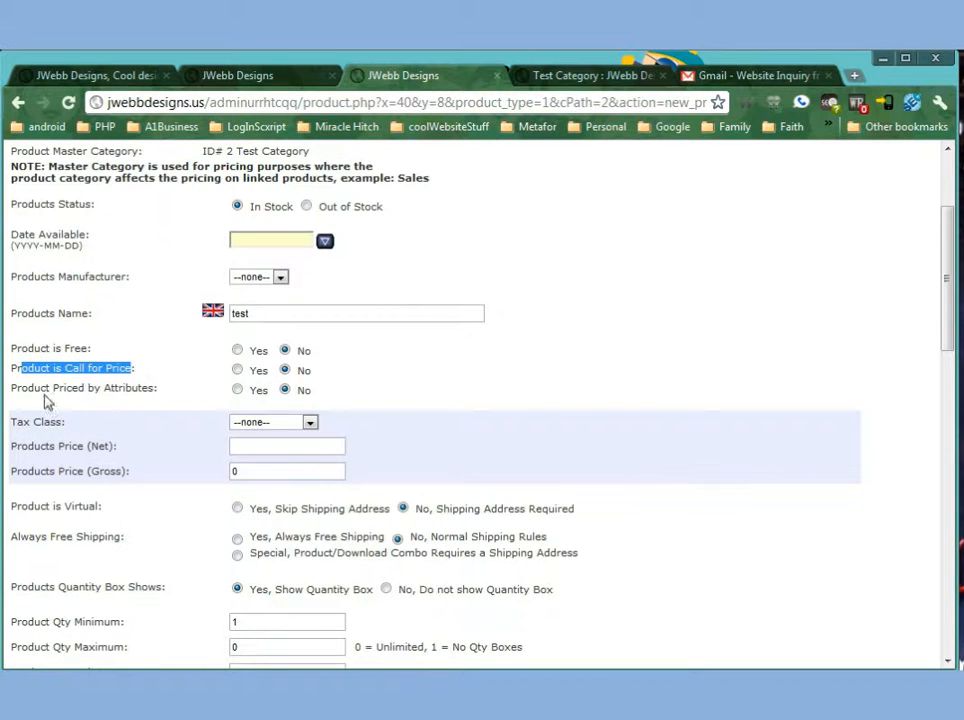
{"action": "left_click_drag", "start_coordinate": [17, 389], "coordinate": [204, 404]}
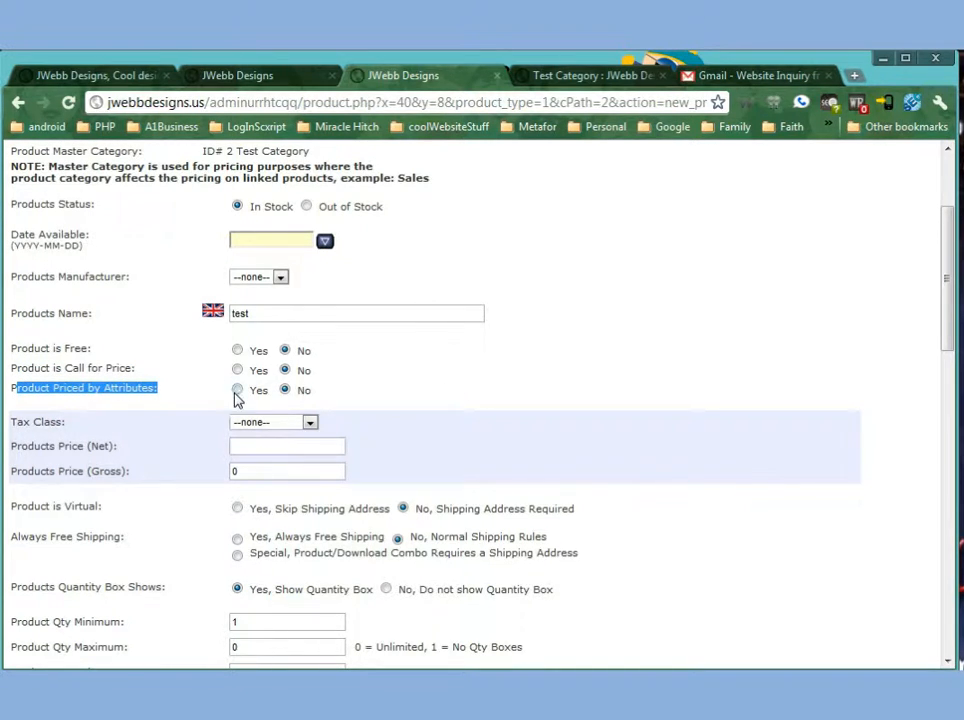
{"action": "double_click", "coordinate": [116, 388]}
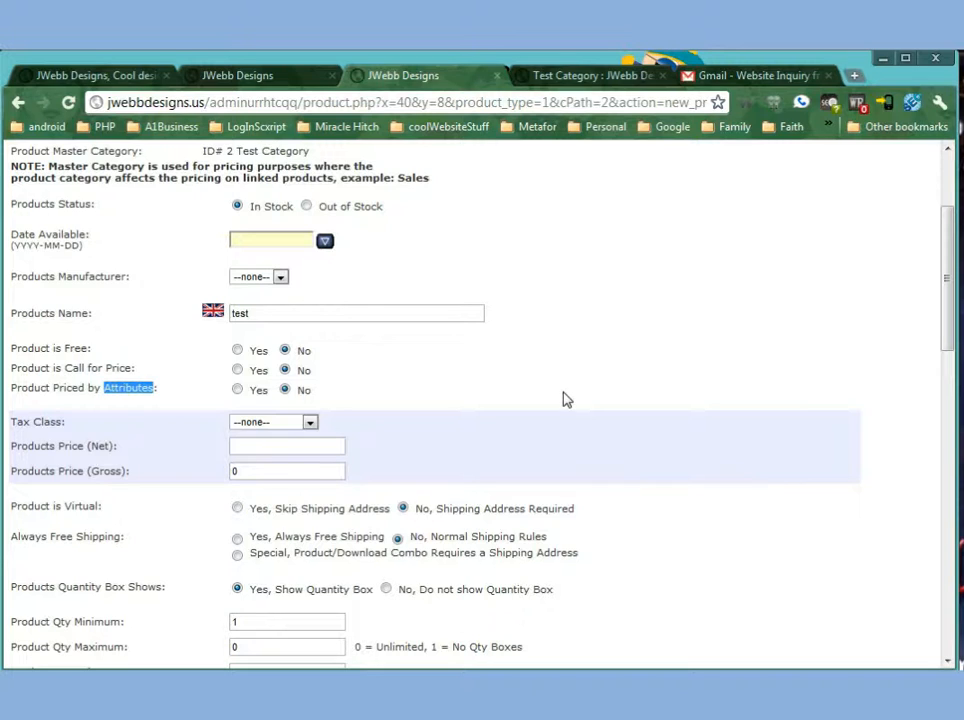
Leave the tax class as none and set the product's net price to 10.
{"action": "left_click", "coordinate": [293, 424]}
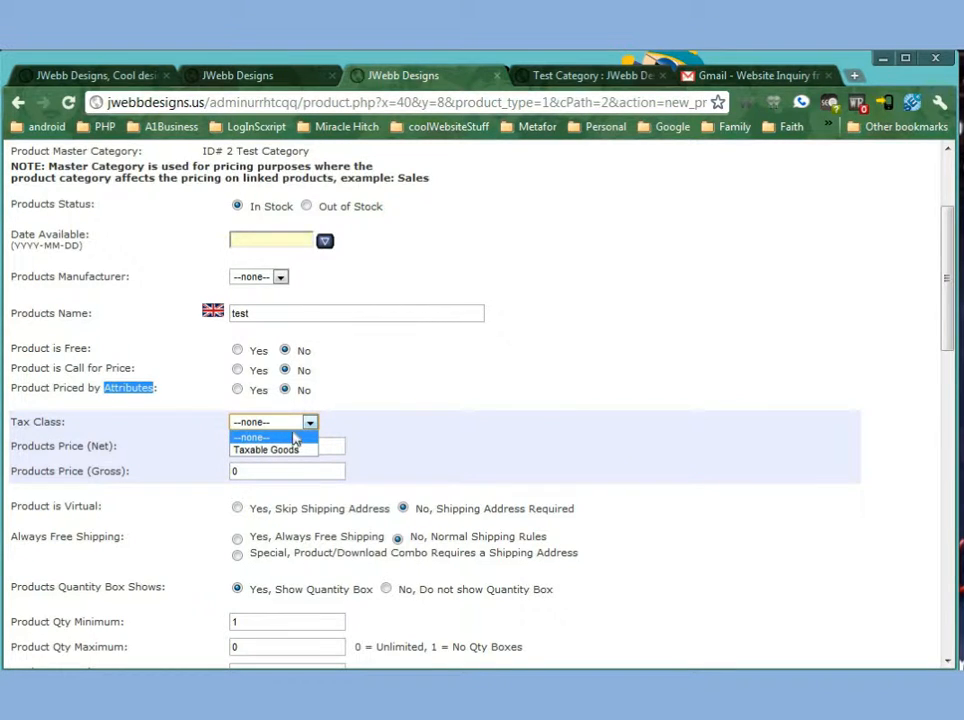
{"action": "left_click", "coordinate": [286, 436]}
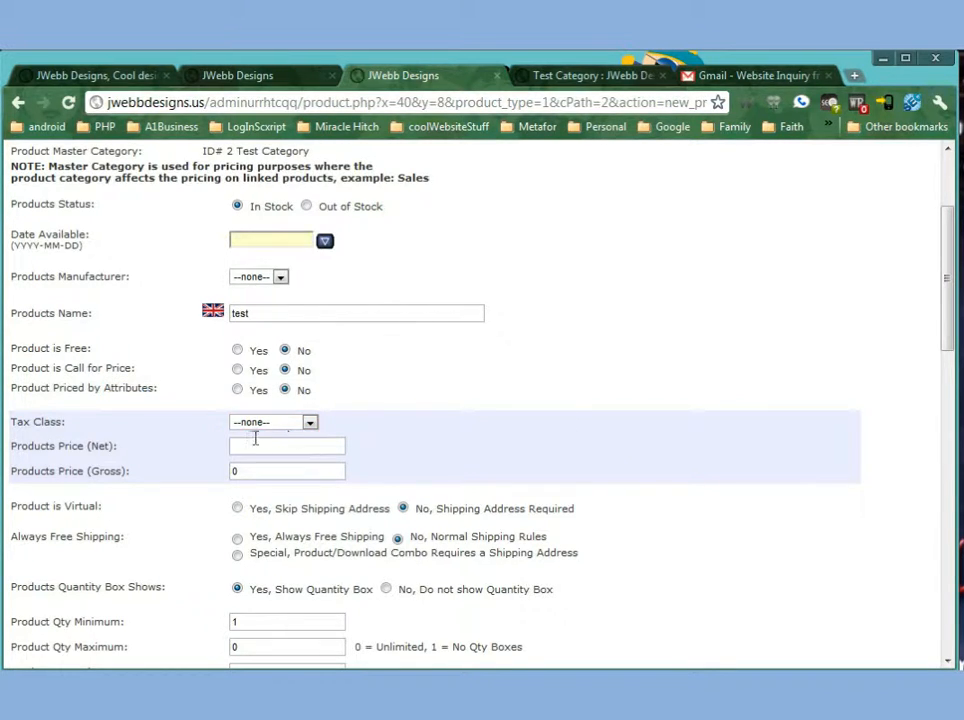
{"action": "left_click", "coordinate": [272, 446]}
{"action": "type", "text": "10"}
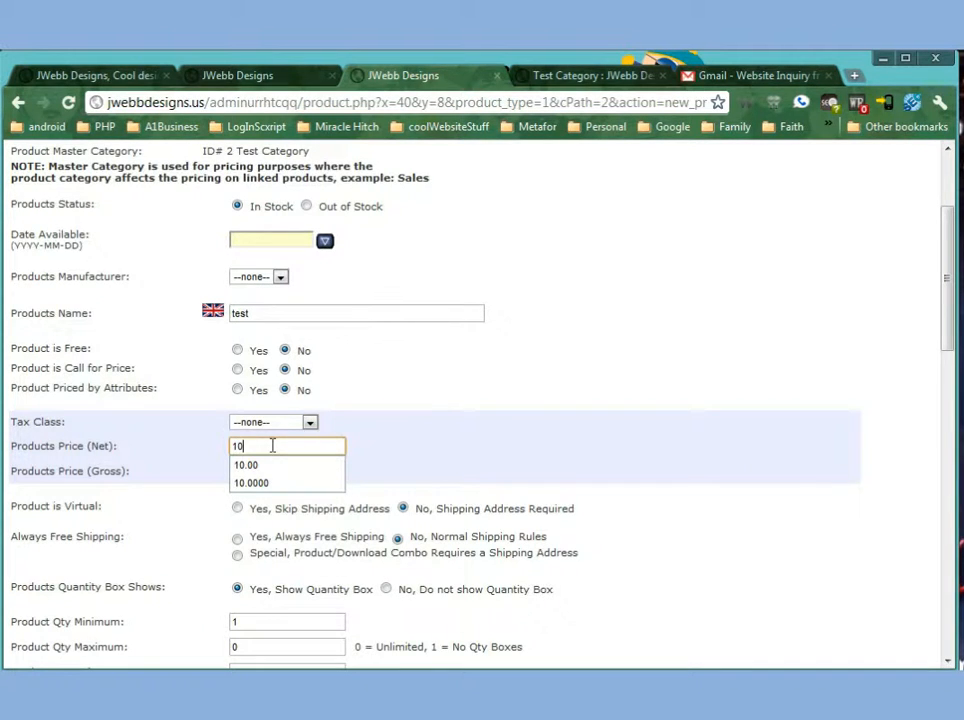
{"action": "key", "text": "Tab"}
{"action": "left_click", "coordinate": [410, 425]}
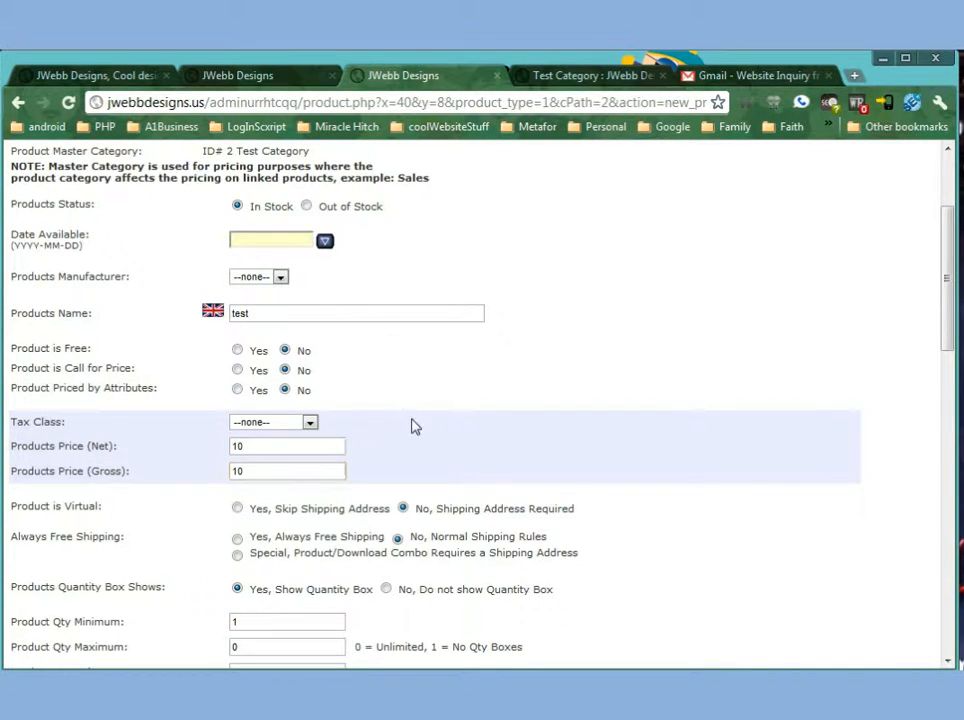
Set the tax class to Taxable Goods and re-enter 10 for the net and gross prices.
{"action": "left_click", "coordinate": [279, 425]}
{"action": "left_click", "coordinate": [287, 448]}
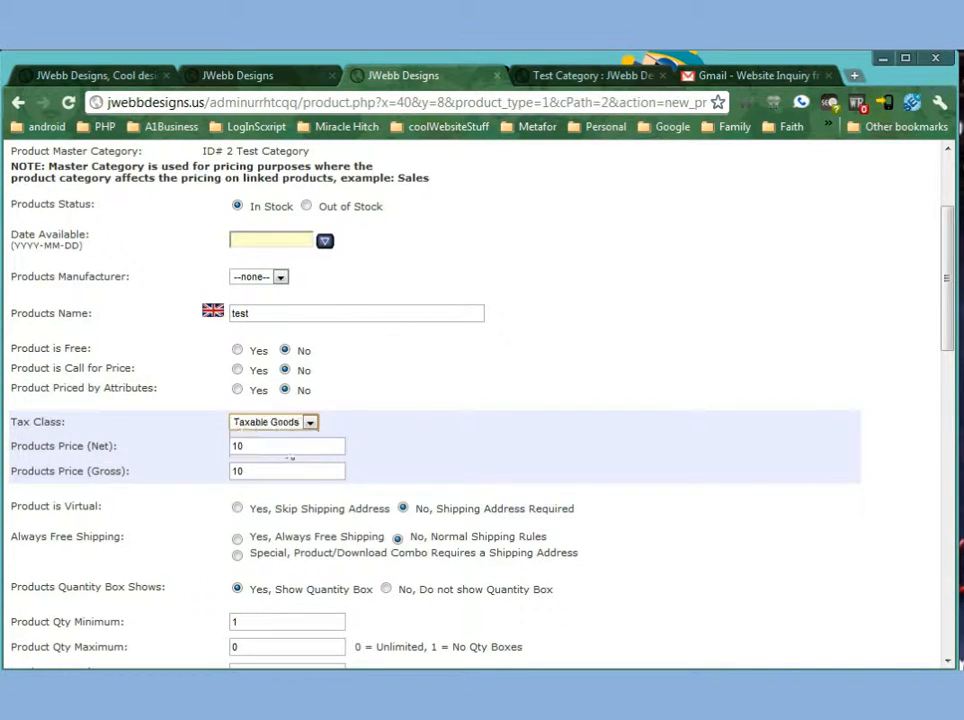
{"action": "double_click", "coordinate": [283, 447]}
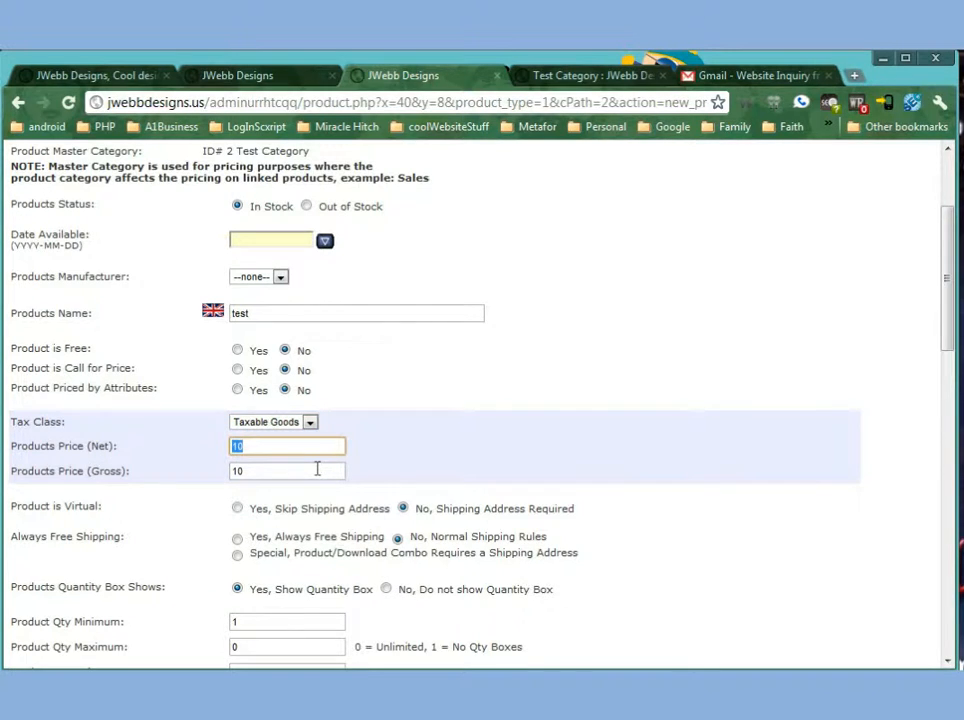
{"action": "type", "text": "10"}
{"action": "key", "text": "Tab"}
{"action": "type", "text": "1"}
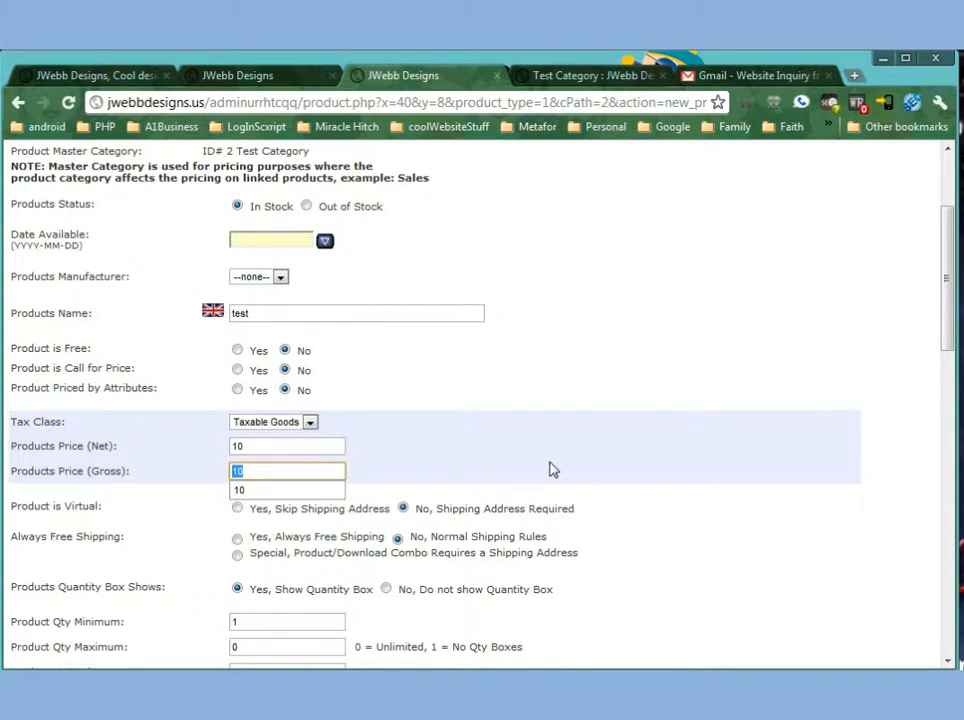
{"action": "type", "text": "0"}
{"action": "left_click", "coordinate": [547, 469]}
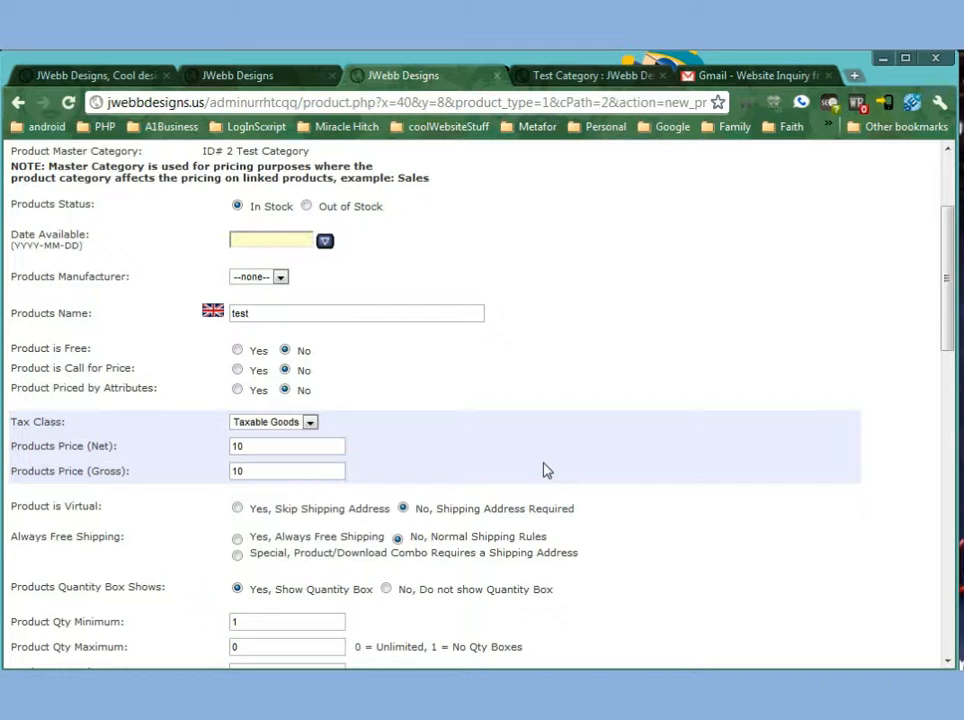
Set the product's tax class back to none.
{"action": "left_click_drag", "start_coordinate": [296, 452], "coordinate": [197, 463]}
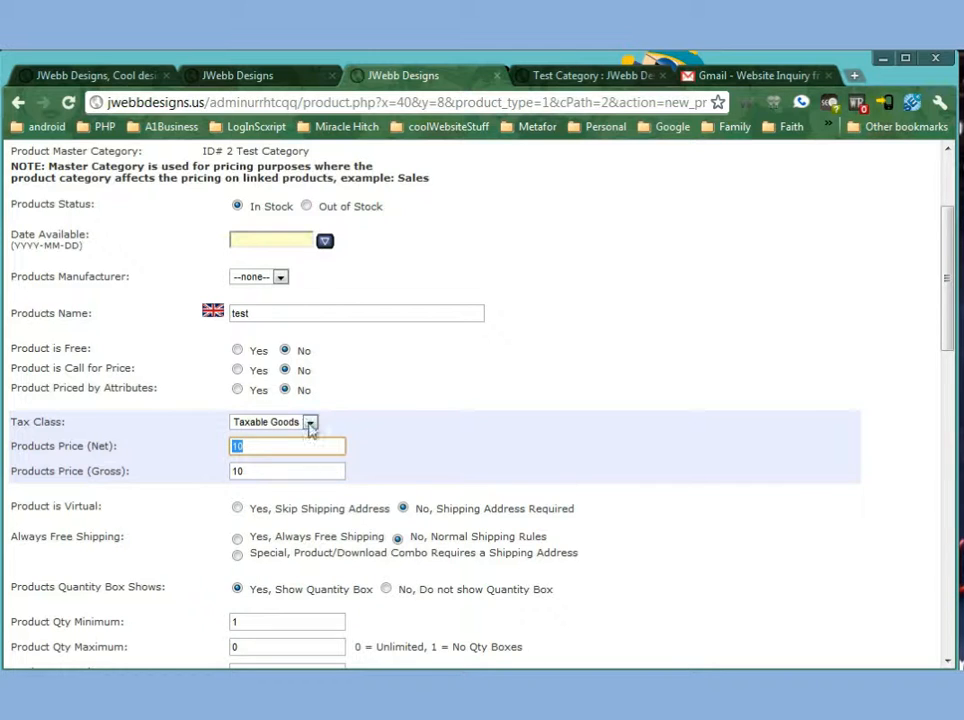
{"action": "left_click", "coordinate": [310, 423]}
{"action": "left_click", "coordinate": [310, 424]}
{"action": "left_click", "coordinate": [282, 423]}
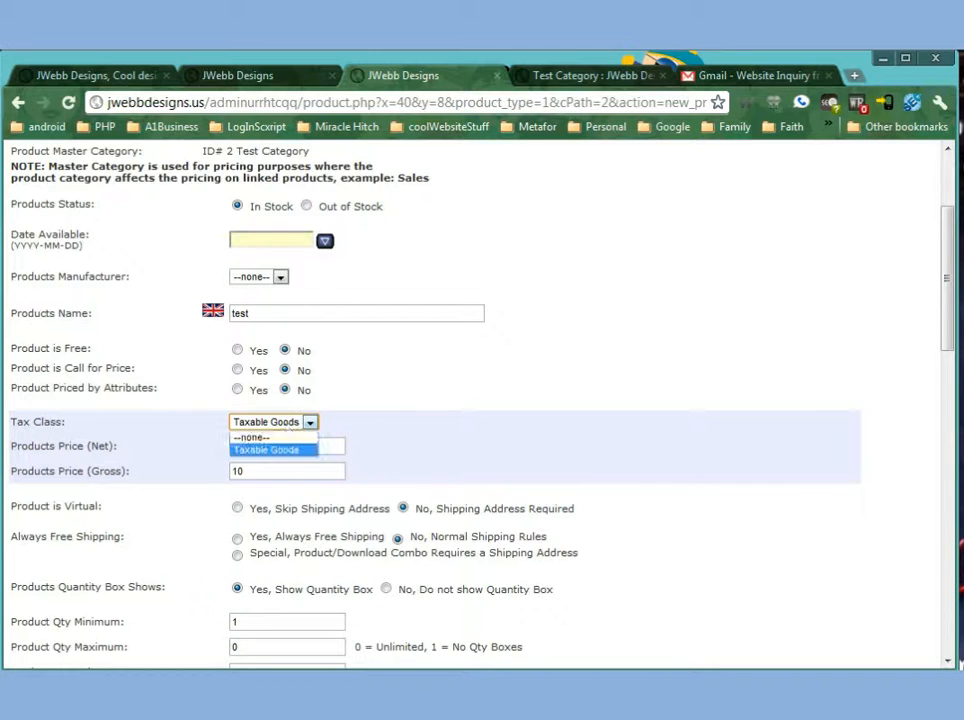
{"action": "left_click", "coordinate": [285, 440]}
Review the virtual product, always free shipping and quantity box display options.
{"action": "scroll", "coordinate": [585, 460], "scroll_direction": "down", "scroll_amount": 3}
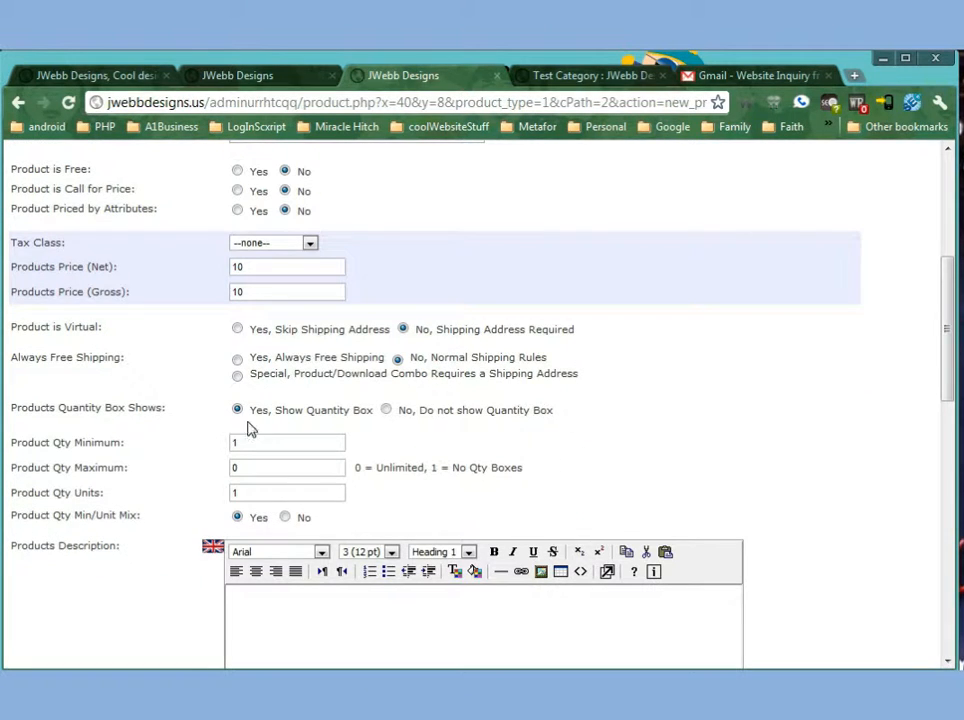
{"action": "left_click_drag", "start_coordinate": [35, 326], "coordinate": [103, 328]}
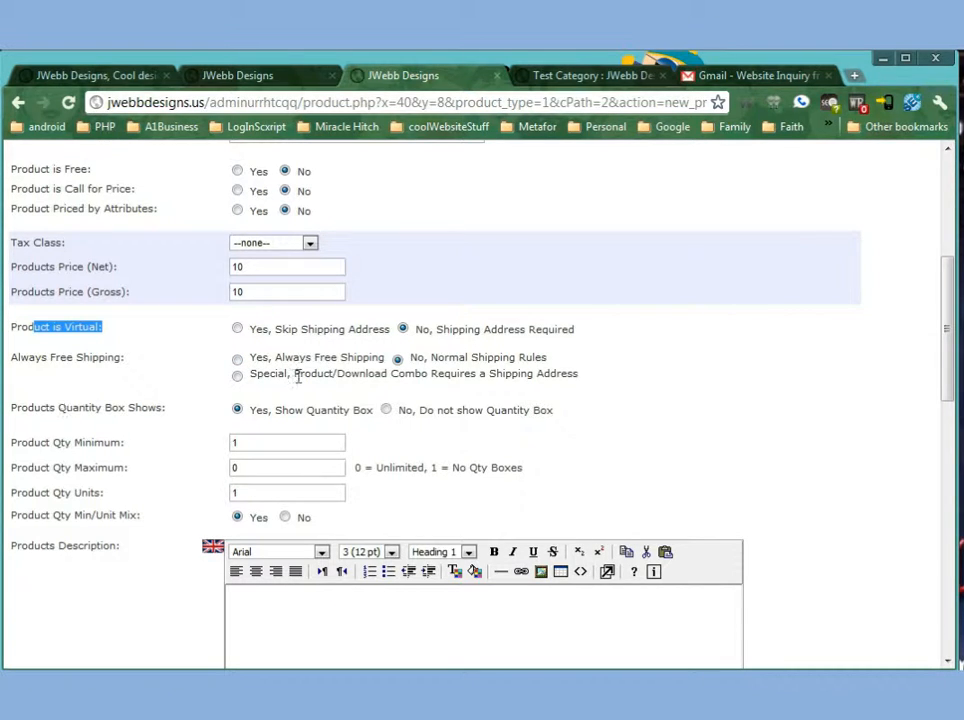
{"action": "left_click_drag", "start_coordinate": [275, 374], "coordinate": [609, 381]}
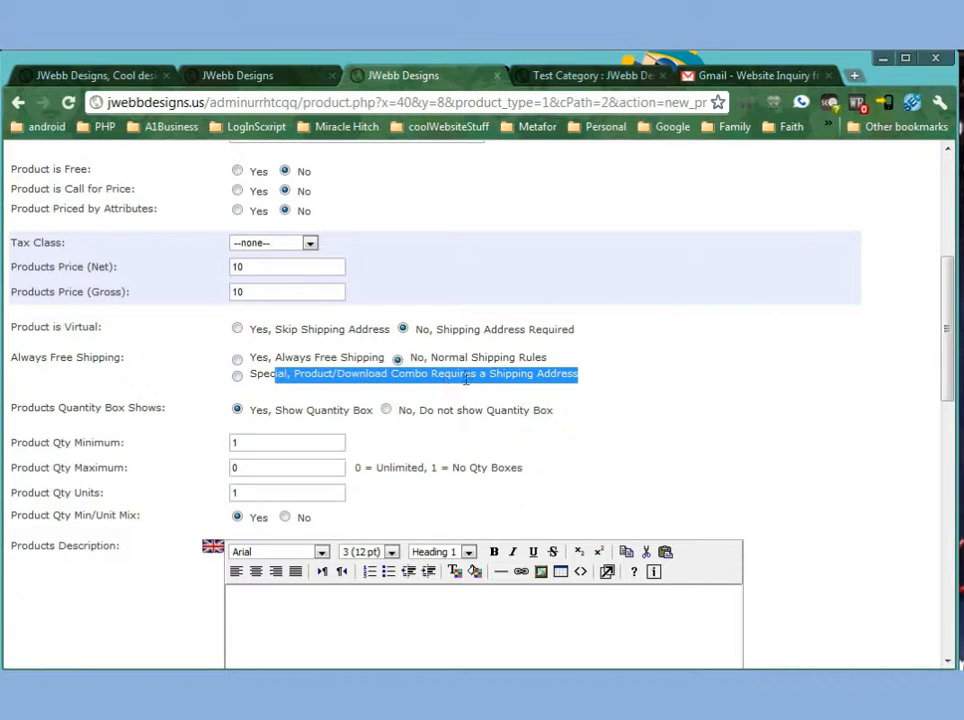
{"action": "left_click", "coordinate": [592, 384]}
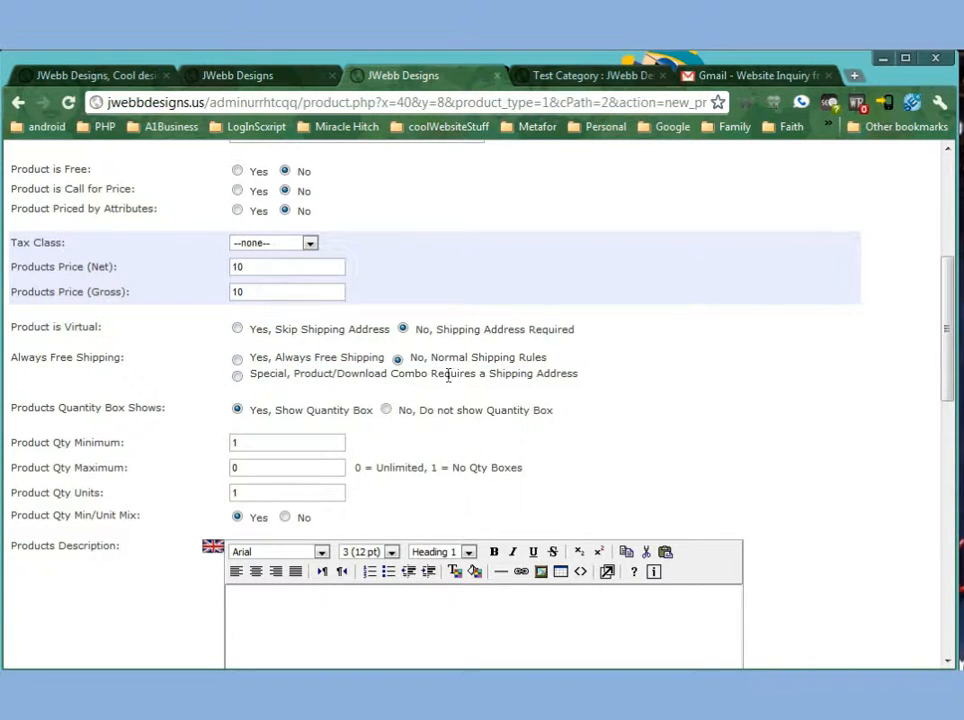
{"action": "left_click_drag", "start_coordinate": [447, 374], "coordinate": [626, 396]}
{"action": "left_click", "coordinate": [624, 397]}
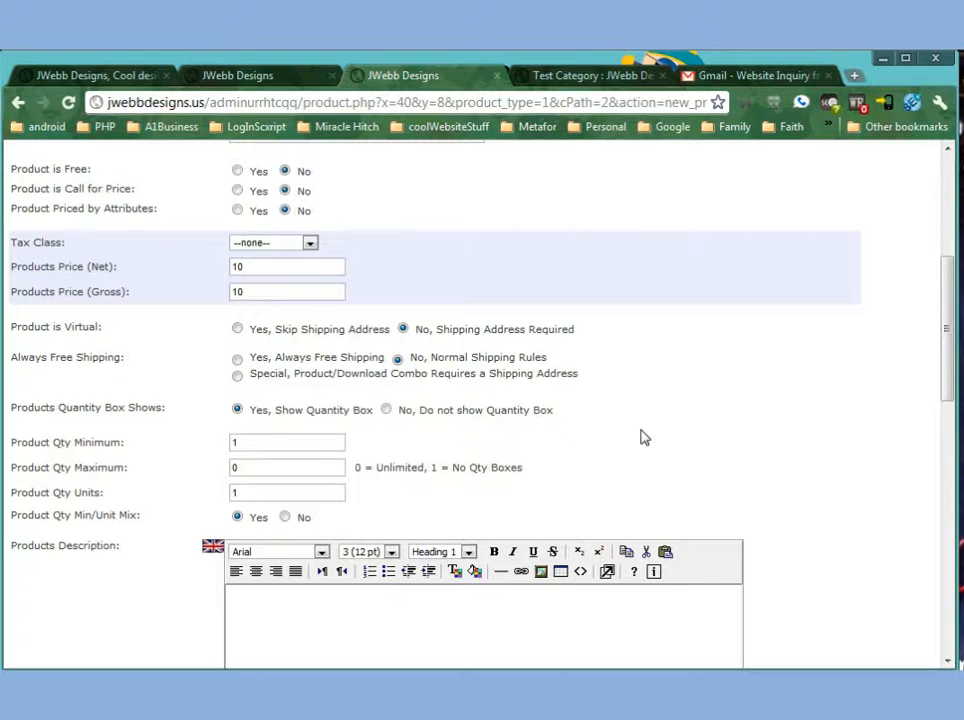
{"action": "left_click_drag", "start_coordinate": [28, 407], "coordinate": [159, 403]}
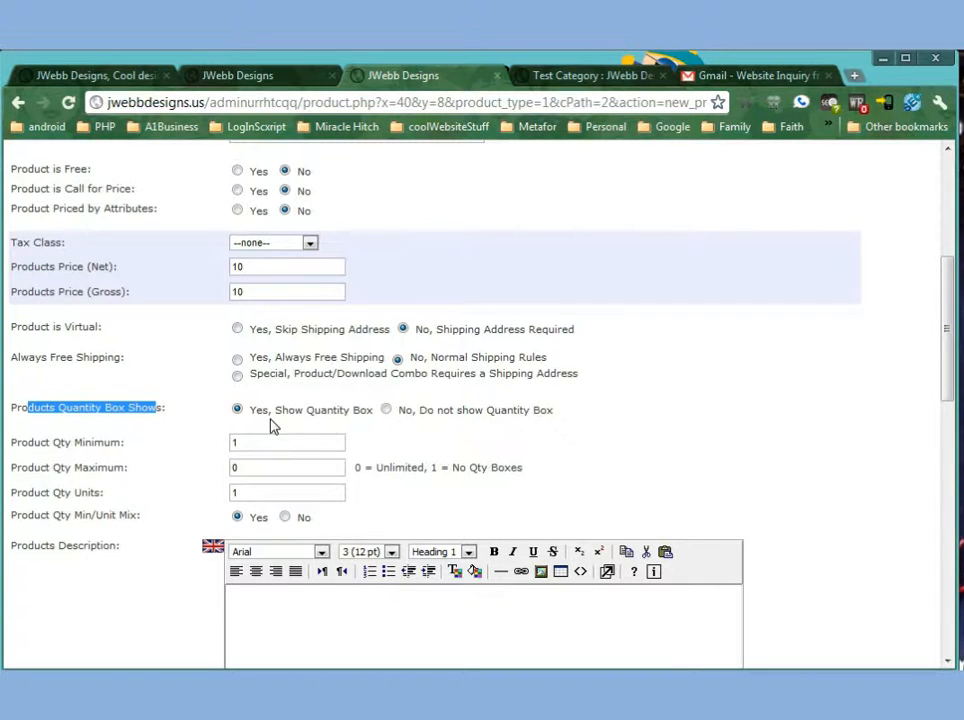
{"action": "left_click", "coordinate": [551, 426]}
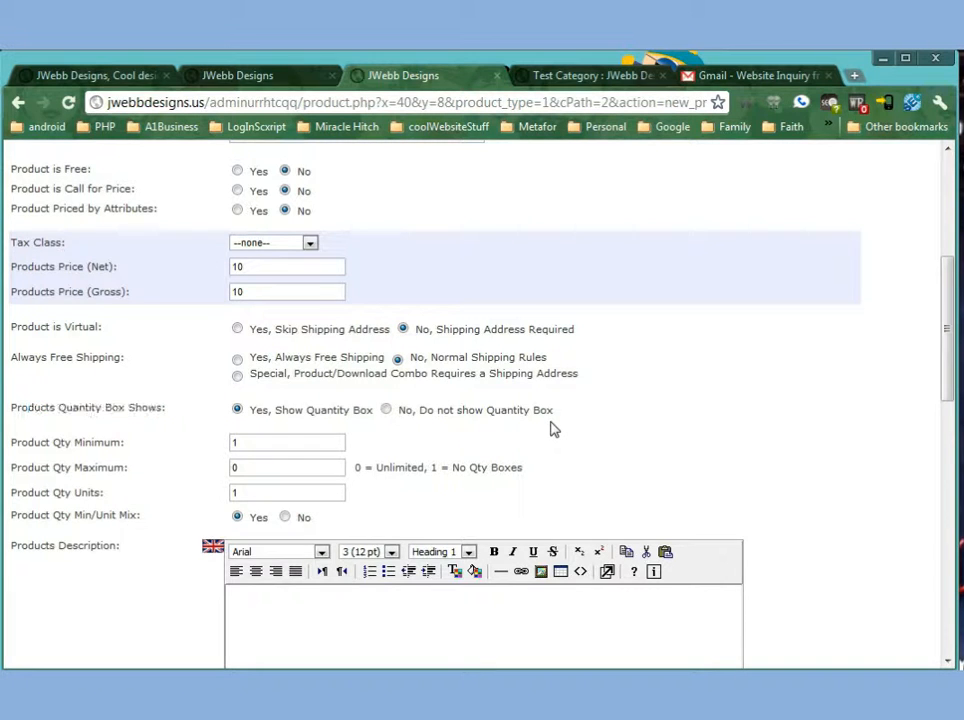
Set the product's minimum quantity to 2 and maximum quantity to 10.
{"action": "scroll", "coordinate": [551, 426], "scroll_direction": "down", "scroll_amount": 1}
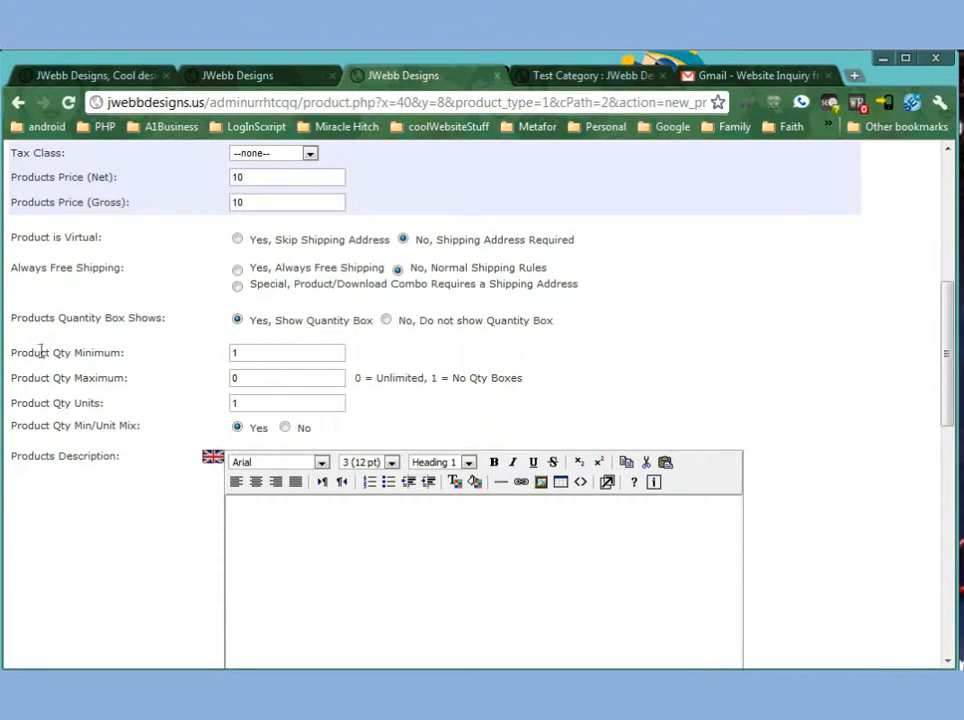
{"action": "left_click_drag", "start_coordinate": [27, 352], "coordinate": [71, 352]}
{"action": "double_click", "coordinate": [251, 351]}
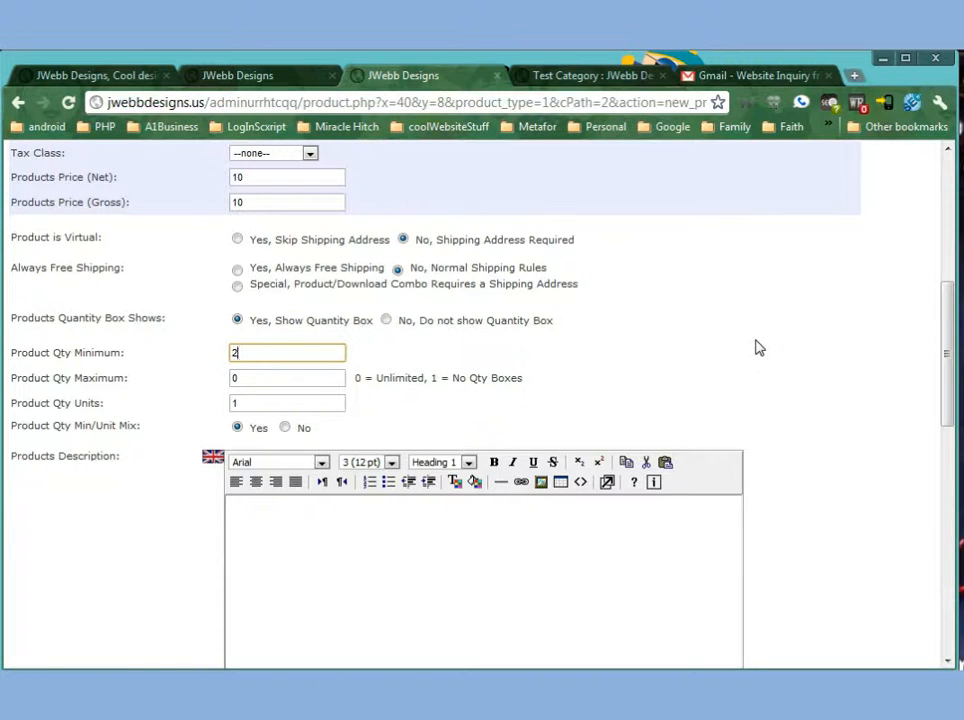
{"action": "type", "text": "2"}
{"action": "double_click", "coordinate": [258, 176]}
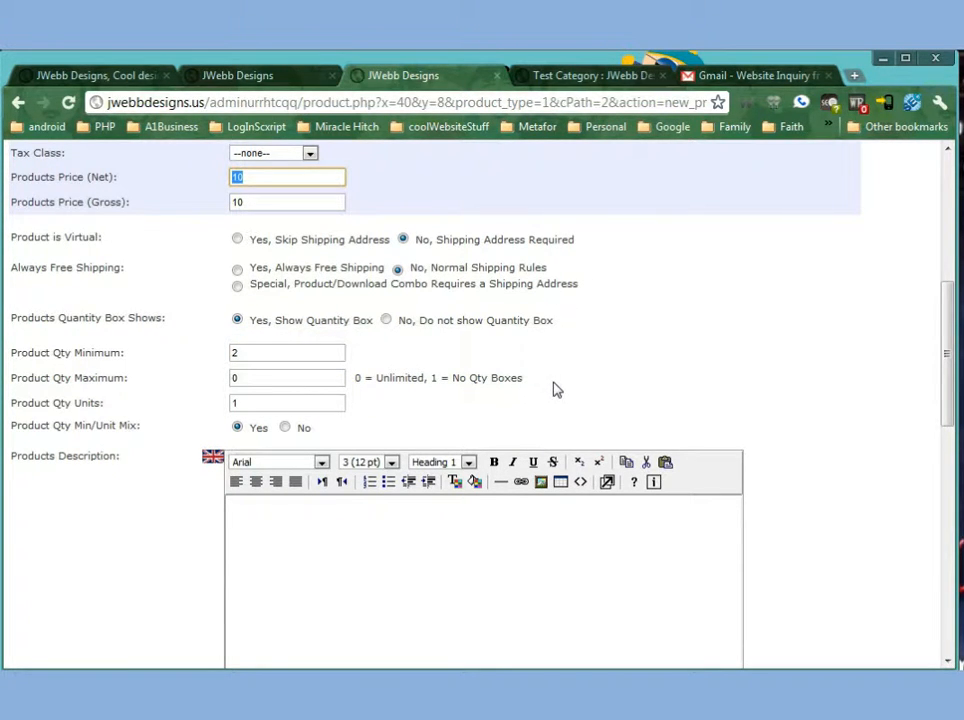
{"action": "left_click", "coordinate": [264, 377]}
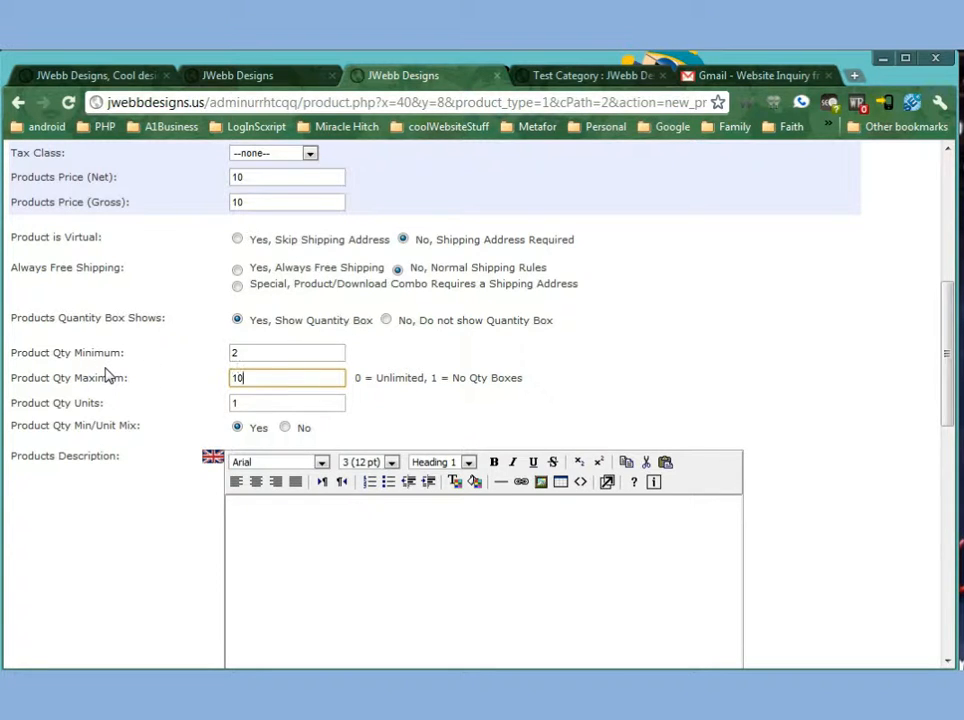
{"action": "left_click_drag", "start_coordinate": [258, 376], "coordinate": [153, 372]}
{"action": "left_click", "coordinate": [254, 402]}
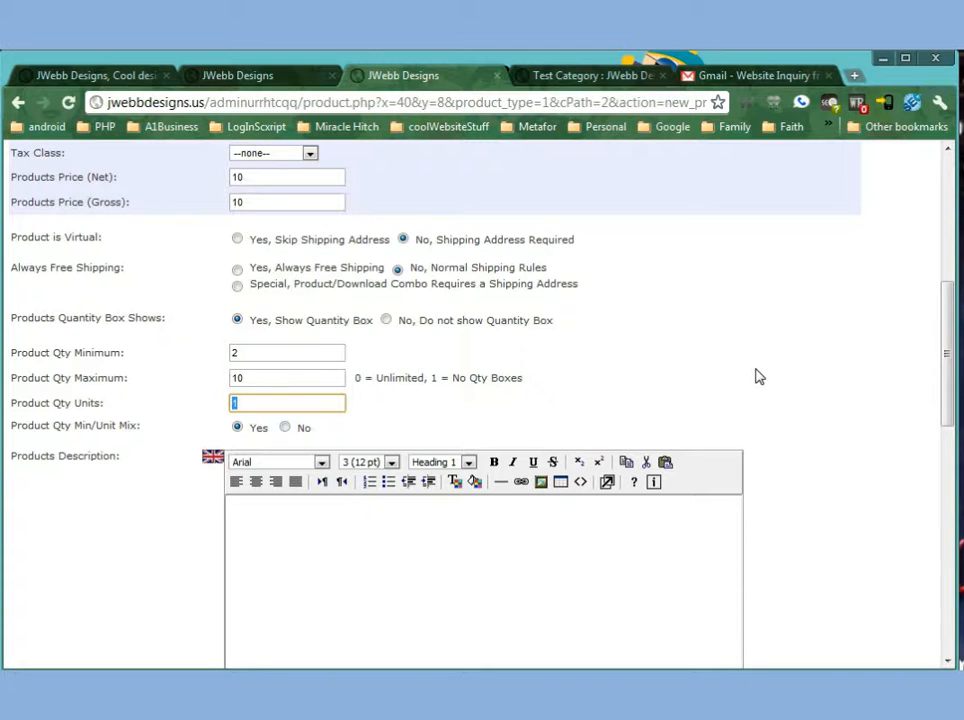
Set both the product's minimum and maximum quantity to 1.
{"action": "double_click", "coordinate": [237, 352]}
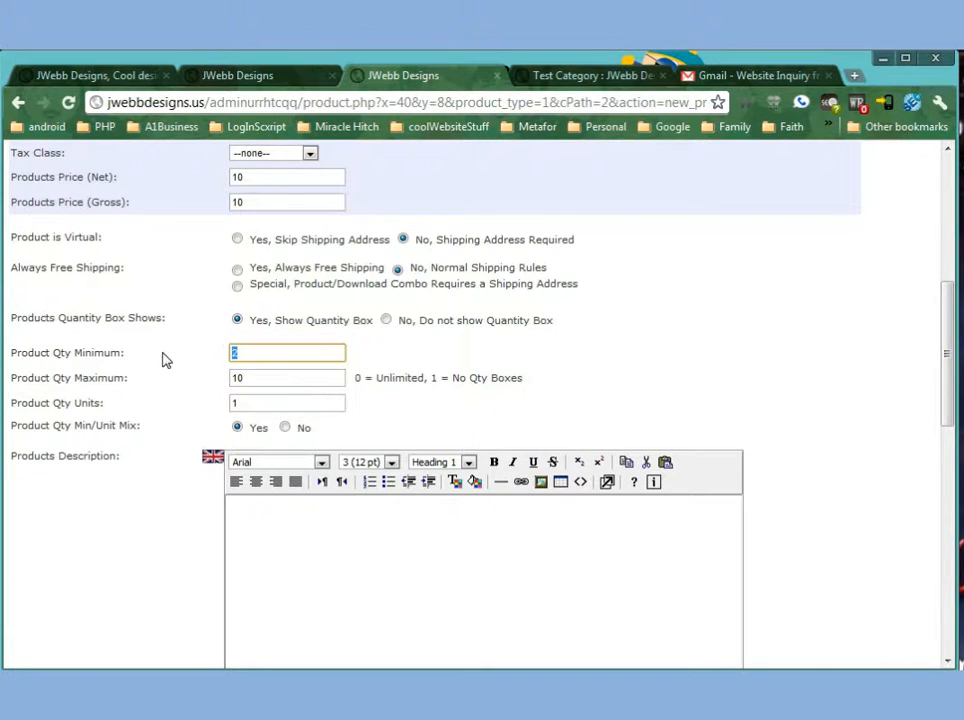
{"action": "type", "text": "1"}
{"action": "left_click", "coordinate": [263, 383]}
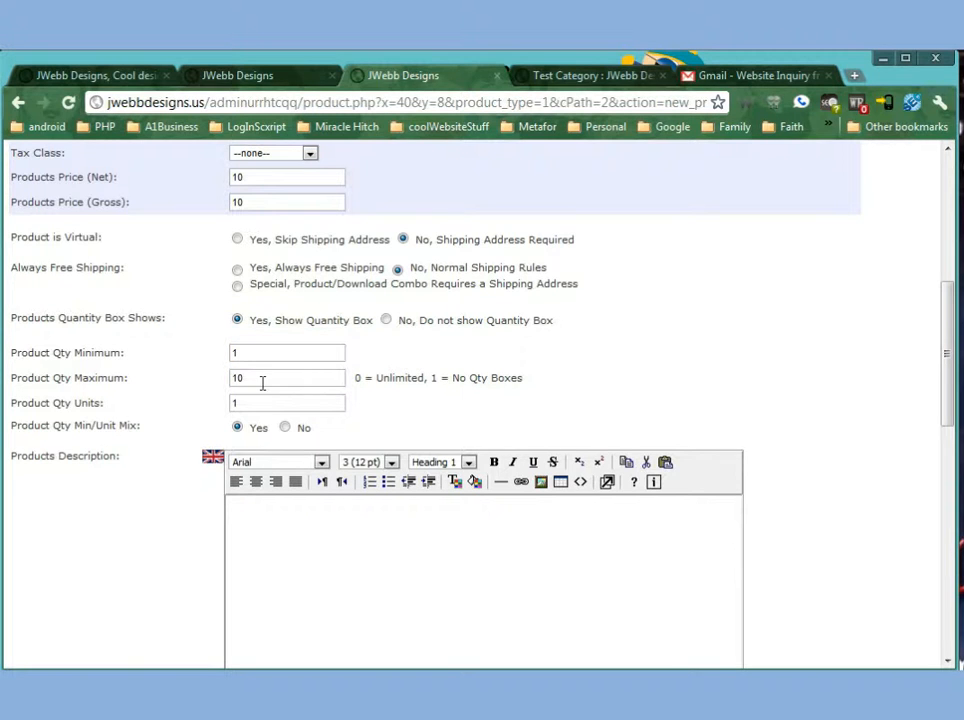
{"action": "key", "text": "BackSpace"}
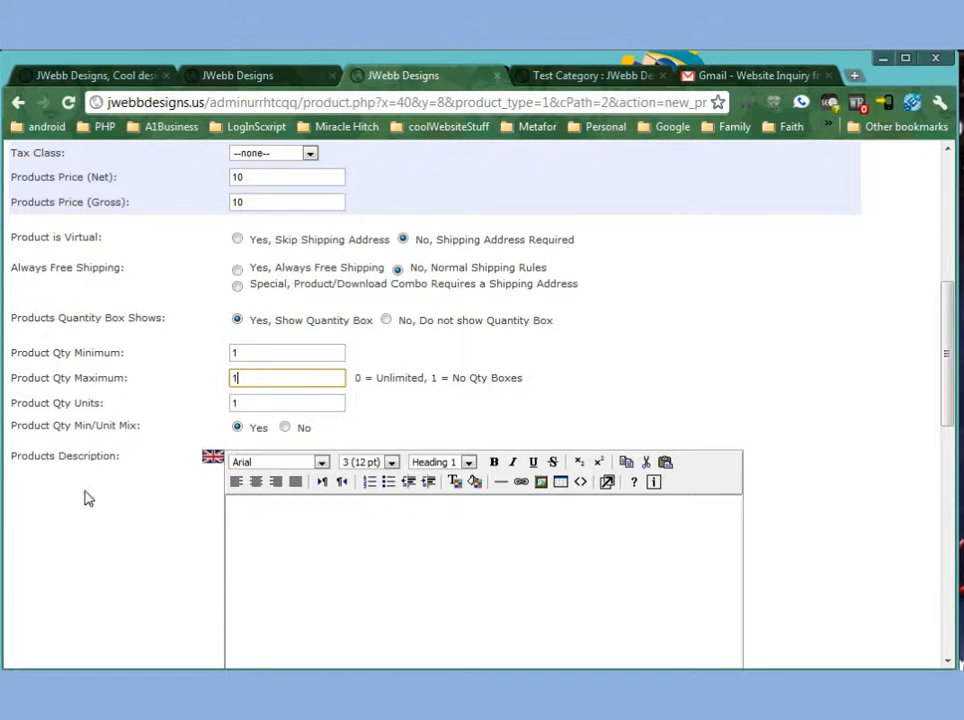
{"action": "left_click", "coordinate": [123, 424]}
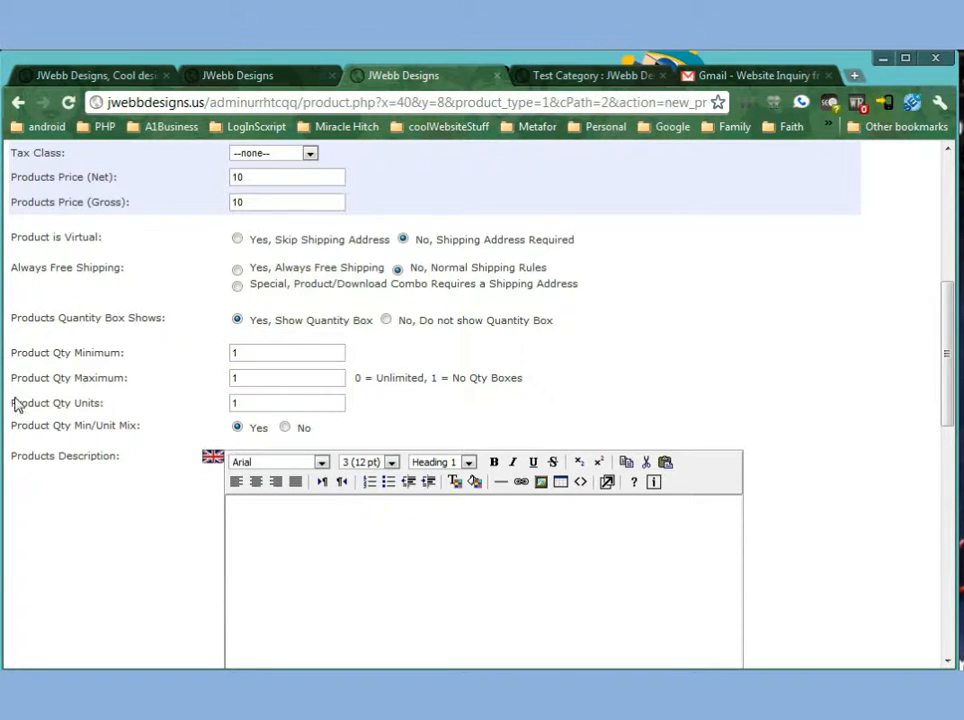
Review the quantity min/unit mix option and place the cursor in the product description editor.
{"action": "left_click_drag", "start_coordinate": [28, 426], "coordinate": [133, 428]}
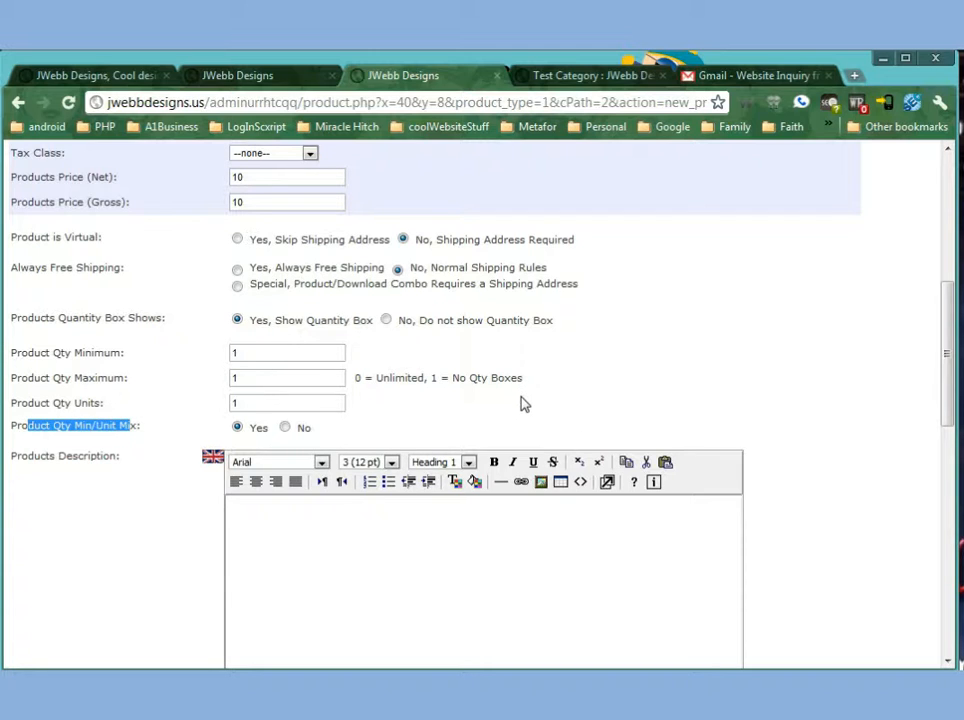
{"action": "left_click", "coordinate": [404, 583]}
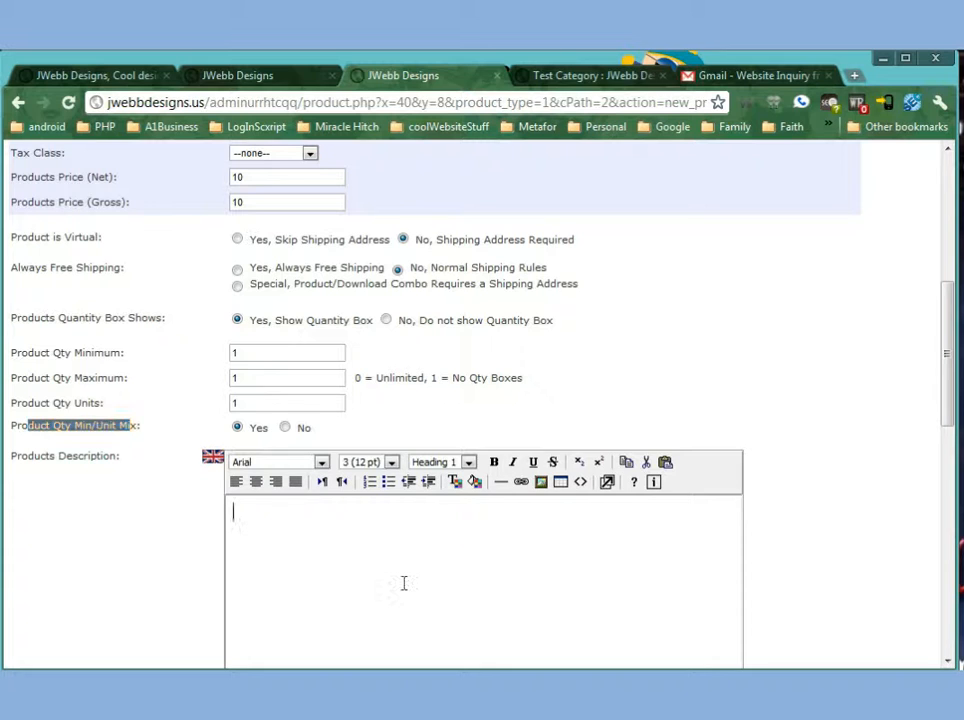
{"action": "scroll", "coordinate": [816, 555], "scroll_direction": "down", "scroll_amount": 2}
{"action": "scroll", "coordinate": [816, 555], "scroll_direction": "up", "scroll_amount": 2}
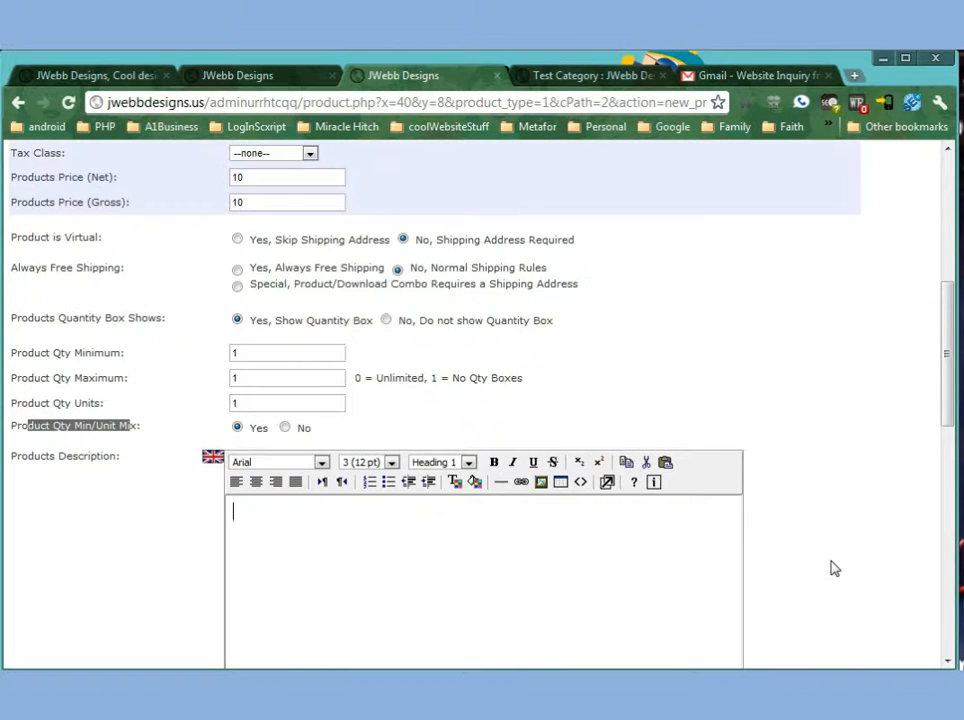
{"action": "scroll", "coordinate": [834, 568], "scroll_direction": "down", "scroll_amount": 1}
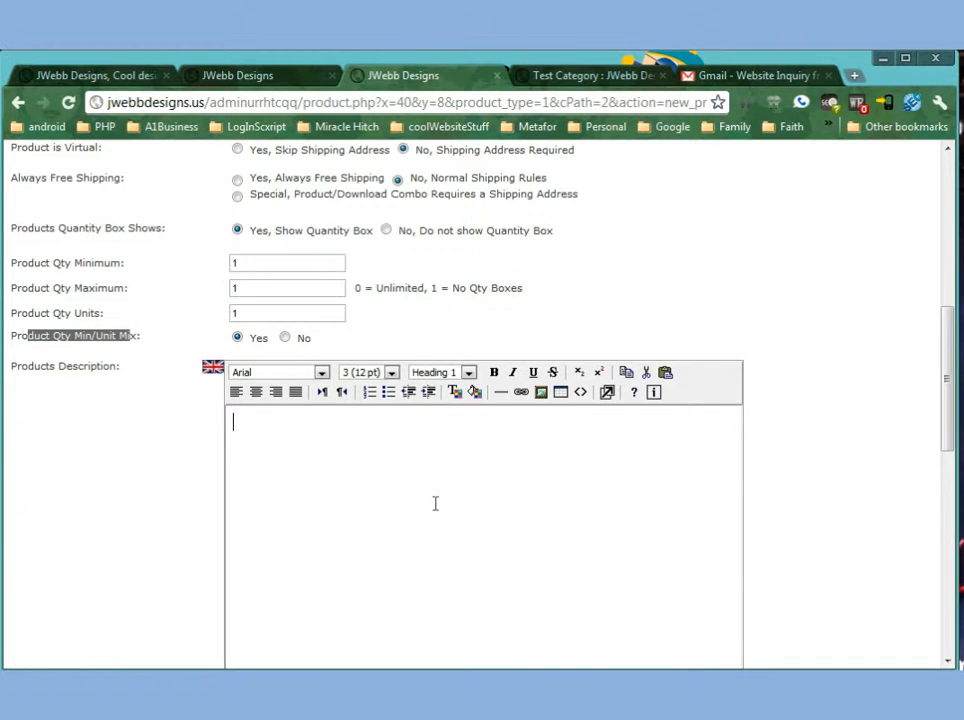
{"action": "scroll", "coordinate": [435, 505], "scroll_direction": "down", "scroll_amount": 3}
{"action": "scroll", "coordinate": [435, 512], "scroll_direction": "up", "scroll_amount": 2}
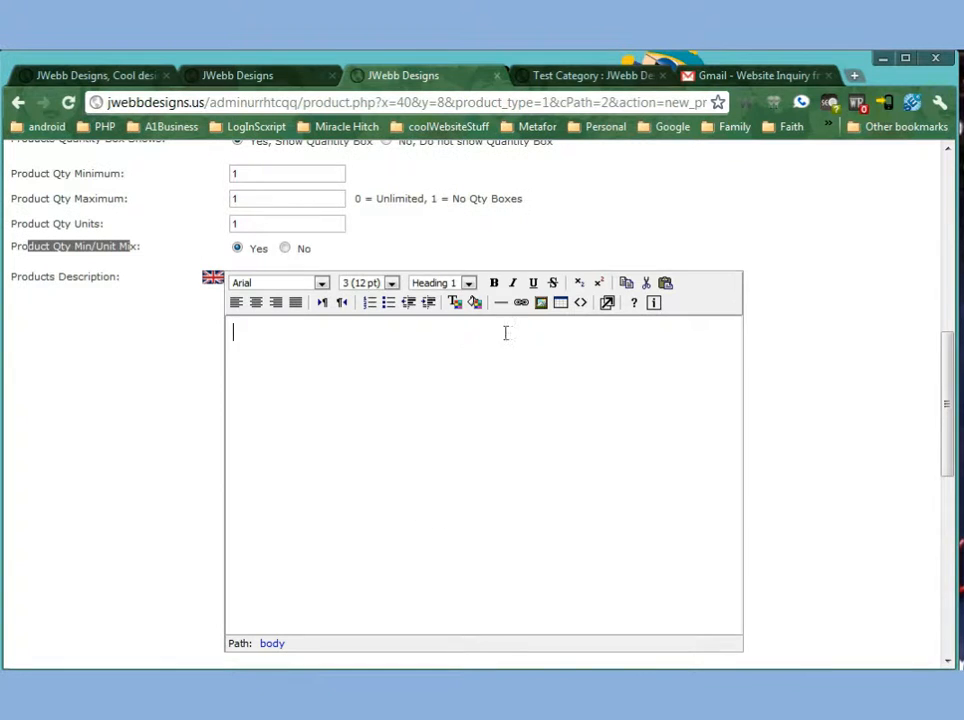
Open the product description in the enlarged editor, enter "This is a prduct mjjj", and close the enlarged editor.
{"action": "left_click", "coordinate": [607, 303]}
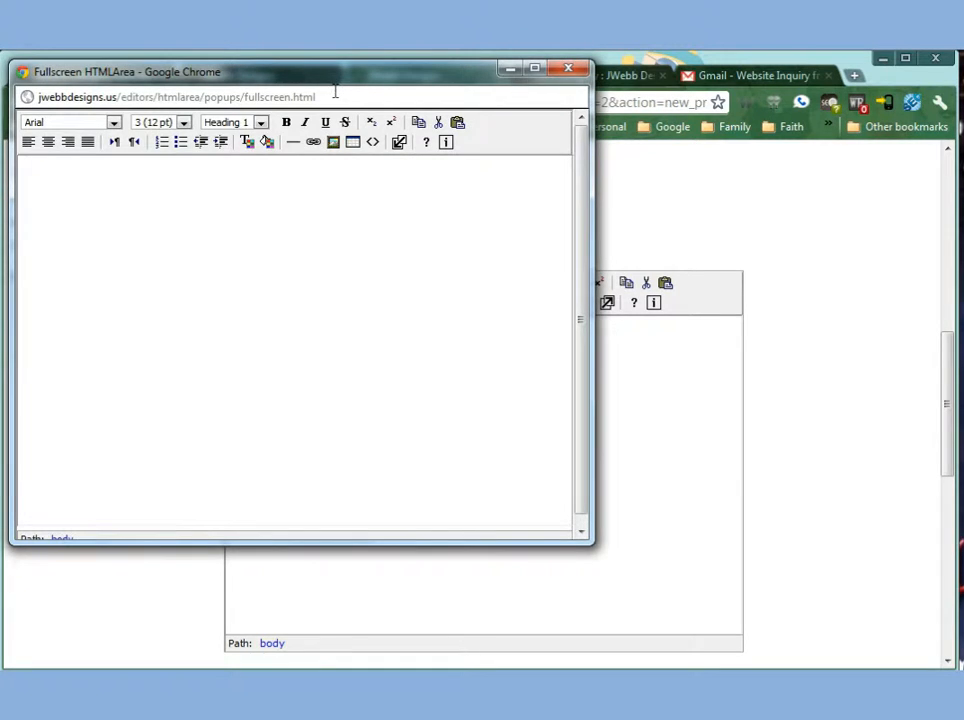
{"action": "left_click_drag", "start_coordinate": [335, 92], "coordinate": [485, 124]}
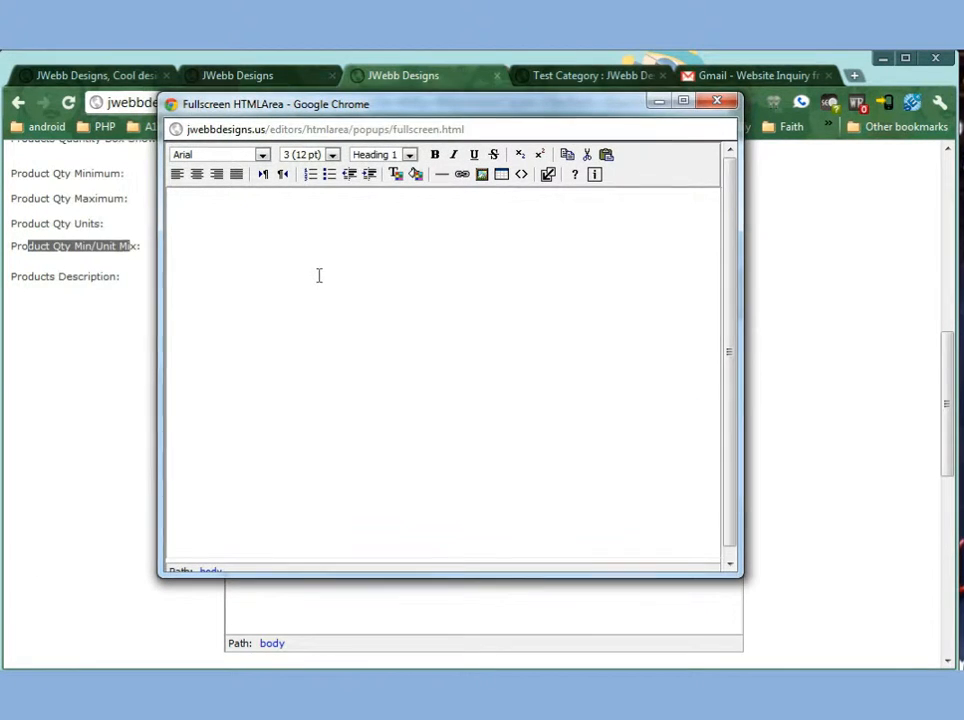
{"action": "type", "text": "This is a pro"}
{"action": "type", "text": "uct"}
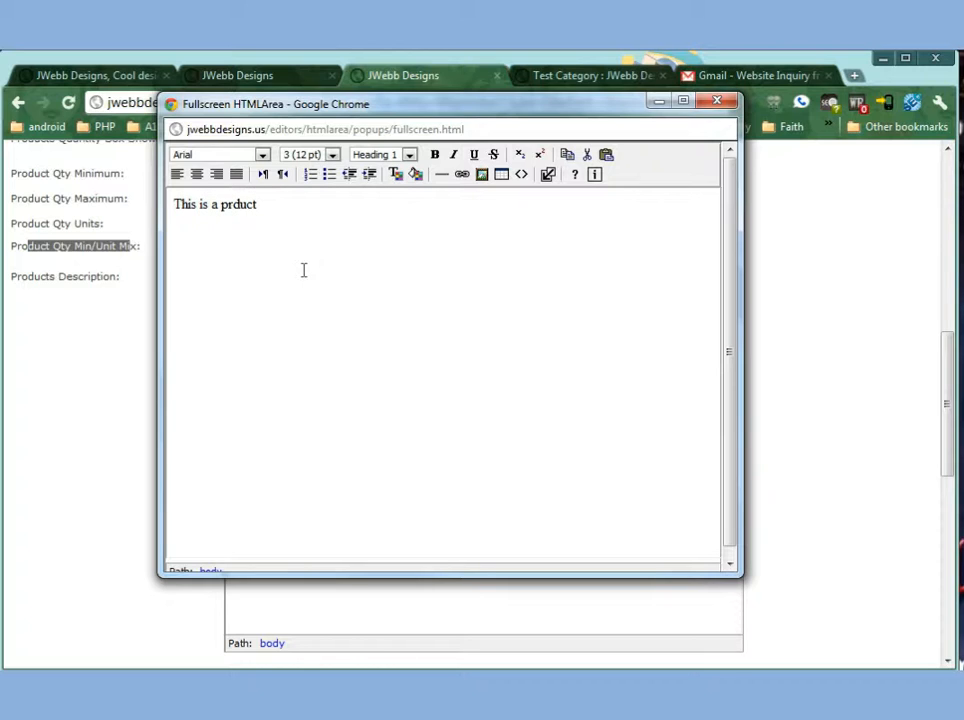
{"action": "type", "text": " mjjj"}
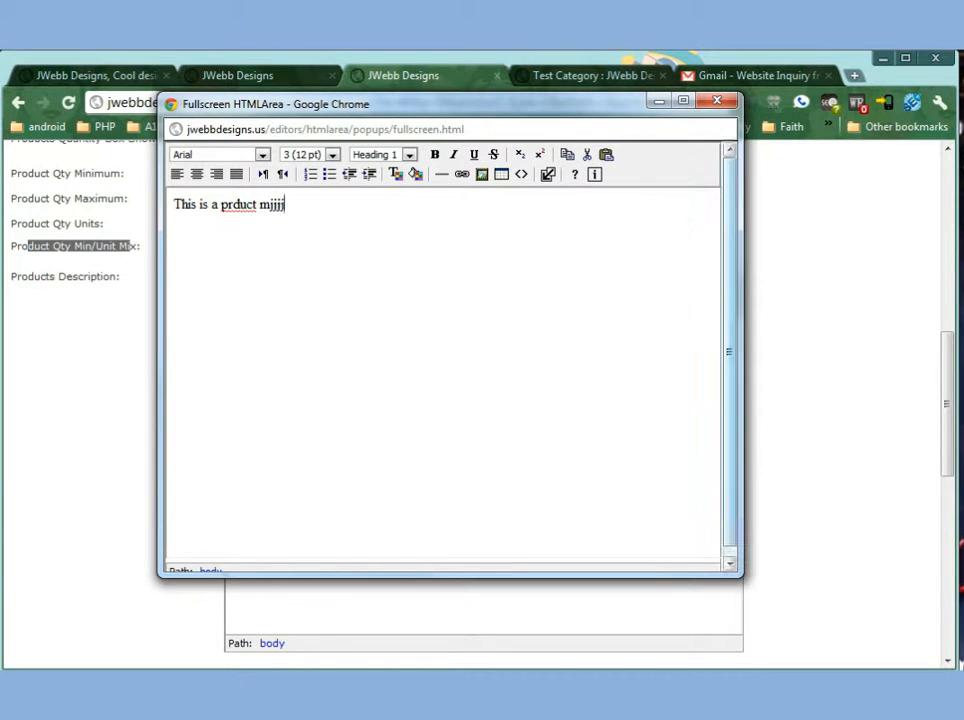
{"action": "scroll", "coordinate": [727, 434], "scroll_direction": "down", "scroll_amount": 1}
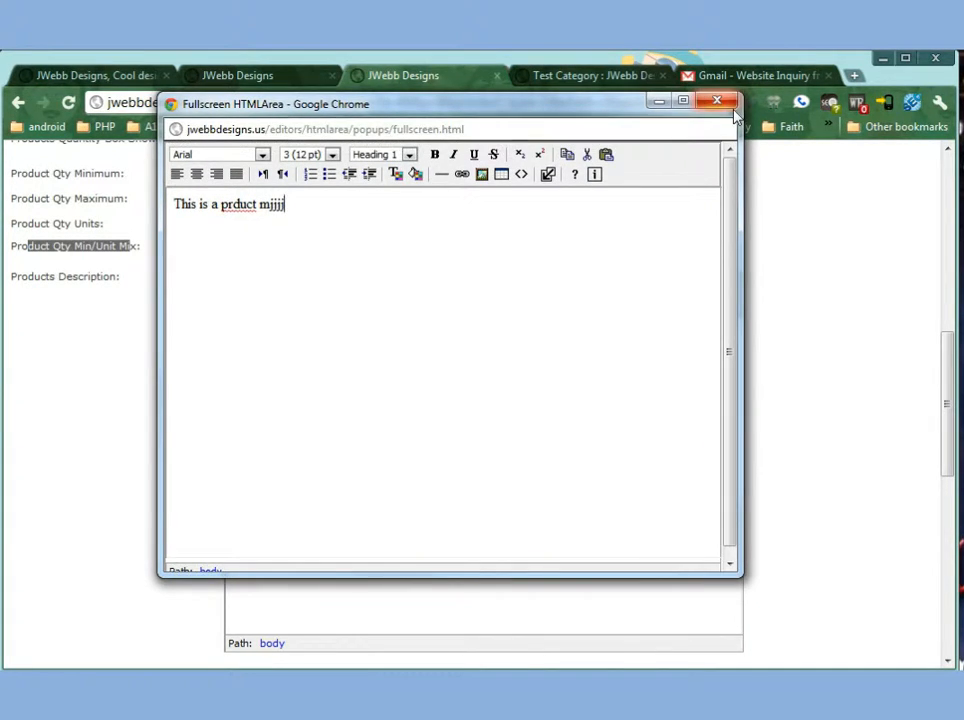
{"action": "left_click", "coordinate": [716, 100]}
{"action": "scroll", "coordinate": [428, 422], "scroll_direction": "down", "scroll_amount": 3}
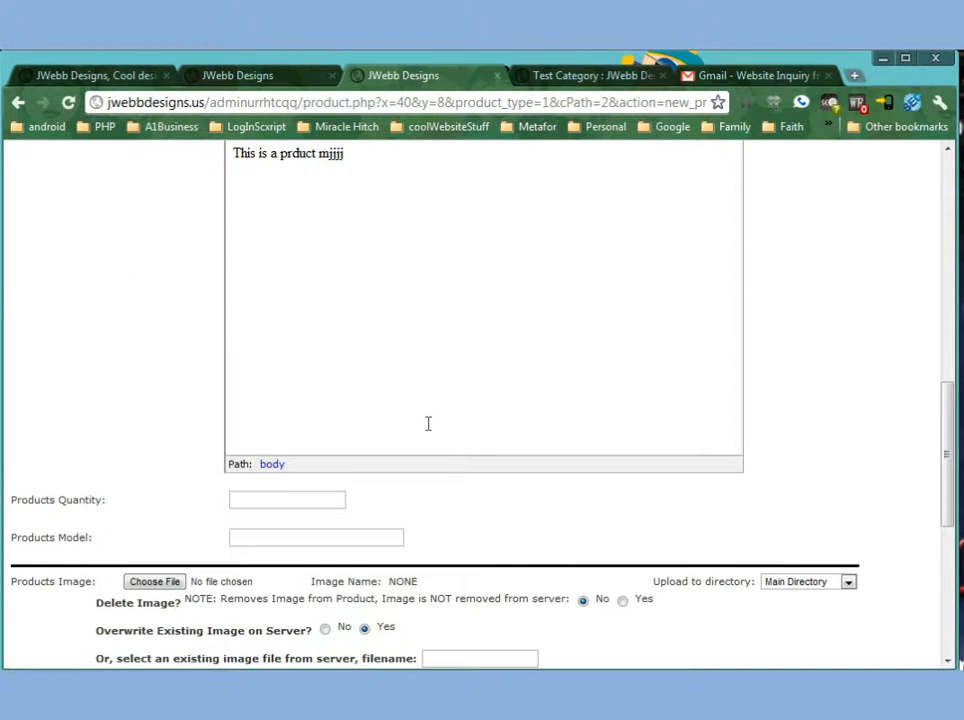
Choose 22-pay-bills-online-sa_136a.jpg from the Pictures library as the product image.
{"action": "left_click", "coordinate": [264, 499]}
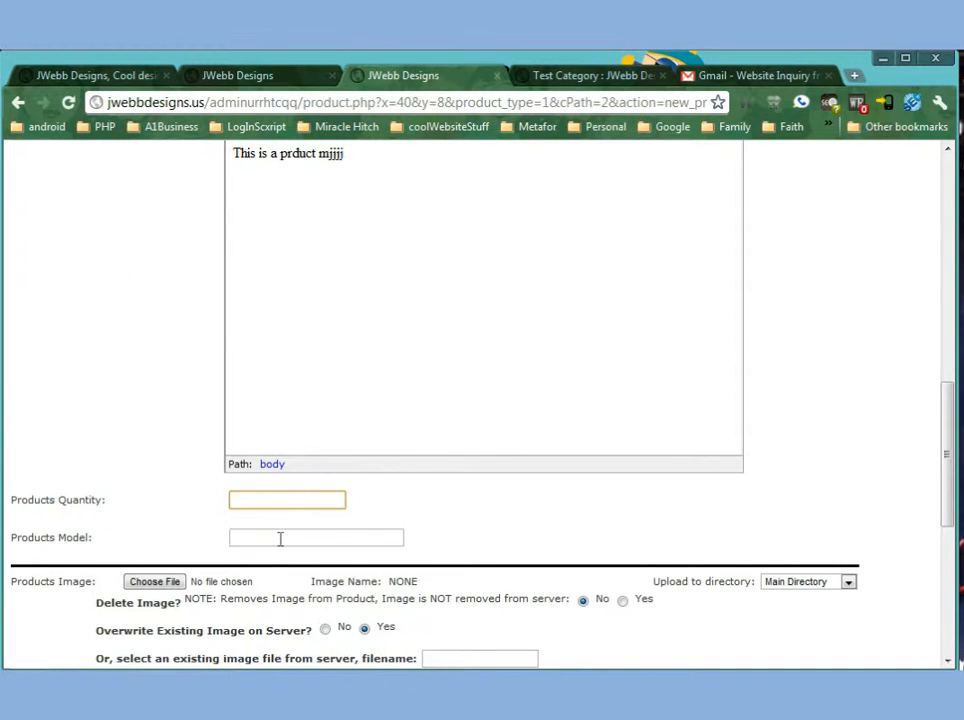
{"action": "left_click", "coordinate": [280, 538]}
{"action": "scroll", "coordinate": [145, 512], "scroll_direction": "down", "scroll_amount": 3}
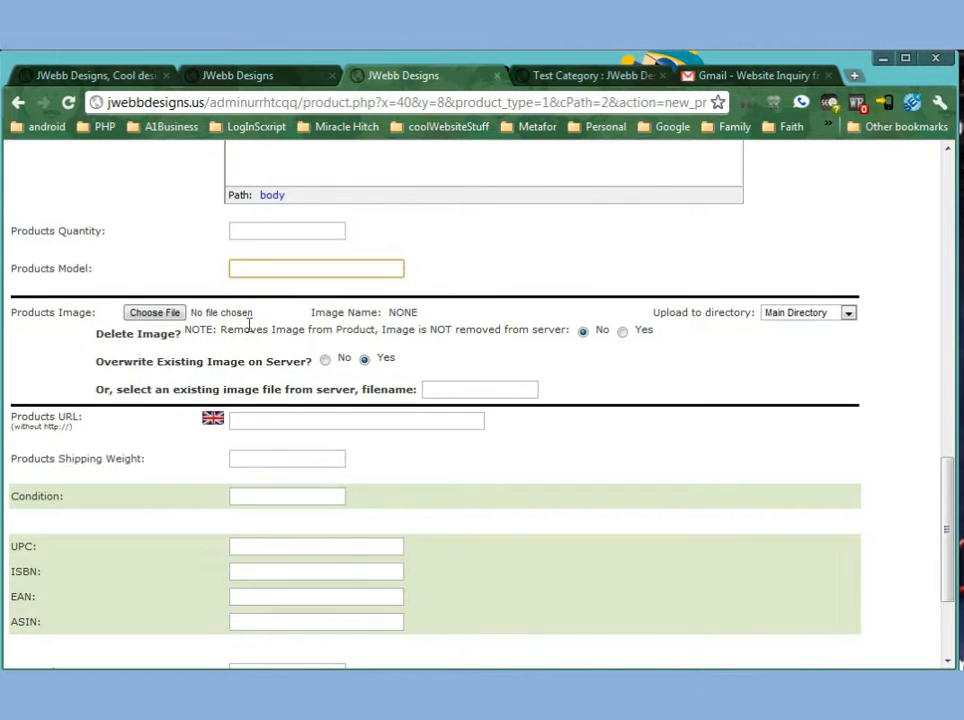
{"action": "left_click", "coordinate": [142, 315]}
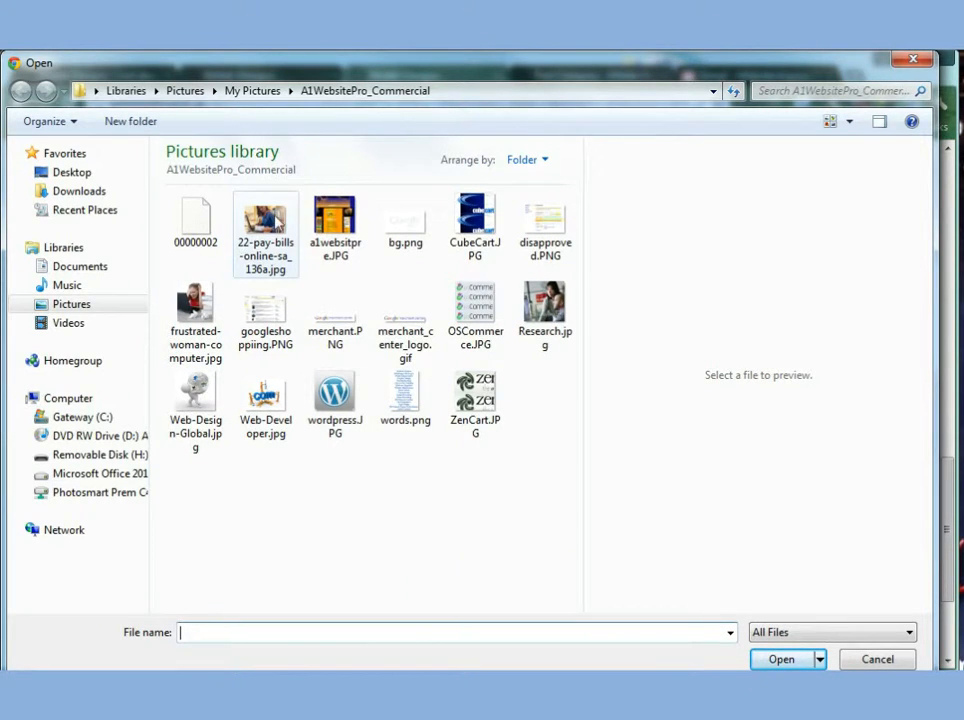
{"action": "double_click", "coordinate": [282, 212]}
Set the products quantity to 999 using the suggested value.
{"action": "scroll", "coordinate": [594, 397], "scroll_direction": "up", "scroll_amount": 3}
{"action": "scroll", "coordinate": [598, 402], "scroll_direction": "down", "scroll_amount": 2}
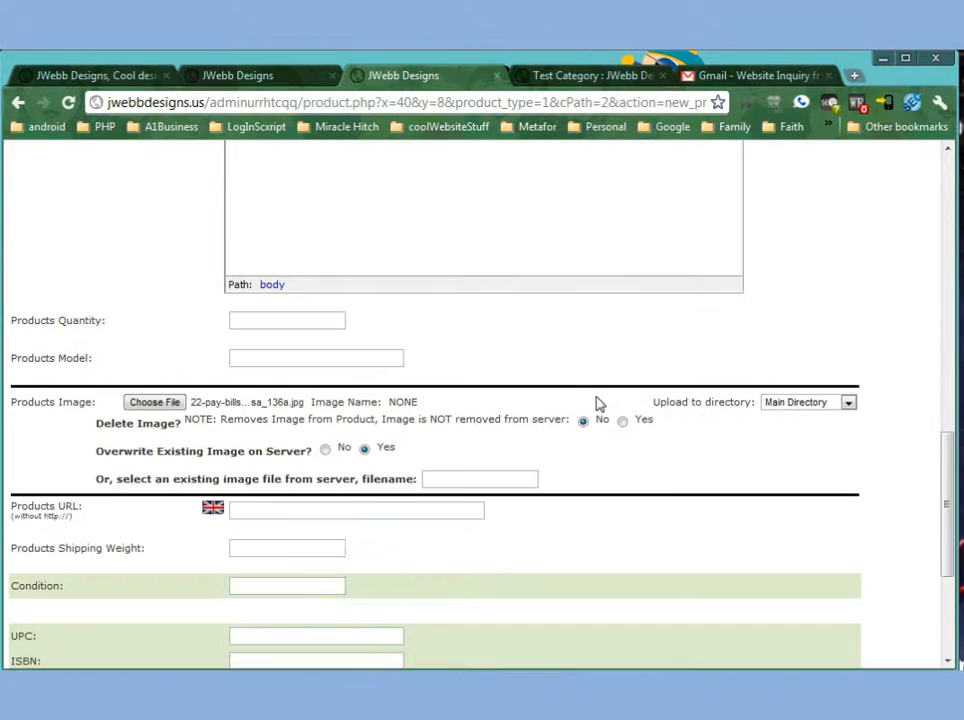
{"action": "scroll", "coordinate": [519, 533], "scroll_direction": "down", "scroll_amount": 2}
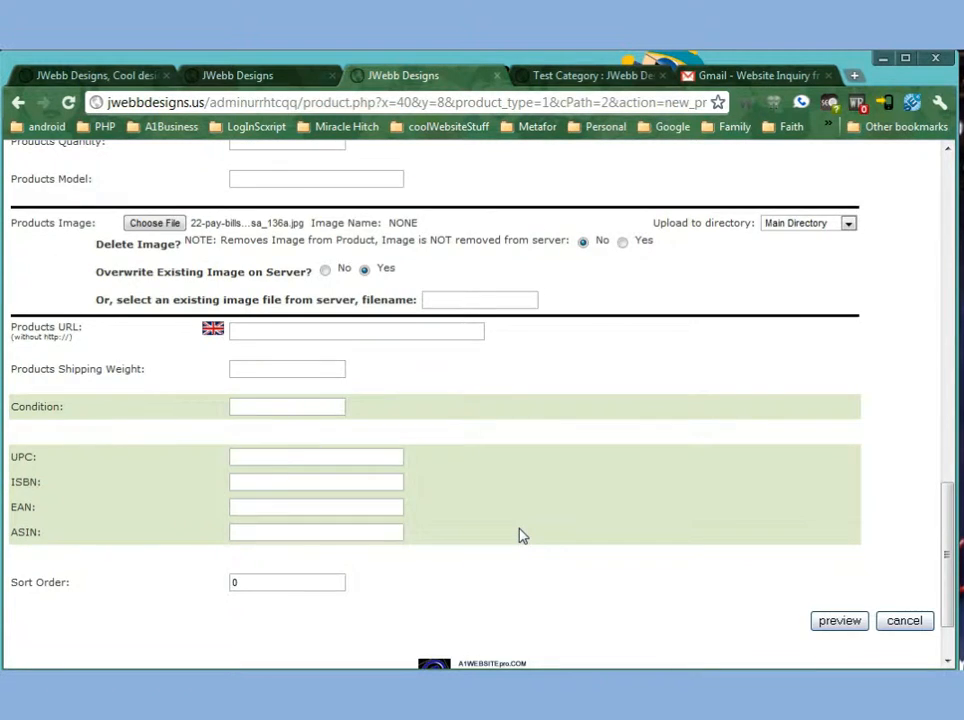
{"action": "scroll", "coordinate": [520, 535], "scroll_direction": "up", "scroll_amount": 2}
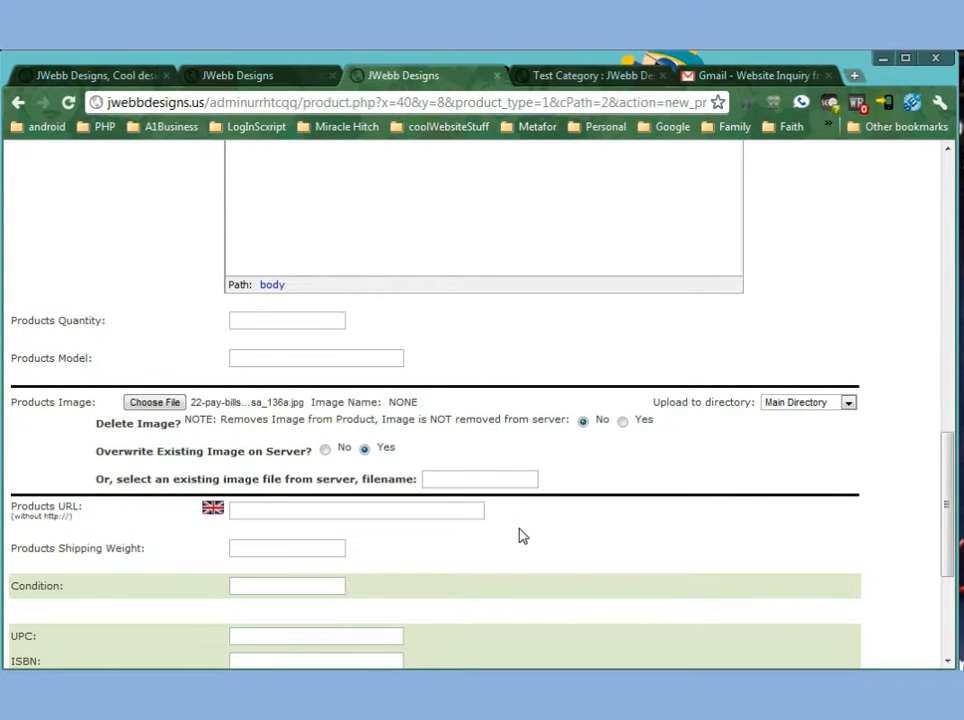
{"action": "scroll", "coordinate": [519, 536], "scroll_direction": "up", "scroll_amount": 3}
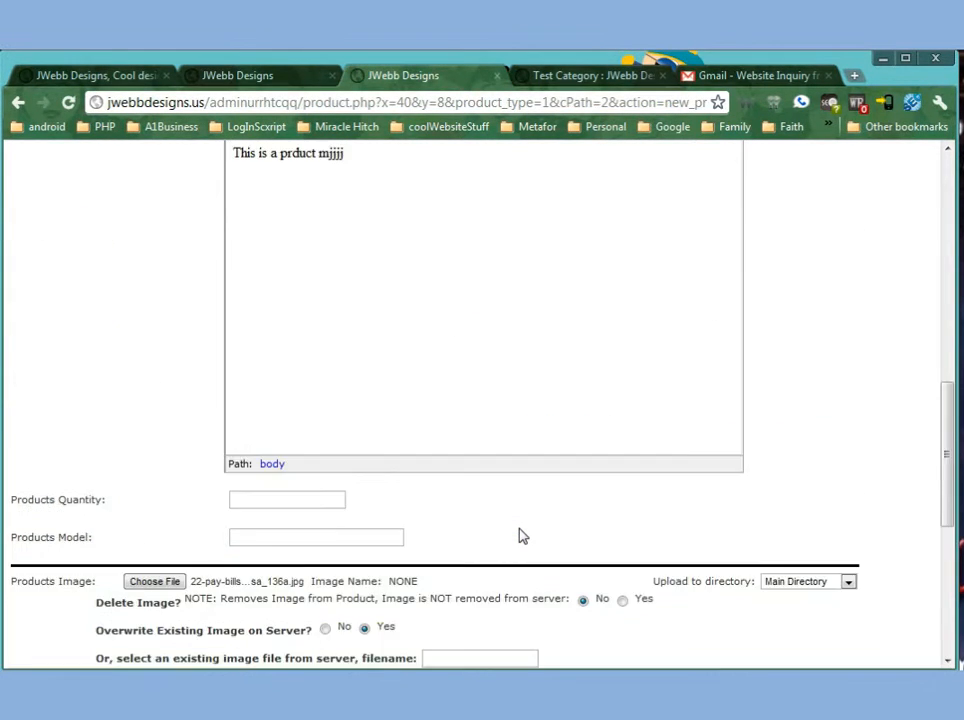
{"action": "scroll", "coordinate": [519, 536], "scroll_direction": "down", "scroll_amount": 3}
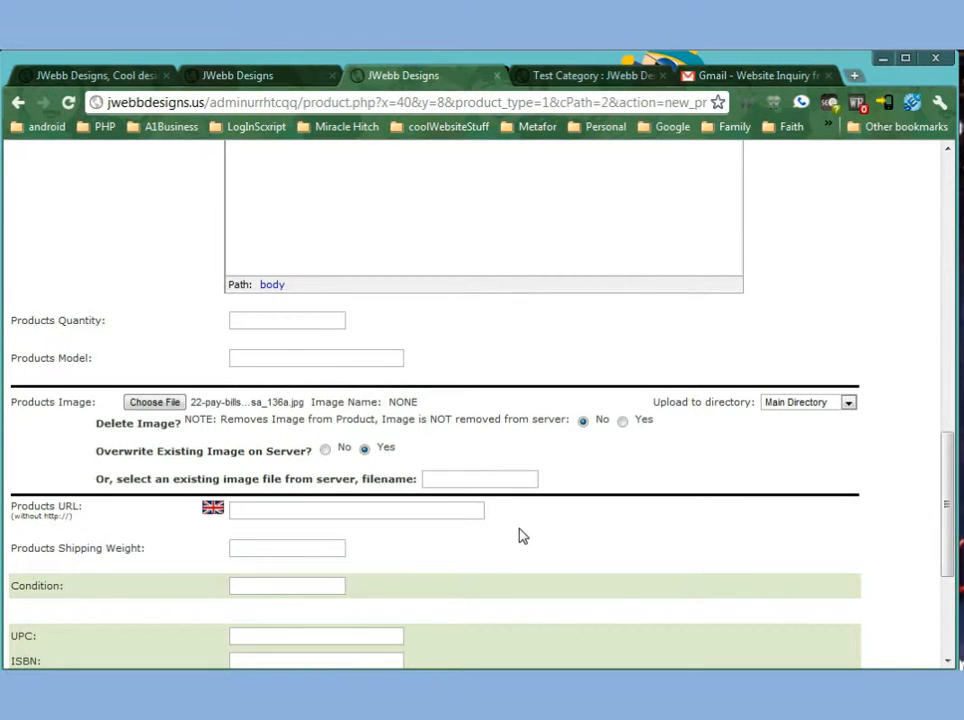
{"action": "left_click", "coordinate": [251, 320]}
{"action": "left_click", "coordinate": [251, 320]}
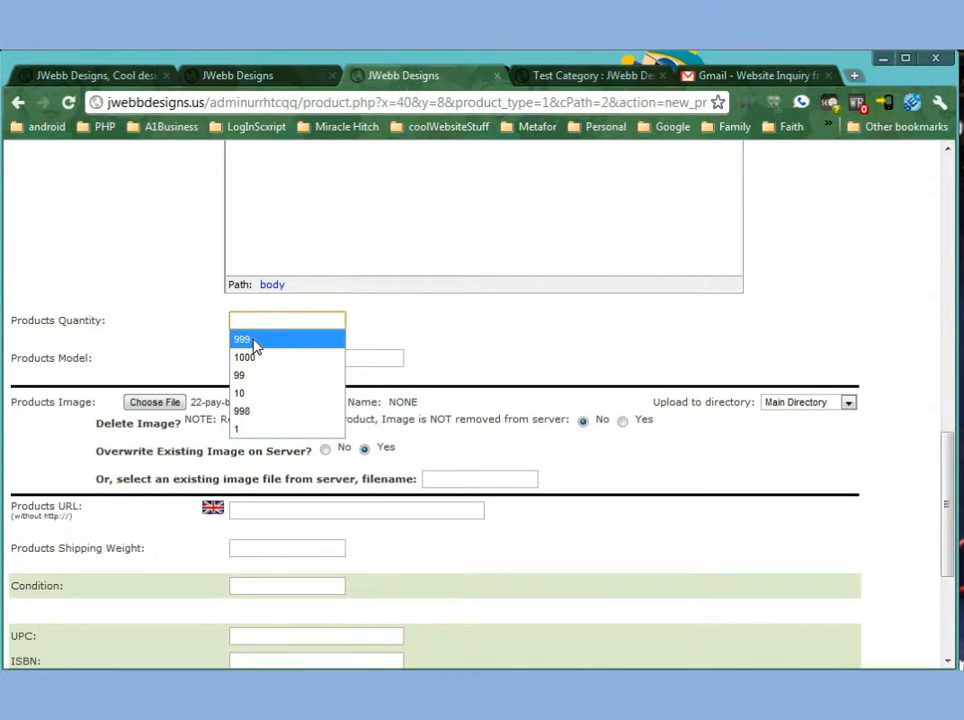
{"action": "left_click", "coordinate": [253, 339]}
{"action": "left_click", "coordinate": [260, 355]}
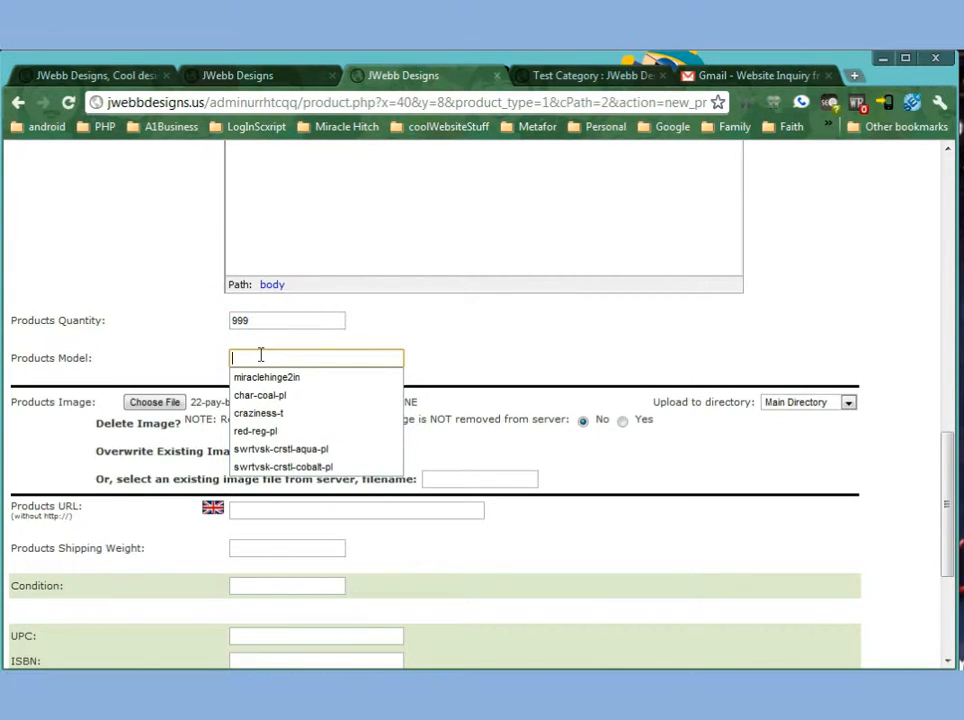
Set the products model to girl-tshirt.
{"action": "left_click", "coordinate": [266, 377]}
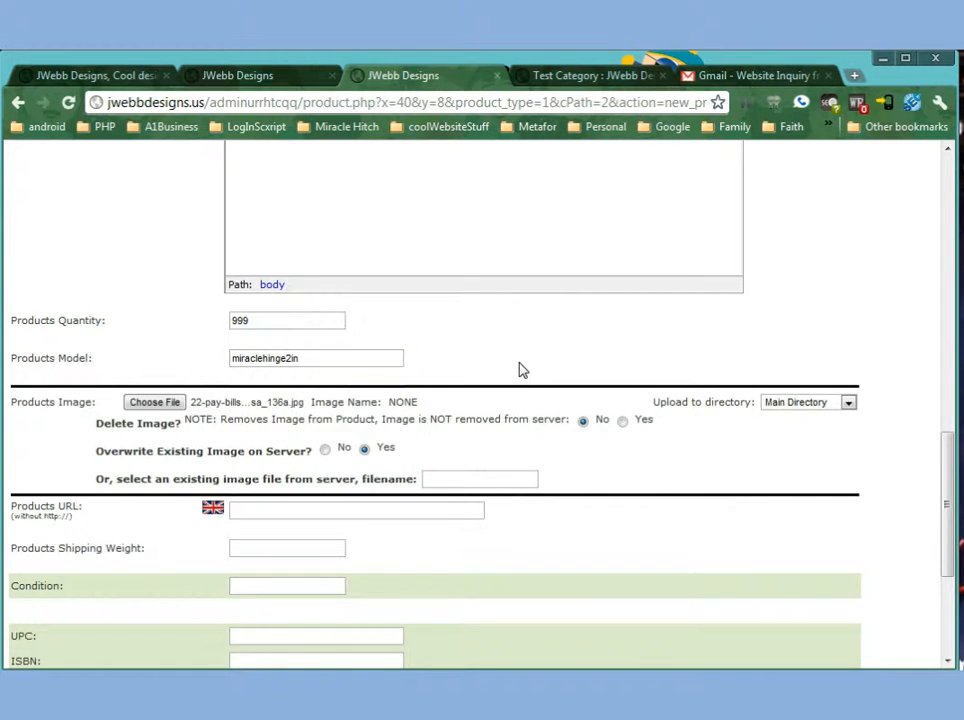
{"action": "left_click_drag", "start_coordinate": [326, 360], "coordinate": [3, 338]}
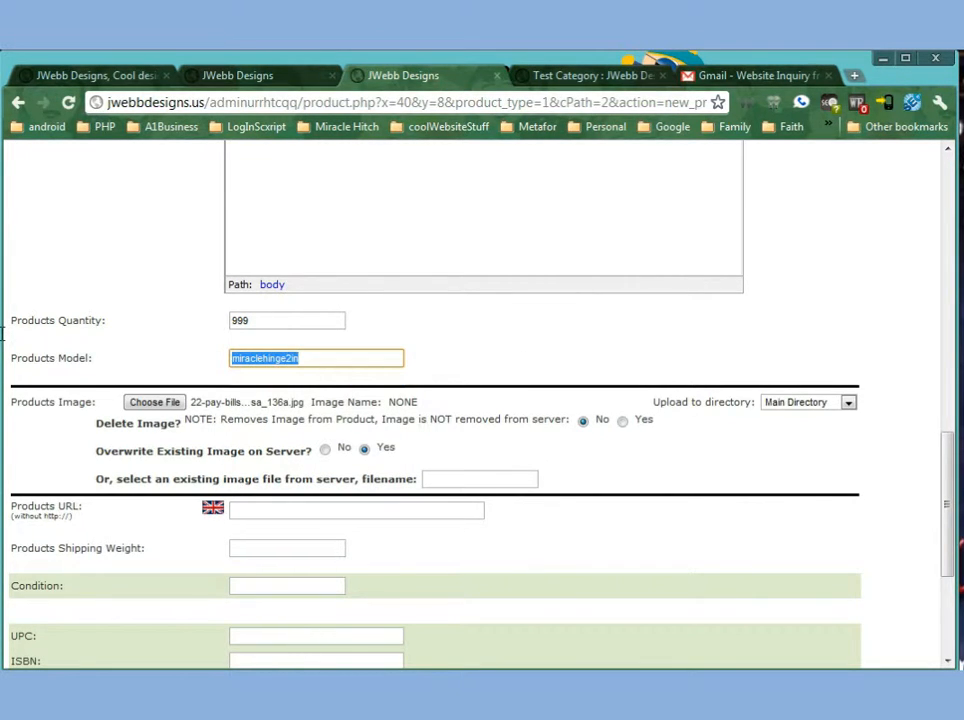
{"action": "type", "text": "girl-tshirt"}
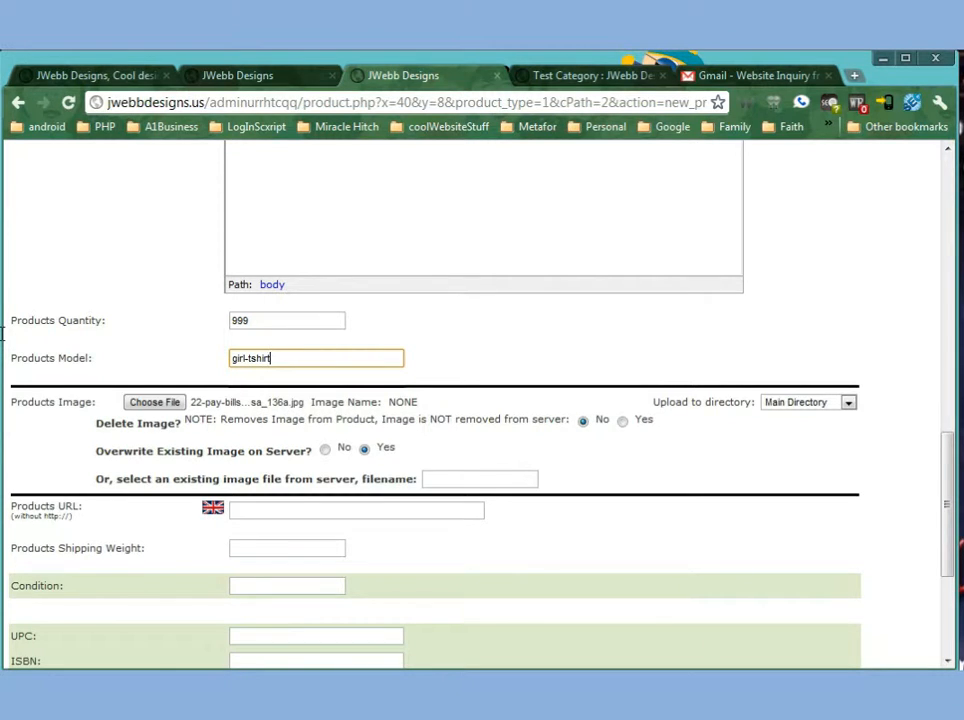
{"action": "left_click", "coordinate": [688, 477]}
{"action": "left_click_drag", "start_coordinate": [306, 362], "coordinate": [148, 357]}
{"action": "left_click", "coordinate": [693, 501]}
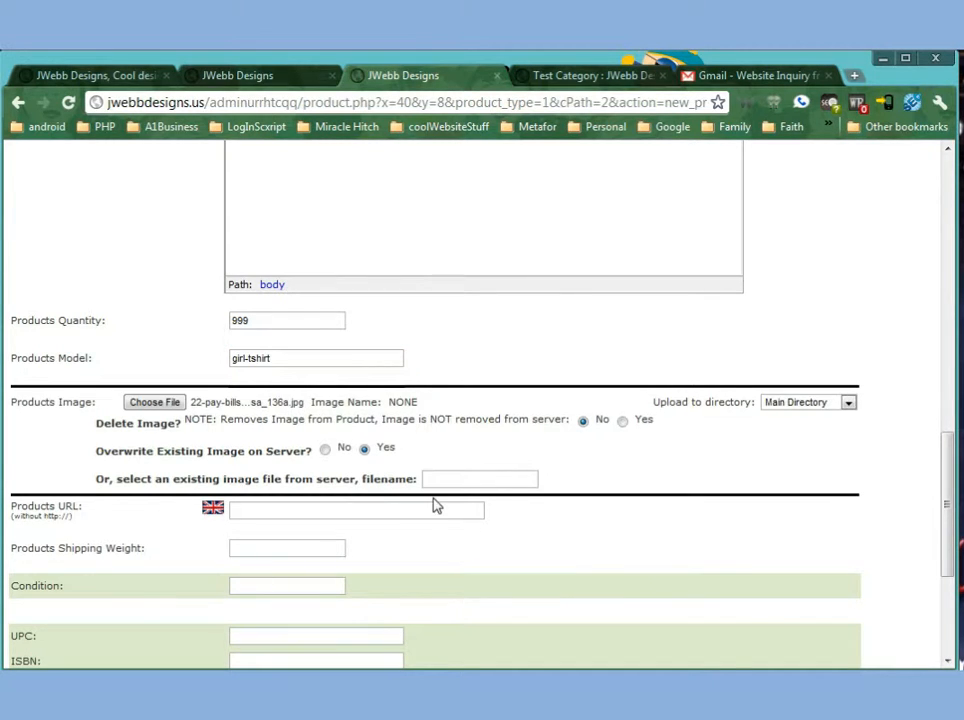
Set the products shipping weight to 1.
{"action": "scroll", "coordinate": [440, 510], "scroll_direction": "down", "scroll_amount": 1}
{"action": "left_click", "coordinate": [265, 421]}
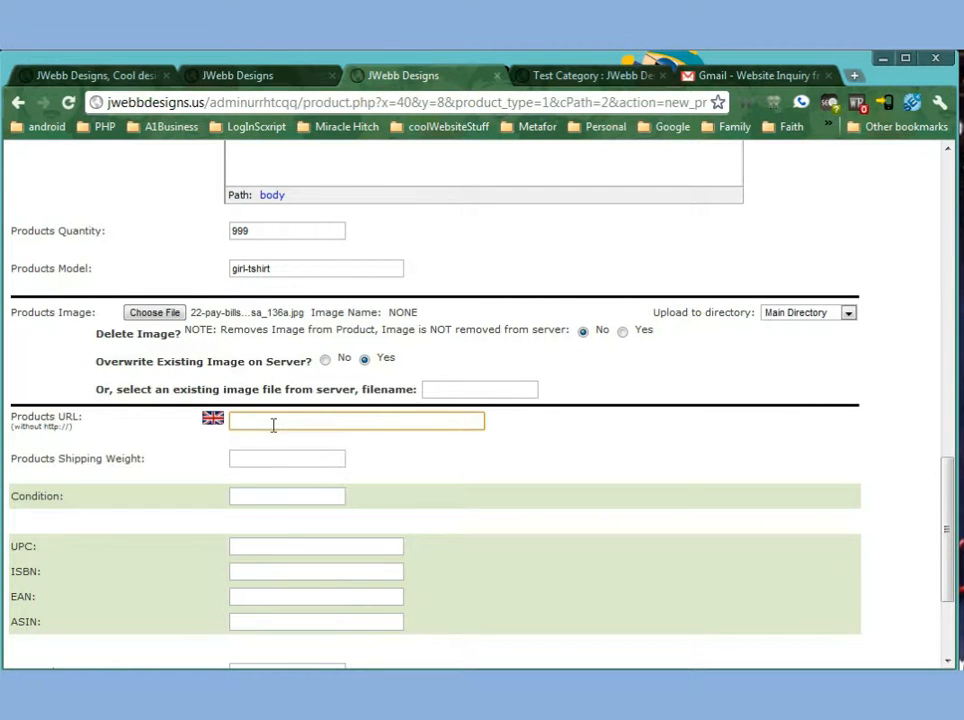
{"action": "left_click", "coordinate": [310, 457]}
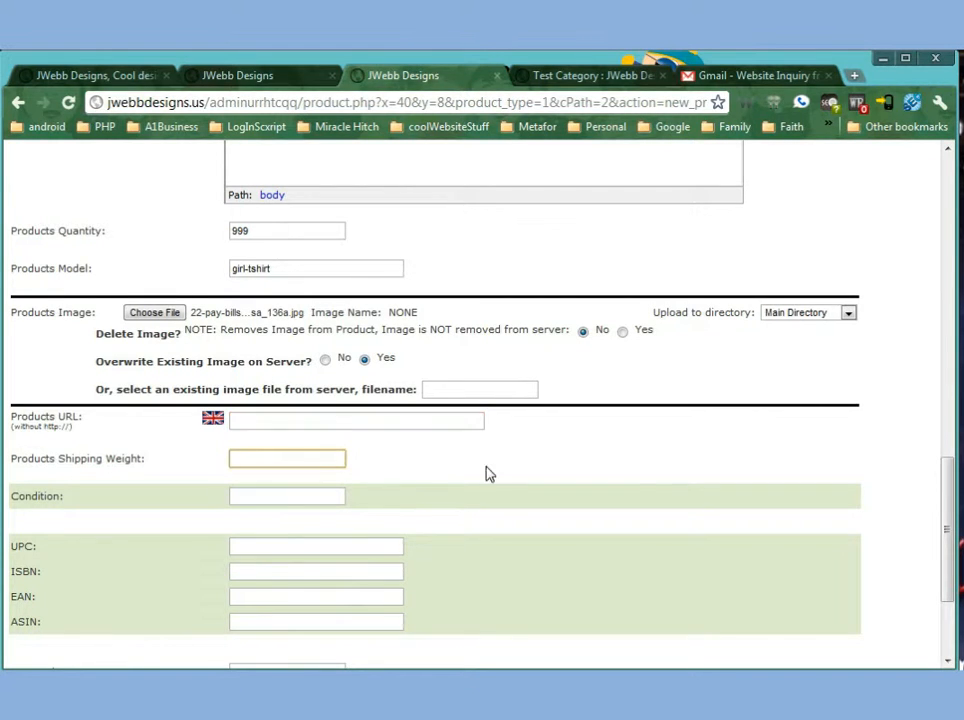
{"action": "type", "text": "1"}
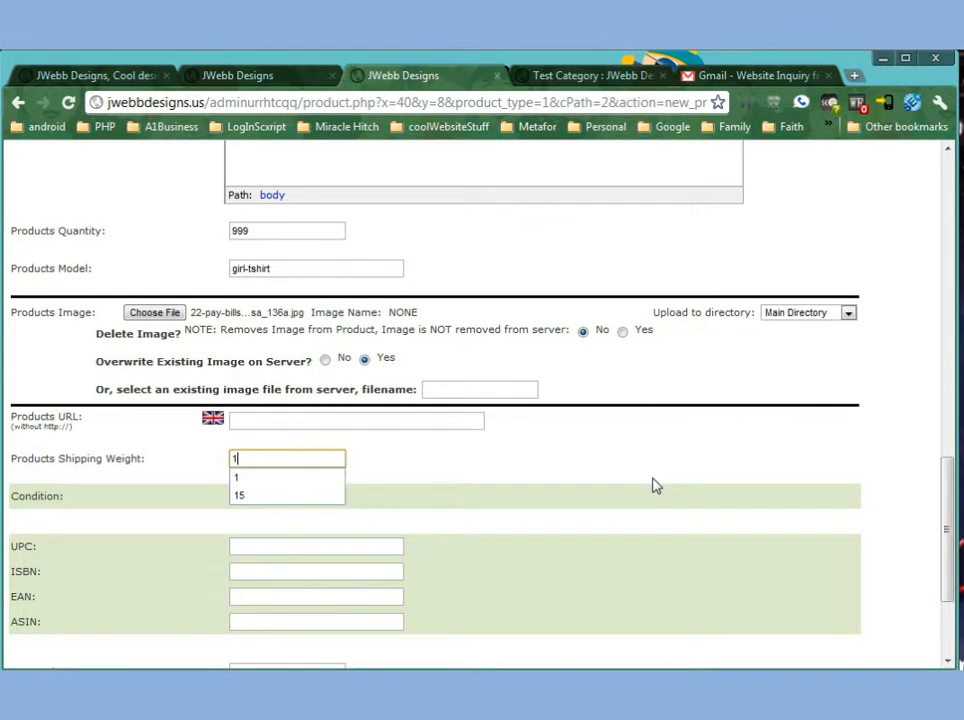
{"action": "left_click", "coordinate": [645, 478]}
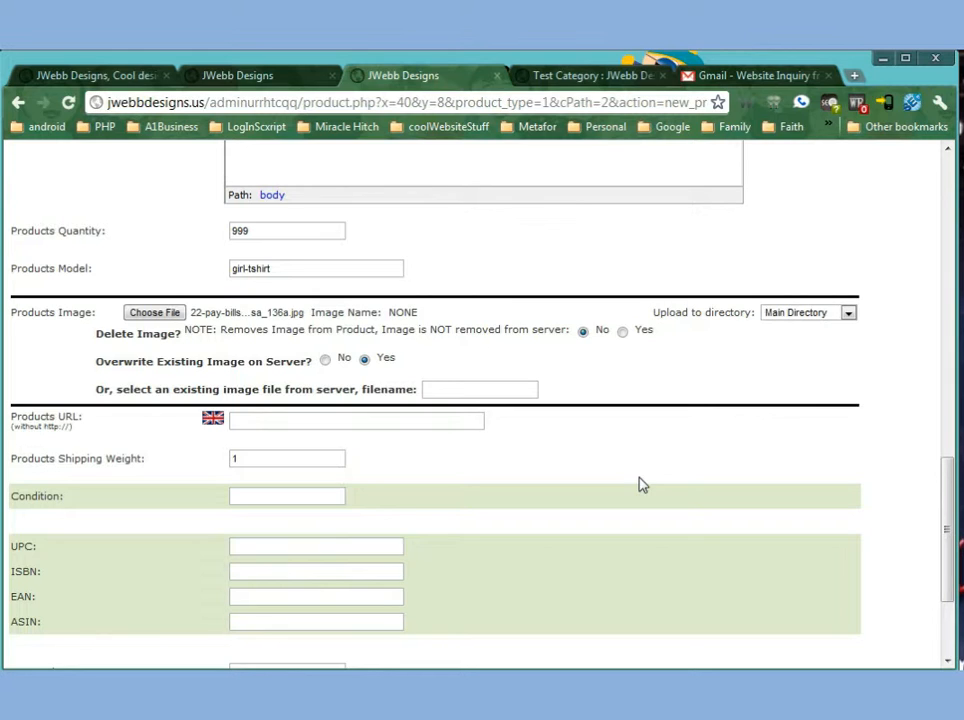
{"action": "left_click", "coordinate": [302, 494]}
{"action": "type", "text": "n"}
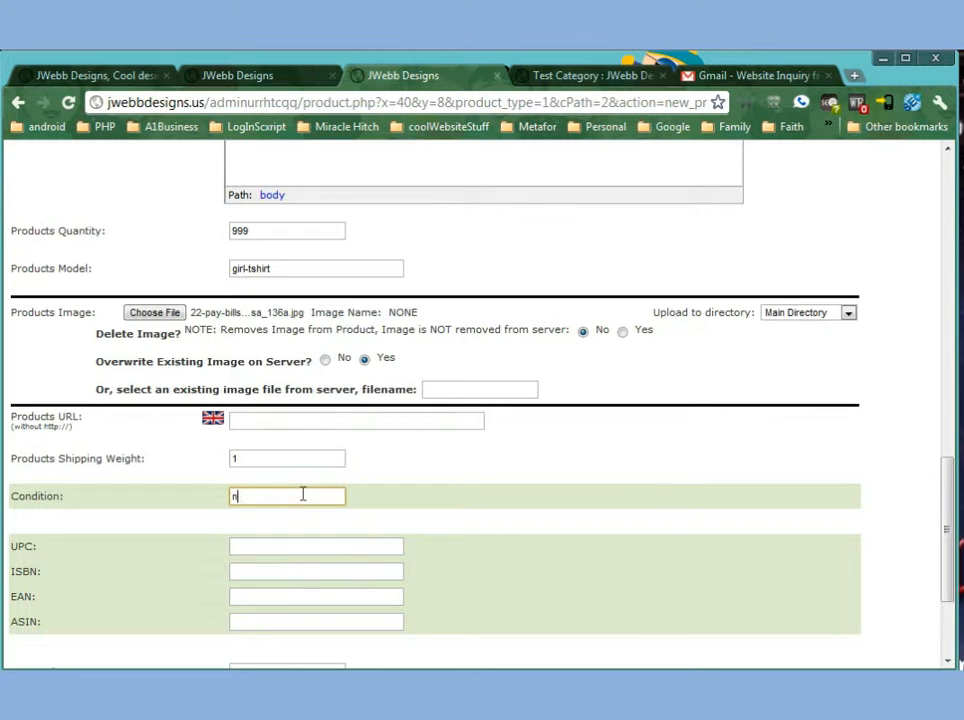
{"action": "type", "text": "ew"}
{"action": "left_click", "coordinate": [275, 546]}
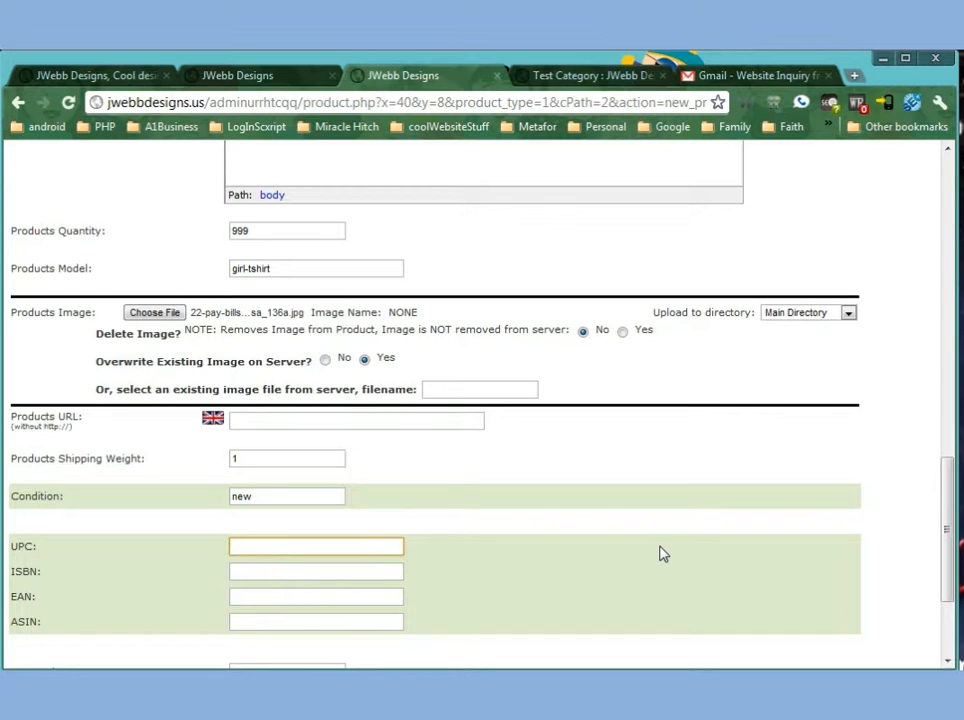
{"action": "type", "text": "123456789112"}
{"action": "left_click_drag", "start_coordinate": [337, 548], "coordinate": [82, 549]}
{"action": "key", "text": "ctrl+c"}
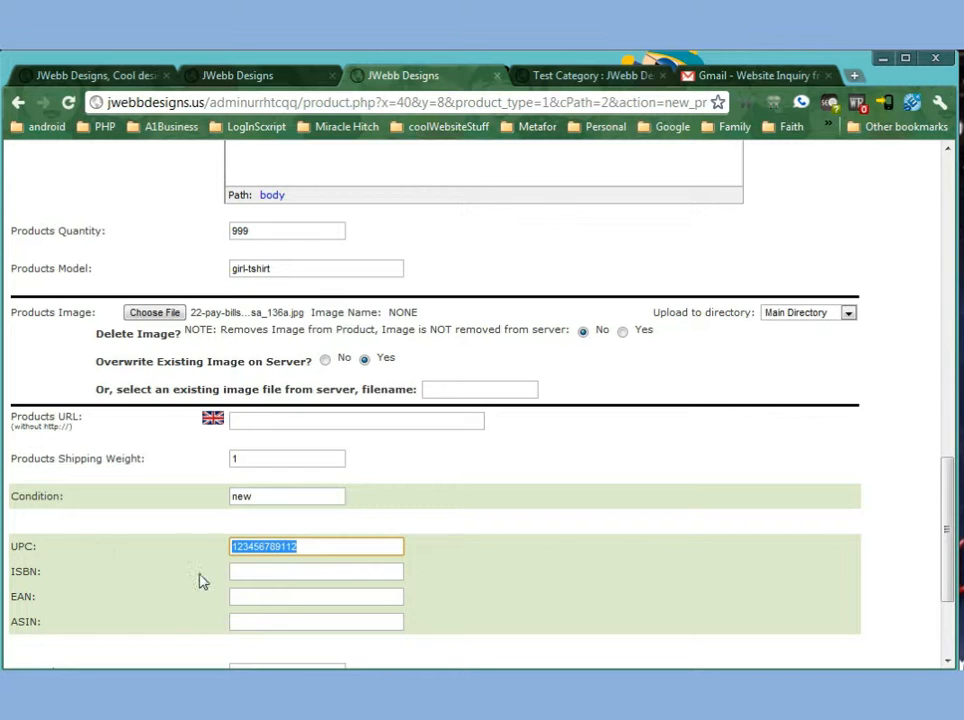
Paste the UPC code into the ISBN, EAN and ASIN fields.
{"action": "left_click", "coordinate": [252, 574]}
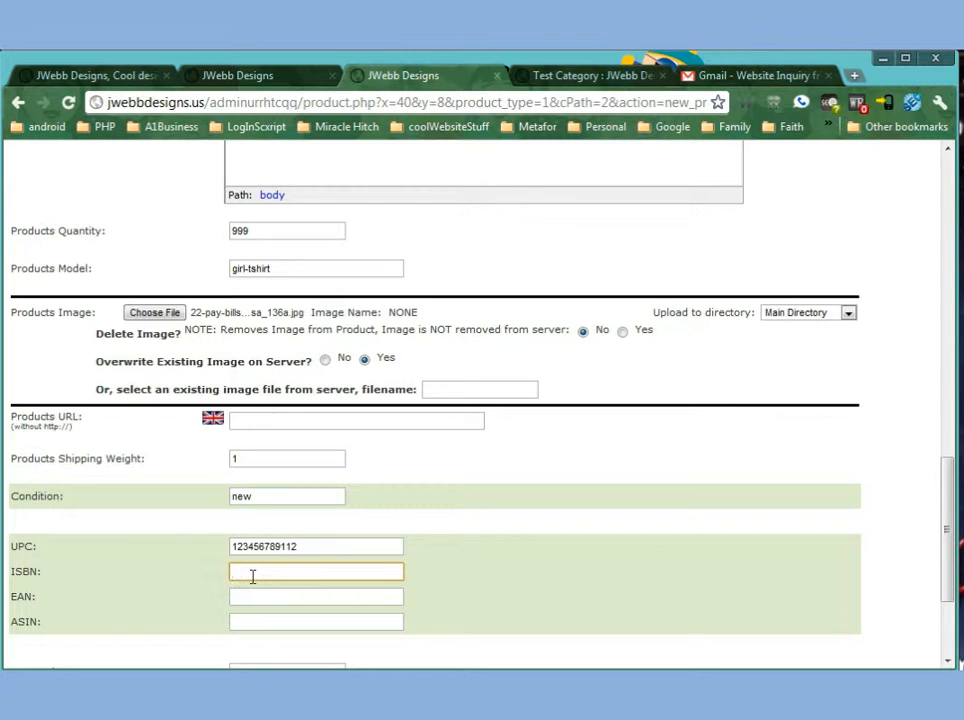
{"action": "key", "text": "ctrl+v"}
{"action": "left_click", "coordinate": [245, 598]}
{"action": "key", "text": "ctrl+v"}
{"action": "left_click", "coordinate": [240, 622]}
{"action": "key", "text": "ctrl+v"}
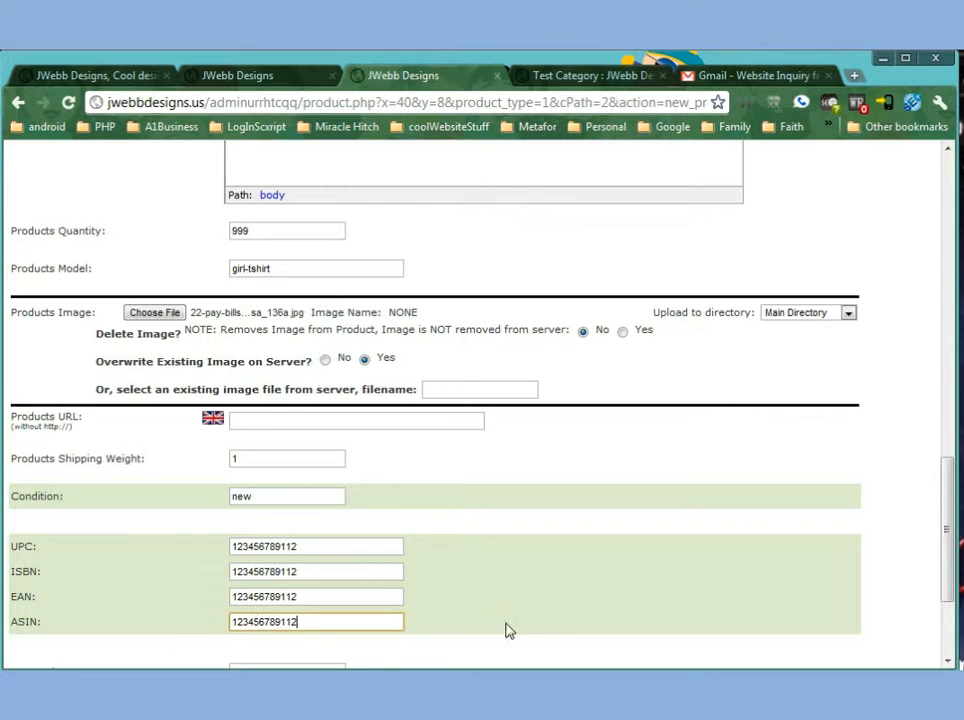
Clear the ISBN, EAN and ASIN fields.
{"action": "scroll", "coordinate": [545, 595], "scroll_direction": "down", "scroll_amount": 3}
{"action": "left_click_drag", "start_coordinate": [308, 444], "coordinate": [32, 443]}
{"action": "key", "text": "BackSpace"}
{"action": "double_click", "coordinate": [237, 418]}
{"action": "key", "text": "BackSpace"}
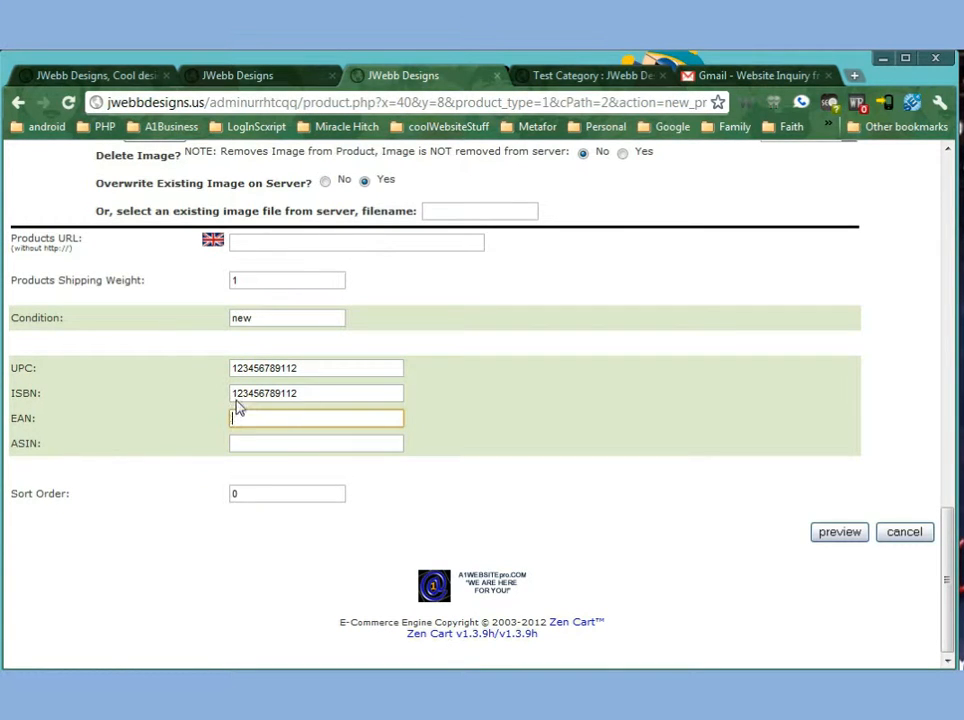
{"action": "left_click_drag", "start_coordinate": [318, 396], "coordinate": [3, 393]}
{"action": "key", "text": "BackSpace"}
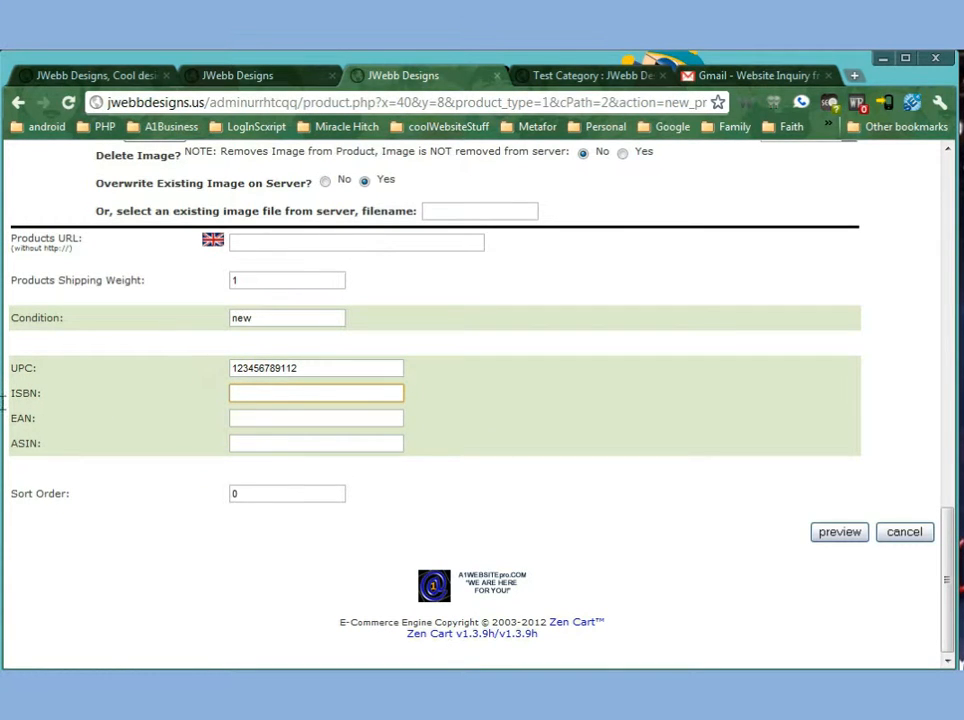
Preview the new product and check its description on the preview page.
{"action": "left_click_drag", "start_coordinate": [339, 368], "coordinate": [142, 368]}
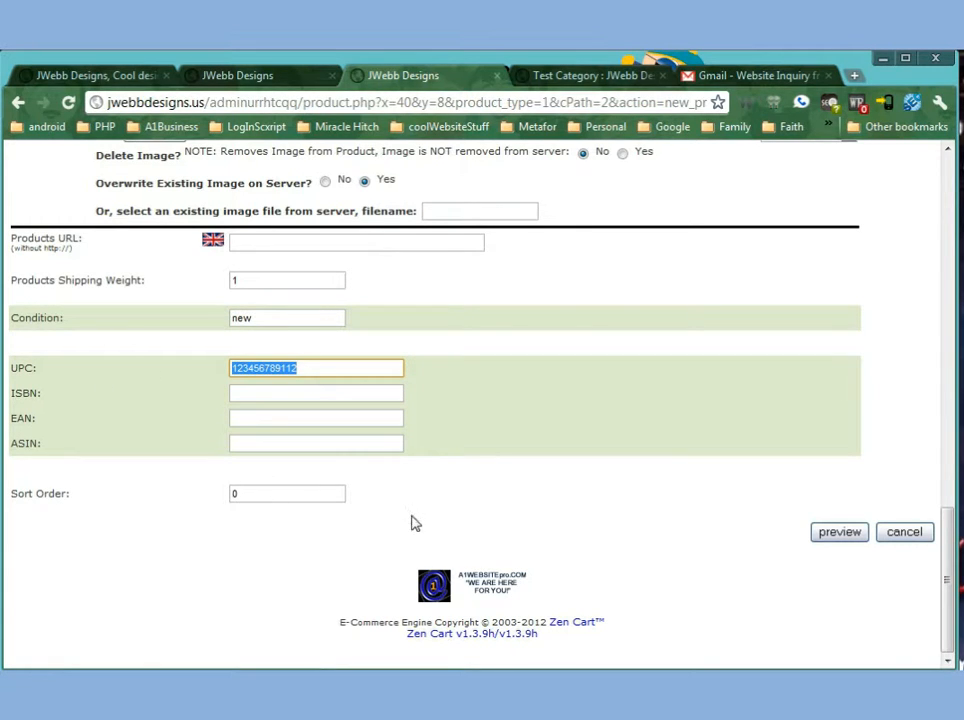
{"action": "double_click", "coordinate": [276, 494]}
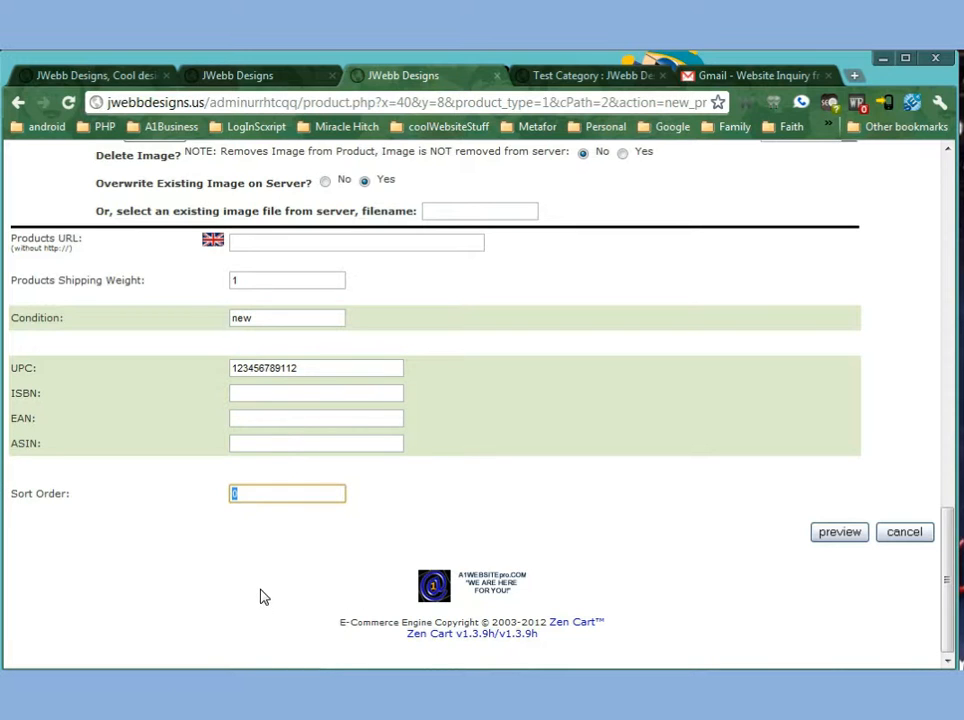
{"action": "left_click", "coordinate": [841, 536]}
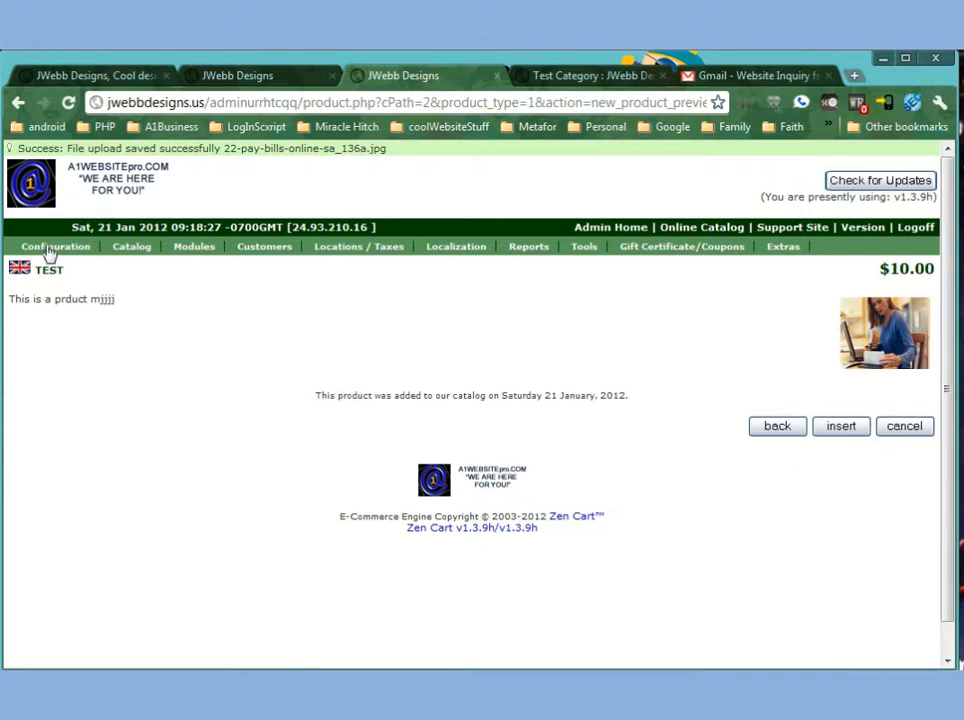
{"action": "left_click_drag", "start_coordinate": [22, 299], "coordinate": [390, 370]}
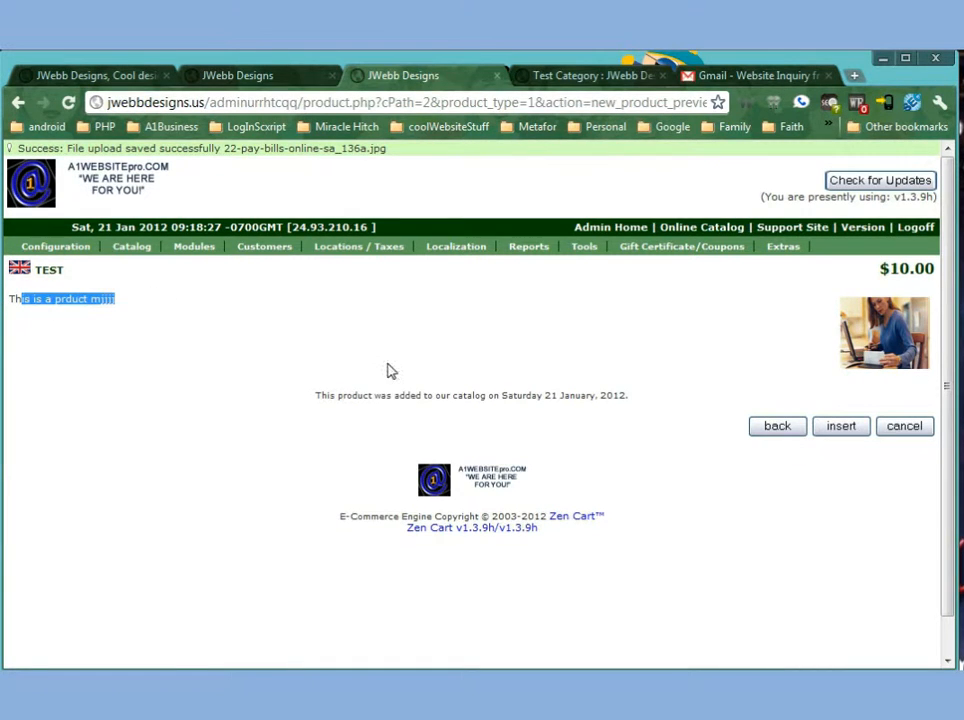
Insert the test product into the catalog.
{"action": "left_click", "coordinate": [846, 432]}
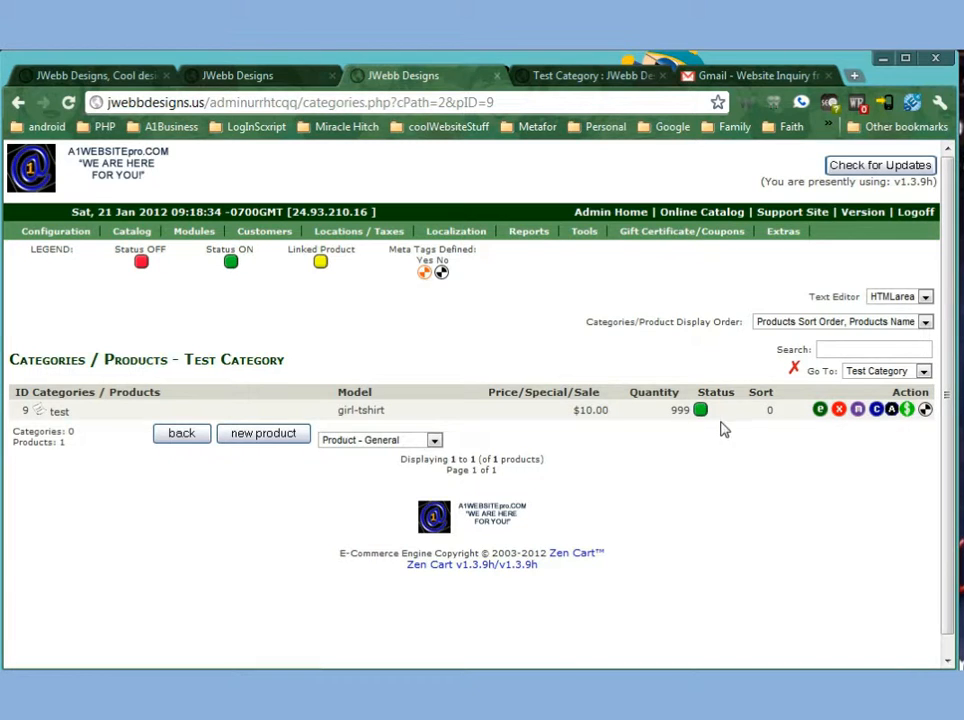
Reload the storefront product page and review the test product's description, model, shipping weight and stock details.
{"action": "left_click", "coordinate": [590, 75]}
{"action": "left_click", "coordinate": [68, 102]}
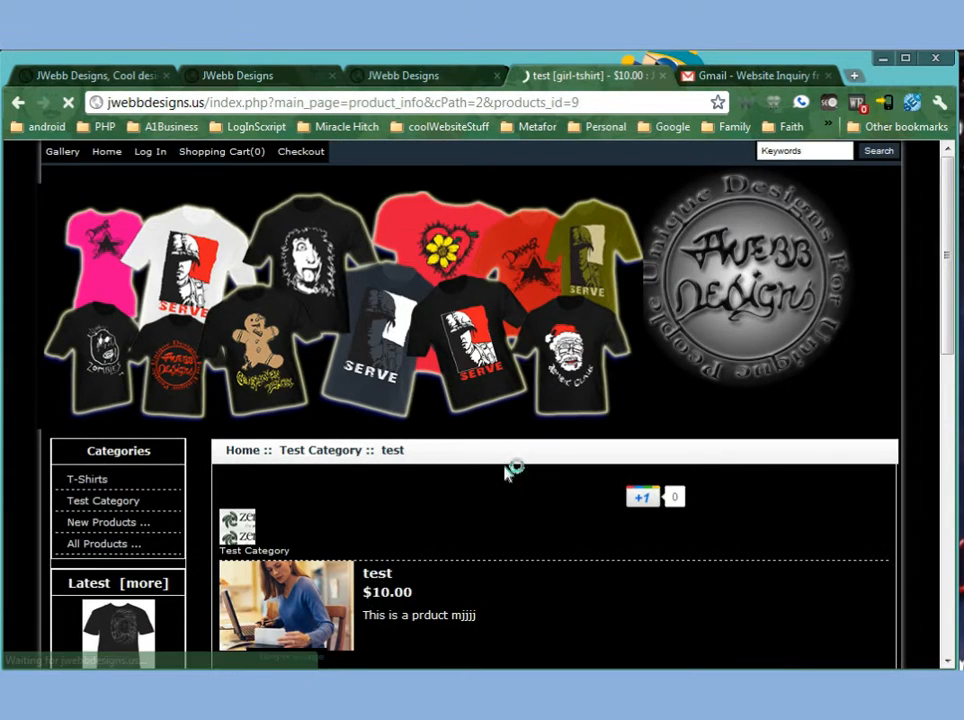
{"action": "scroll", "coordinate": [492, 482], "scroll_direction": "down", "scroll_amount": 3}
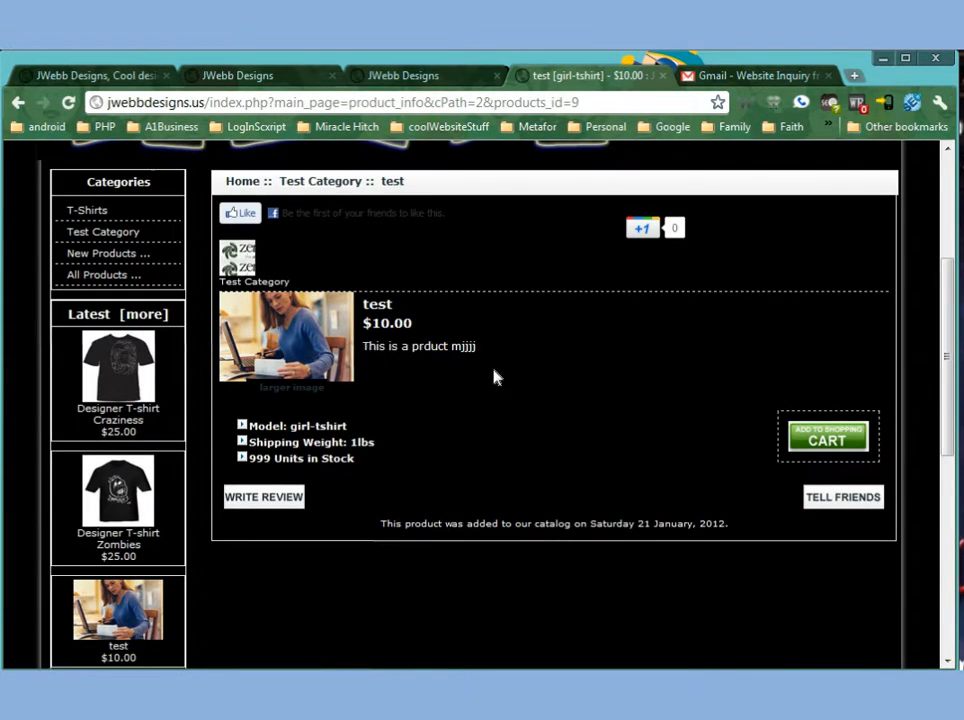
{"action": "left_click_drag", "start_coordinate": [373, 324], "coordinate": [391, 346]}
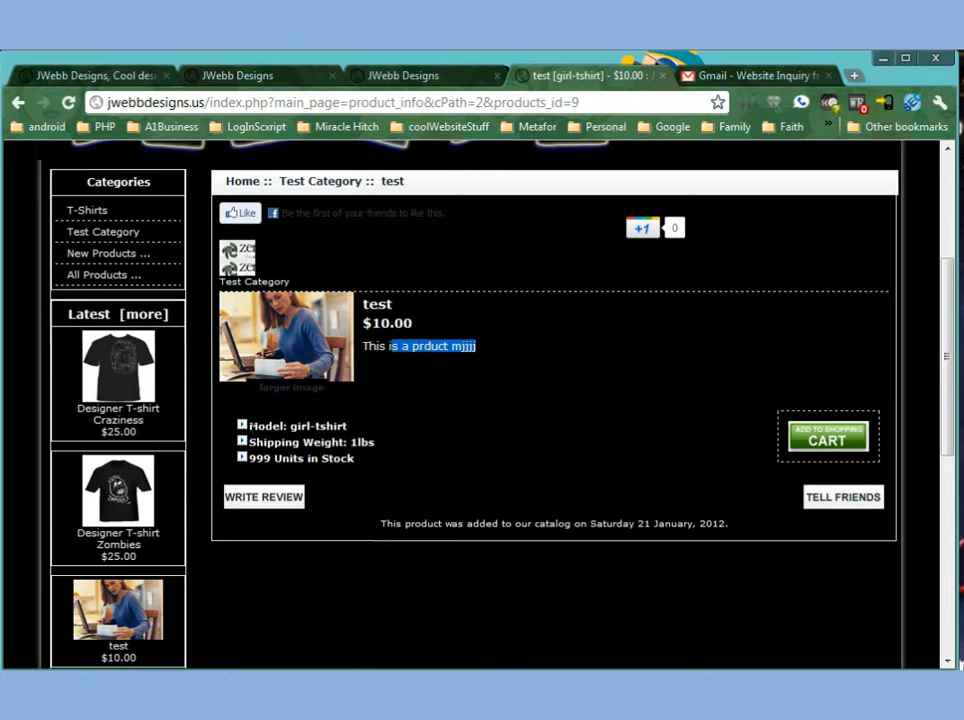
{"action": "left_click_drag", "start_coordinate": [246, 426], "coordinate": [366, 430]}
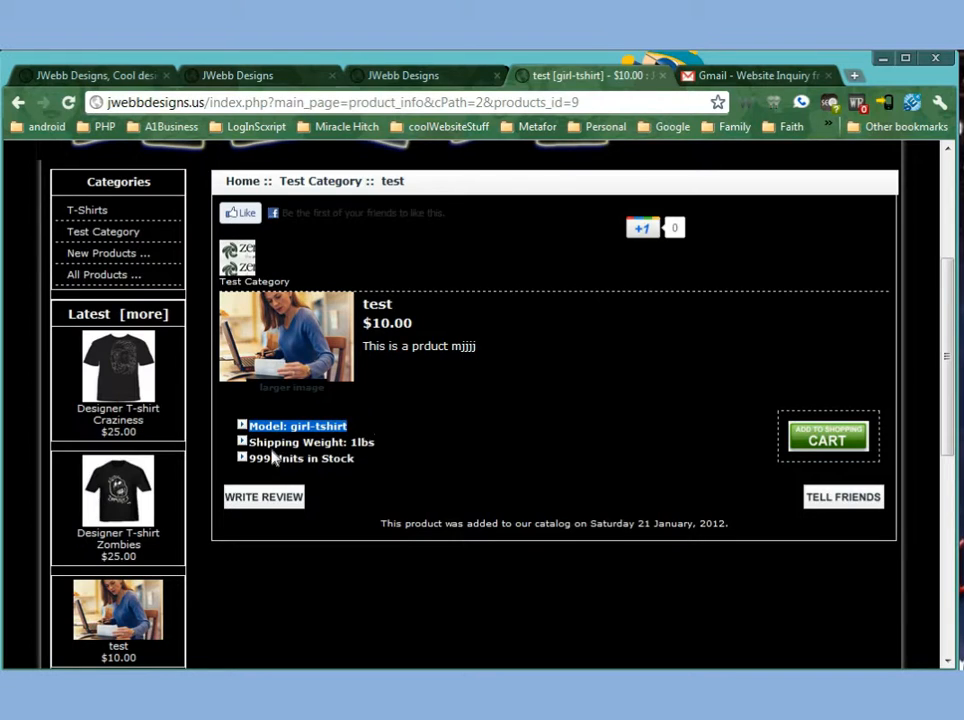
{"action": "left_click_drag", "start_coordinate": [246, 442], "coordinate": [400, 442]}
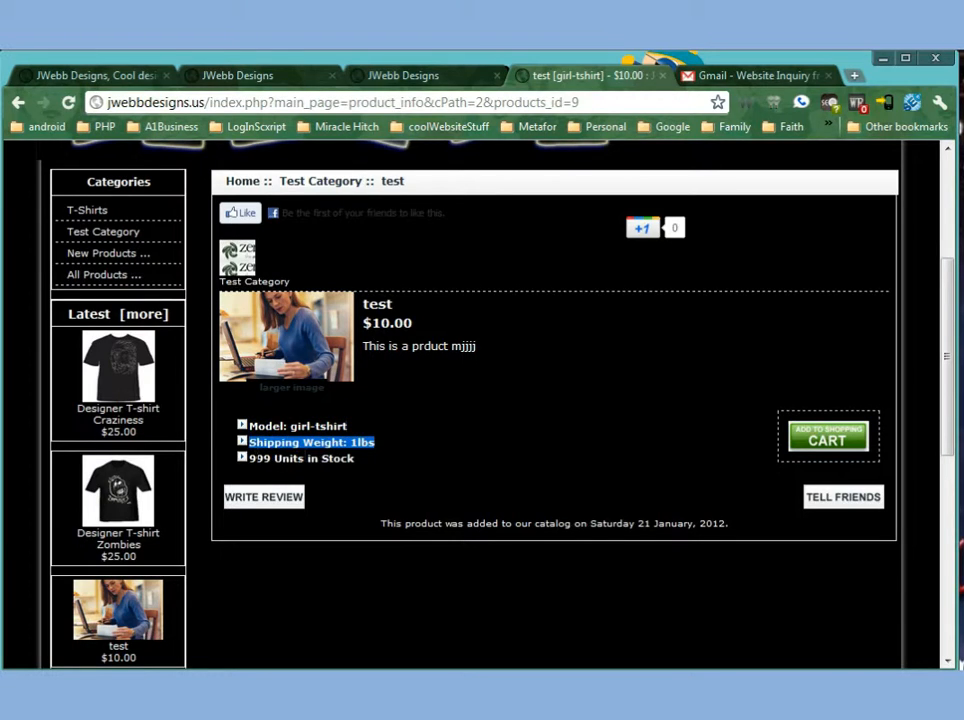
{"action": "left_click_drag", "start_coordinate": [248, 458], "coordinate": [530, 467]}
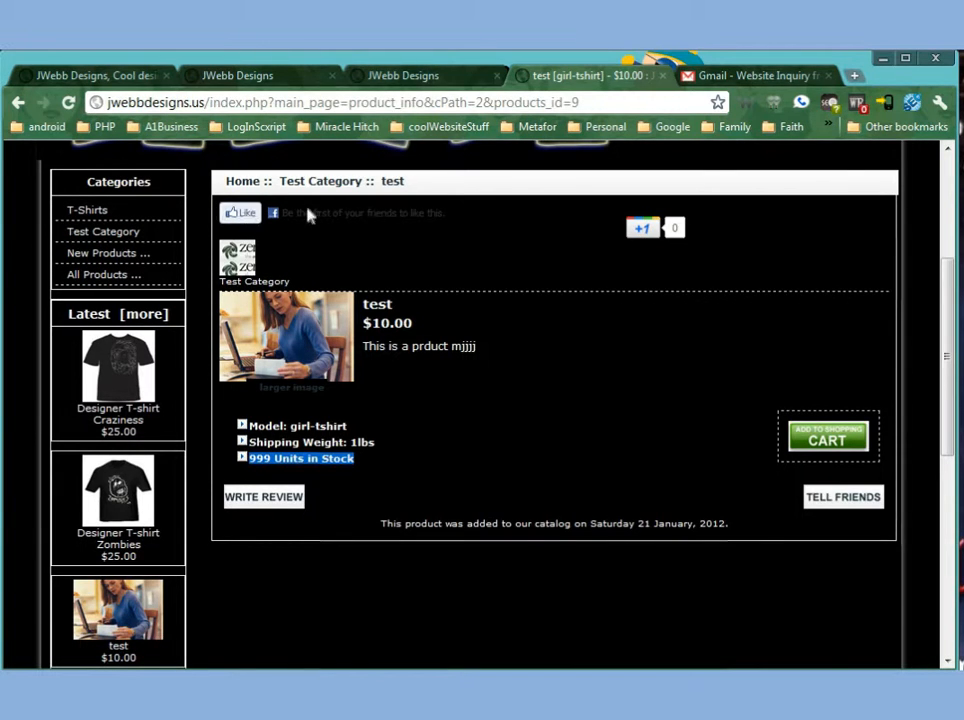
{"action": "left_click_drag", "start_coordinate": [300, 213], "coordinate": [427, 213]}
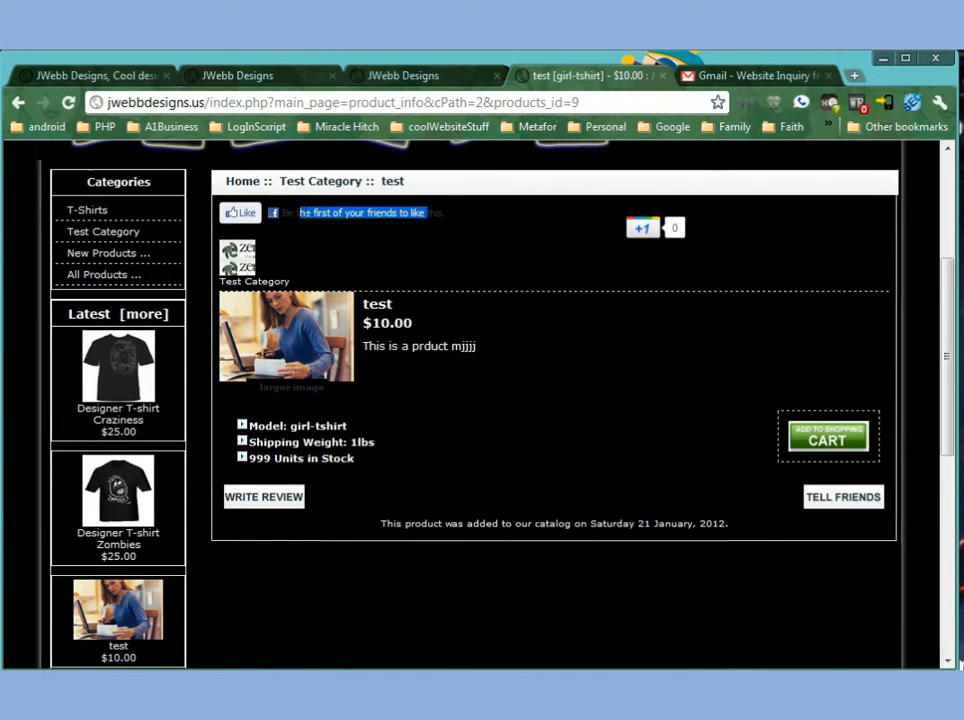
Add the test product to the shopping cart from its storefront page.
{"action": "left_click", "coordinate": [802, 446]}
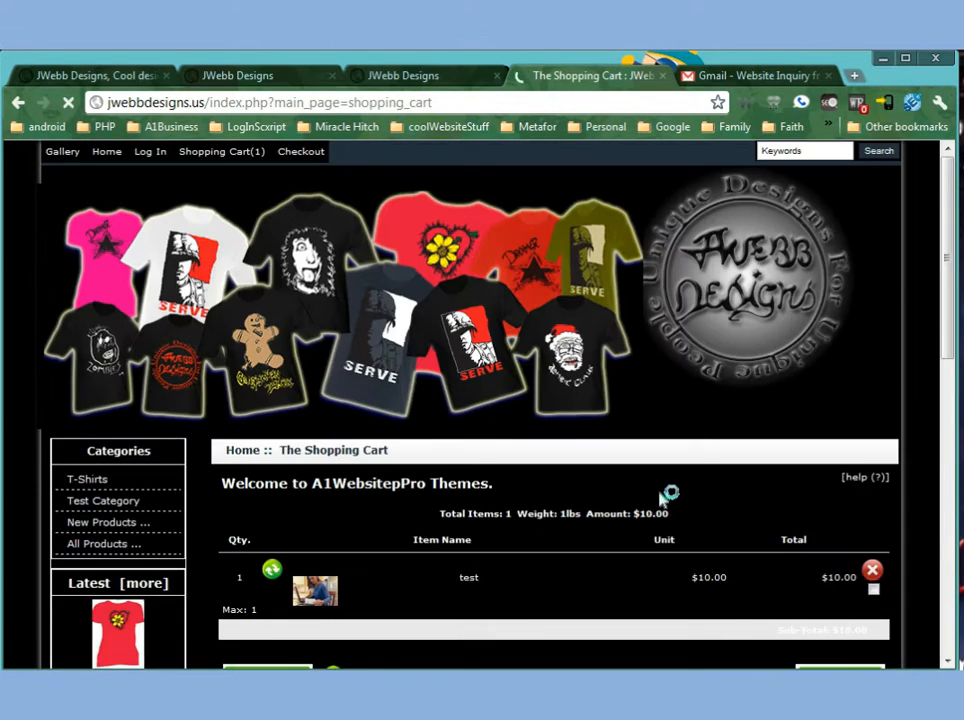
{"action": "scroll", "coordinate": [663, 496], "scroll_direction": "down", "scroll_amount": 3}
{"action": "scroll", "coordinate": [531, 380], "scroll_direction": "up", "scroll_amount": 3}
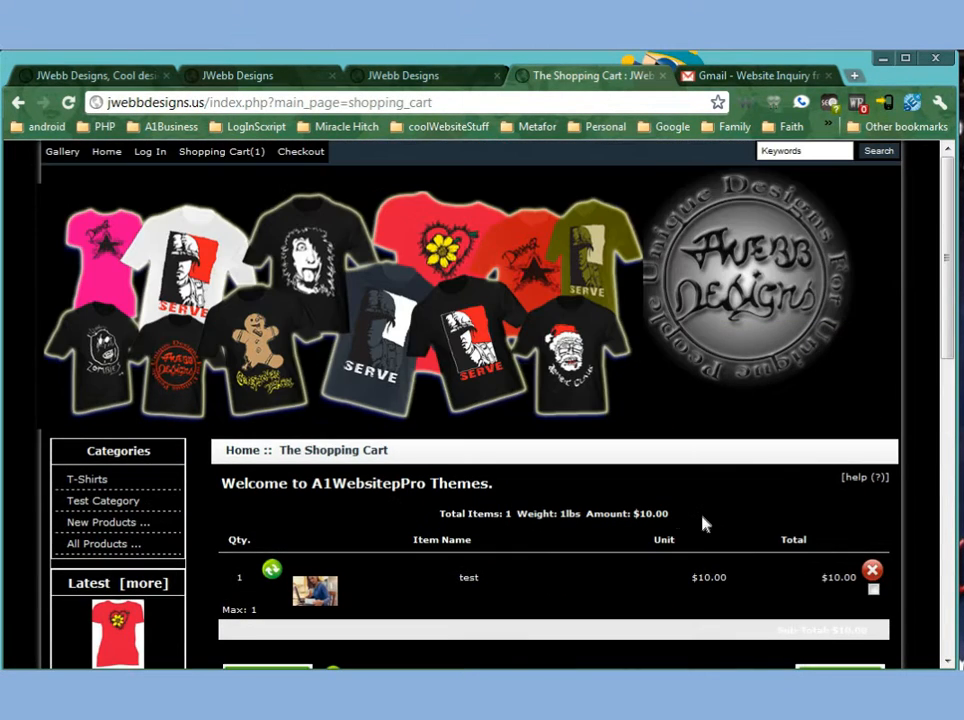
Return to the admin tab and open the top-level Categories/Products list.
{"action": "left_click", "coordinate": [403, 75]}
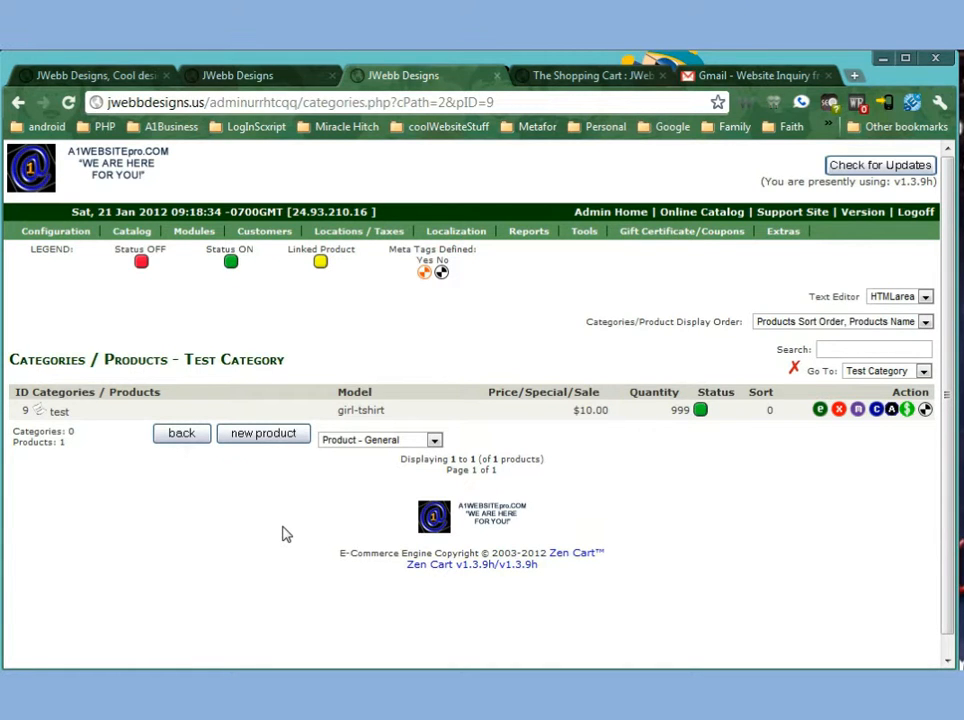
{"action": "mouse_move", "coordinate": [260, 233]}
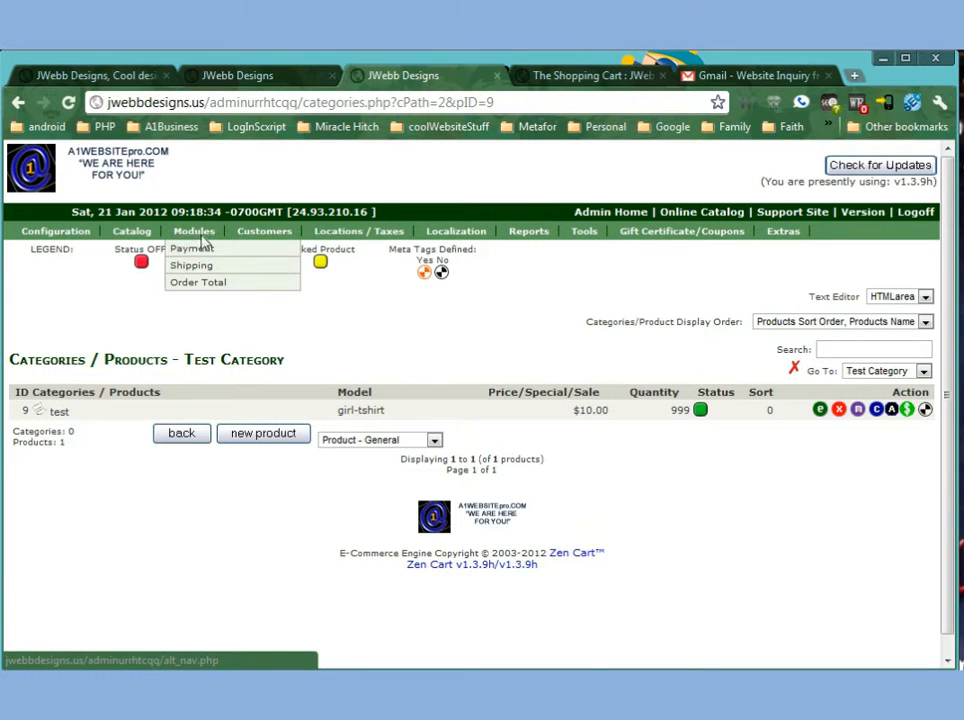
{"action": "mouse_move", "coordinate": [148, 232]}
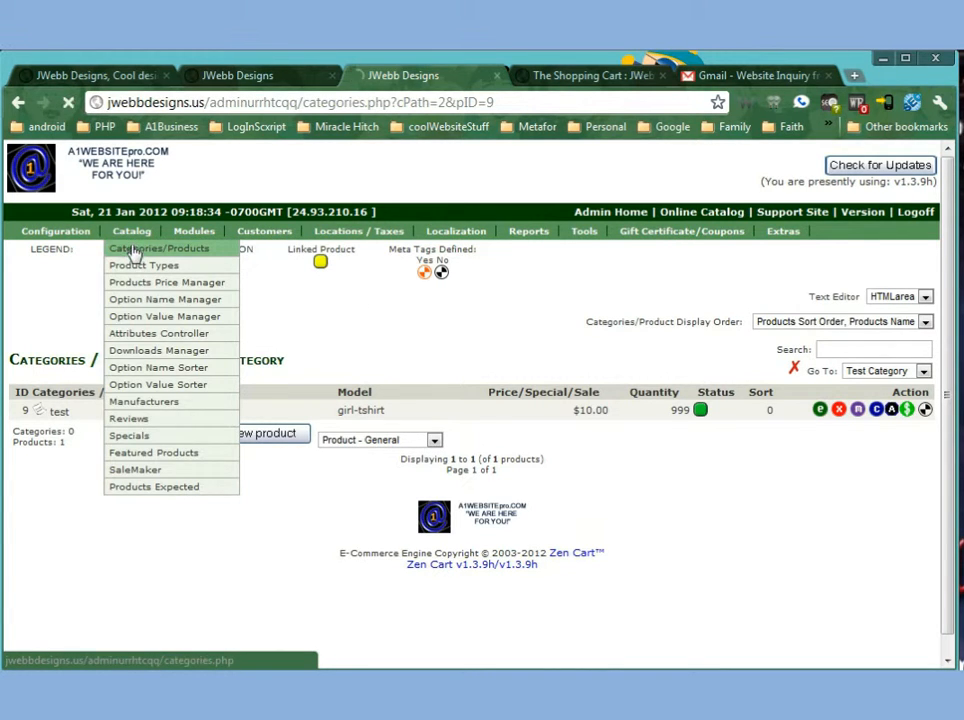
{"action": "left_click", "coordinate": [131, 250]}
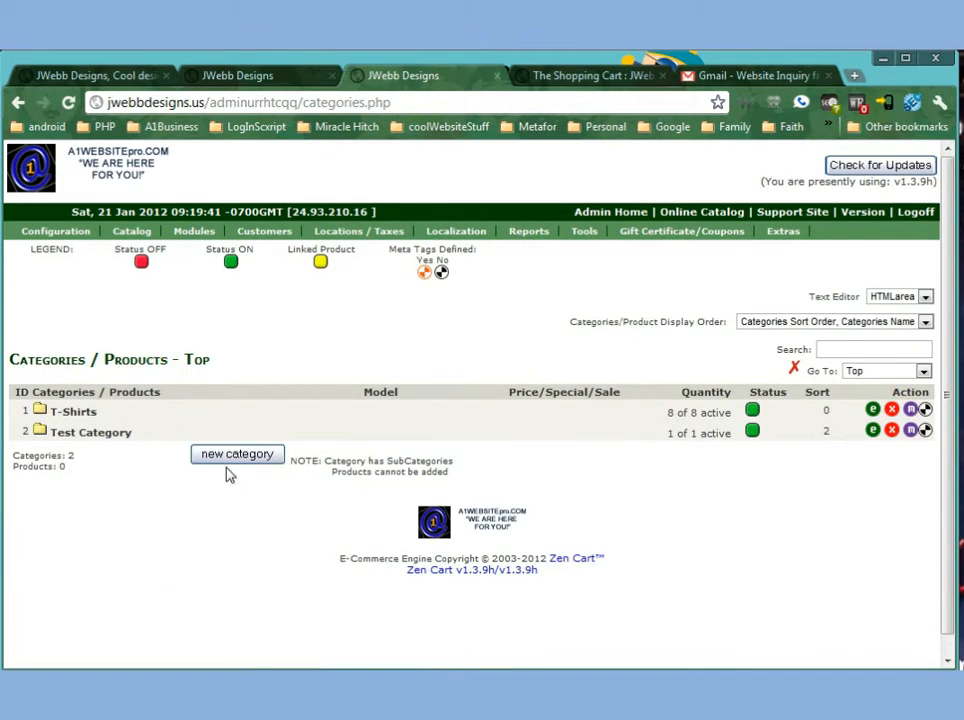
{"action": "mouse_move", "coordinate": [131, 235]}
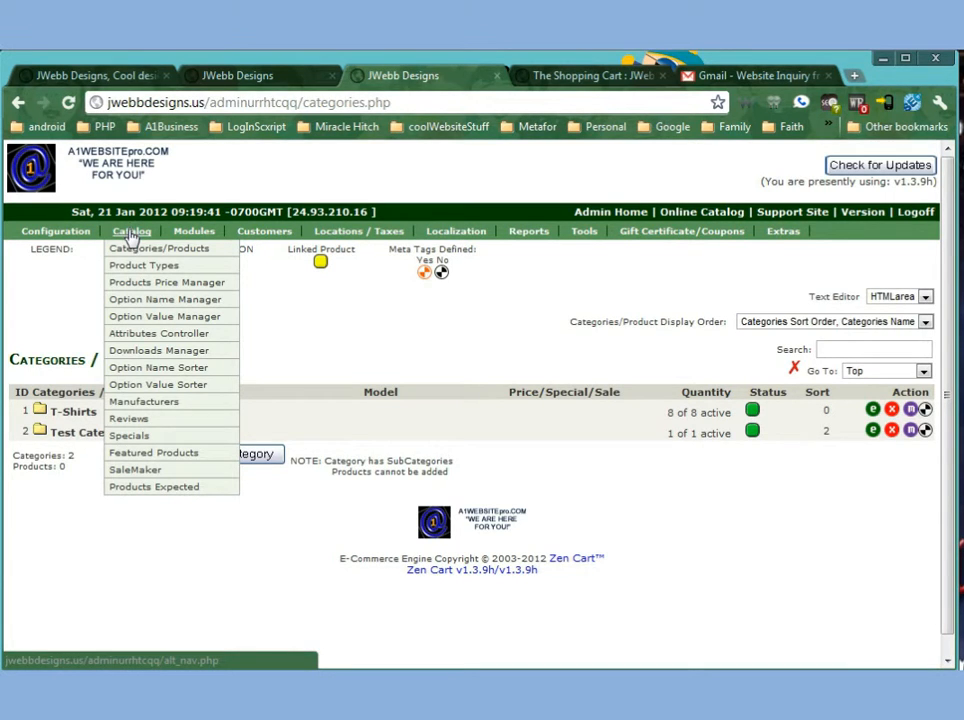